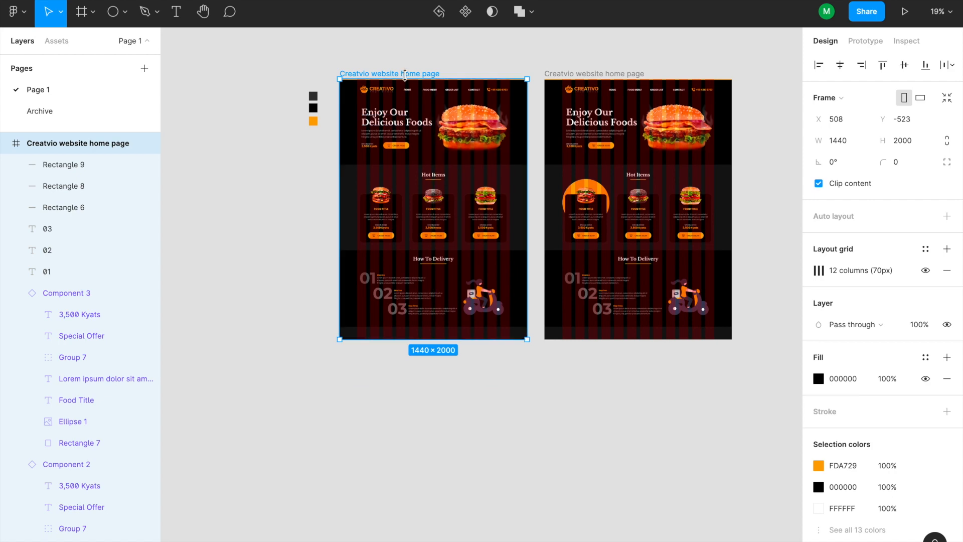
Duplicate the first home page frame and place the copy below the original
left_click_drag(400, 77, 415, 374)
left_click(591, 391)
scroll(471, 431, "up", 5)
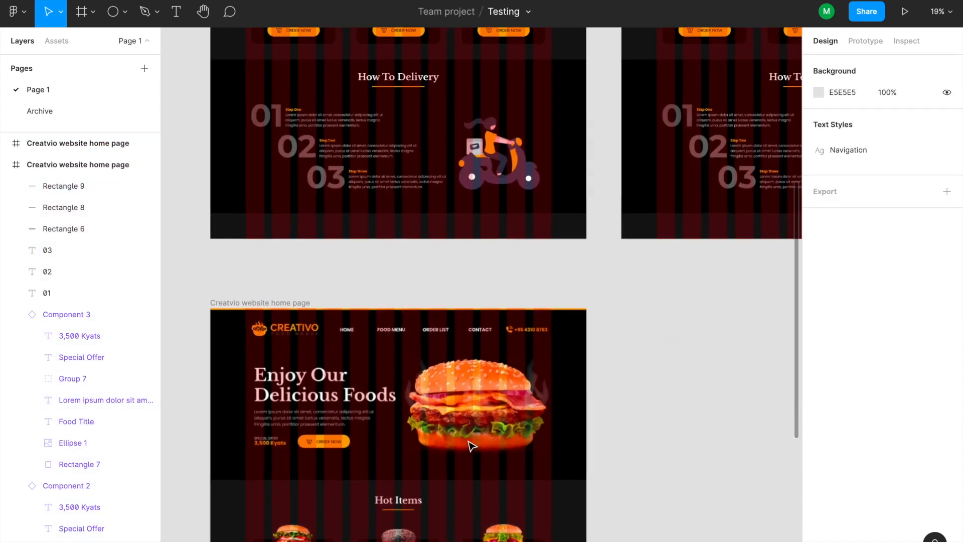
In the copied frame, delete the hero burger image and the Hot Items section except its first food card
left_click_drag(473, 435, 505, 335)
left_click(500, 345)
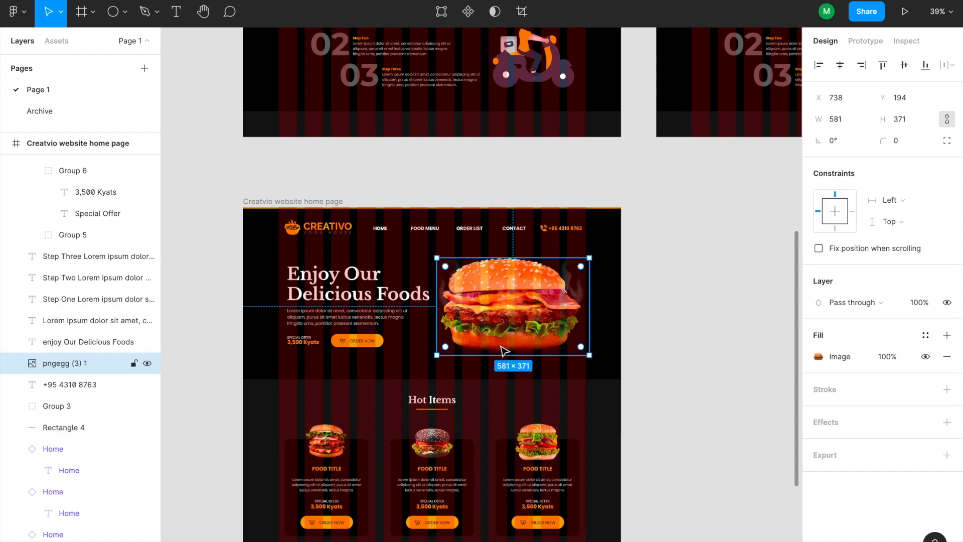
key("Delete")
left_click_drag(615, 430, 617, 343)
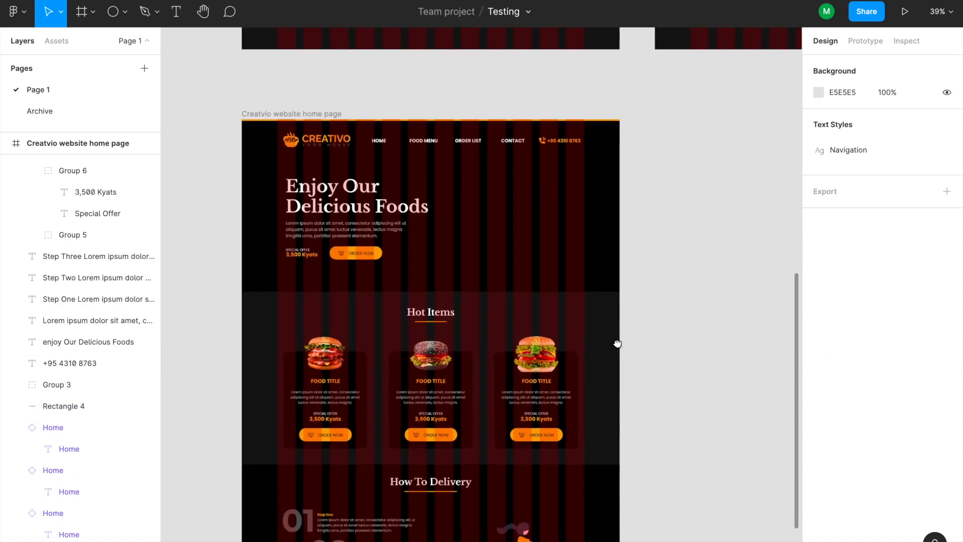
left_click_drag(665, 444, 423, 314)
key("Delete")
Replace the copied frame's hero heading with "Double Meat Burger"
left_click(342, 194)
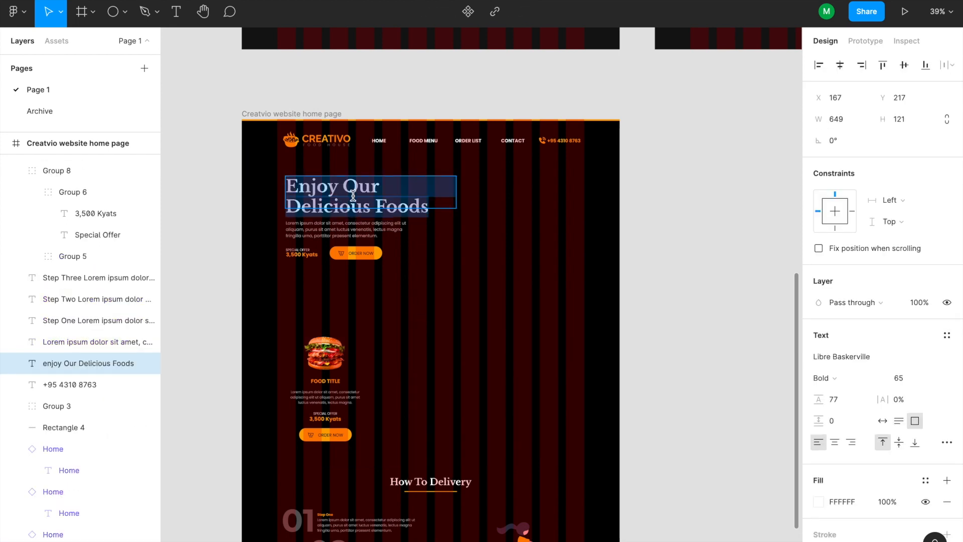
type("Double ")
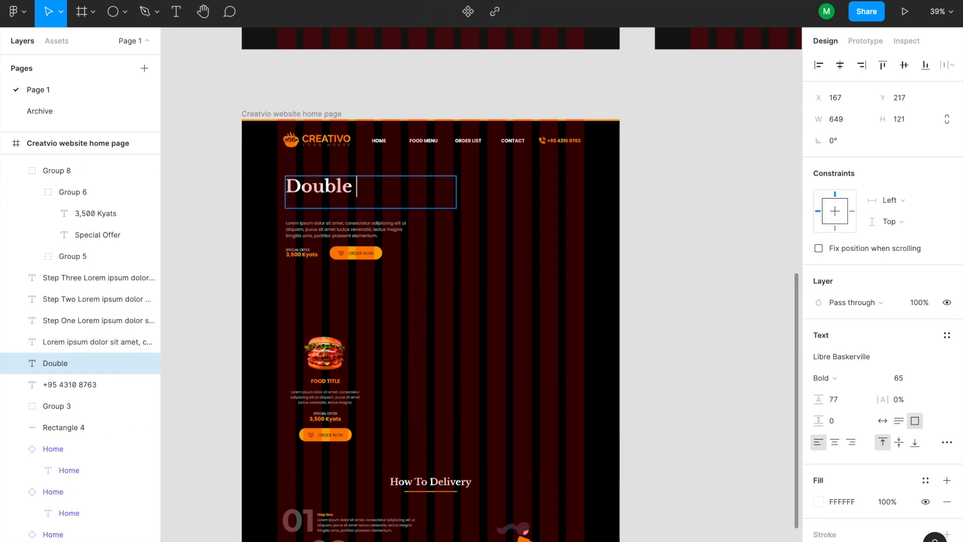
type("Meat")
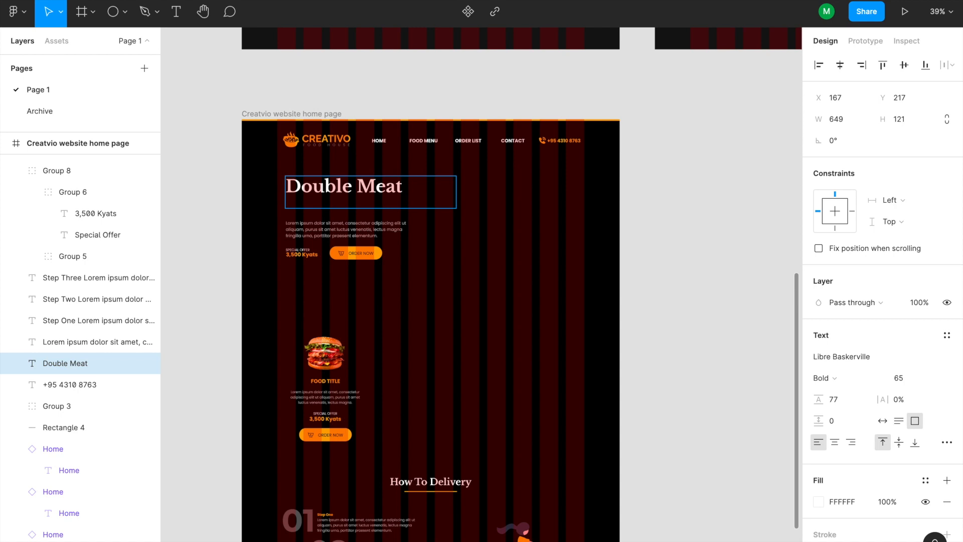
type(" Burger")
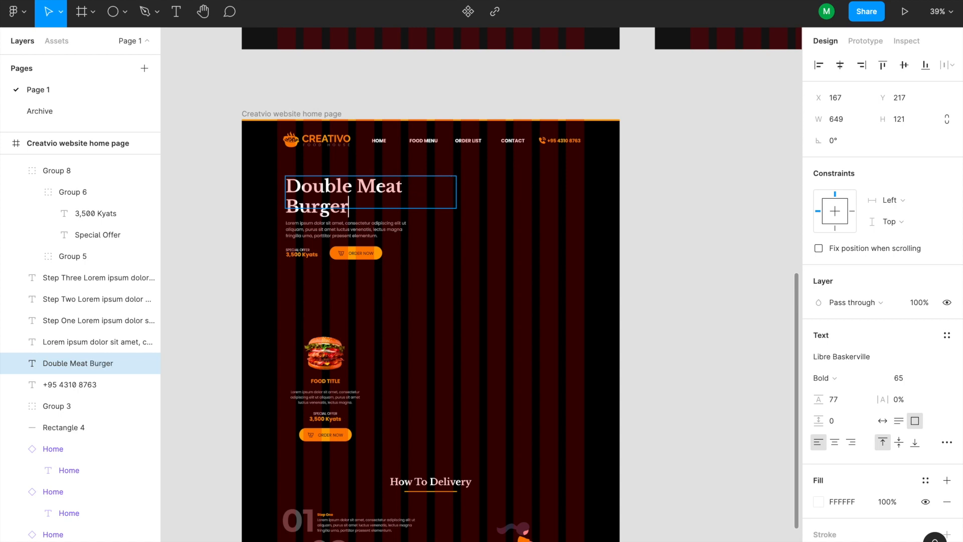
key("Escape")
Move the remaining food card into the empty area below the CONTACT link and detach it from its component
left_click_drag(330, 357, 506, 266)
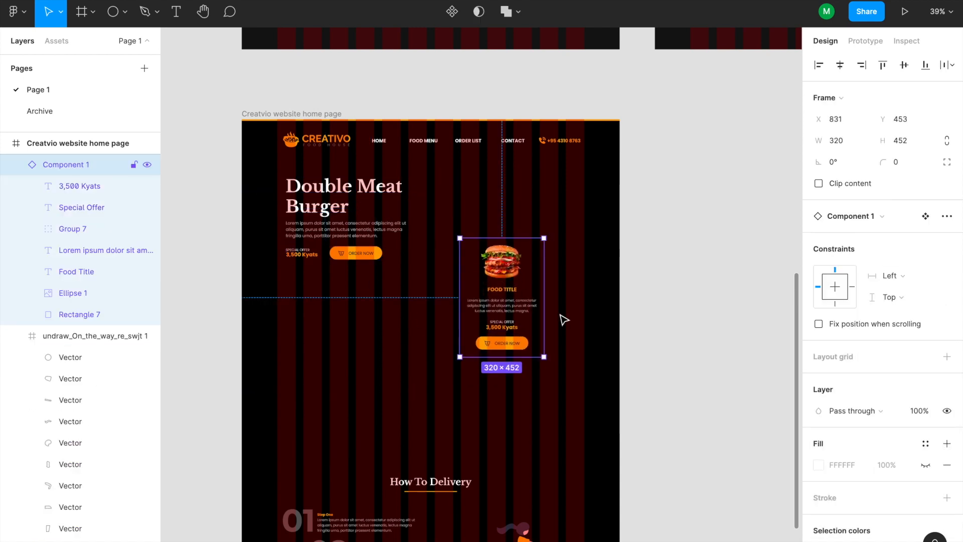
left_click(946, 219)
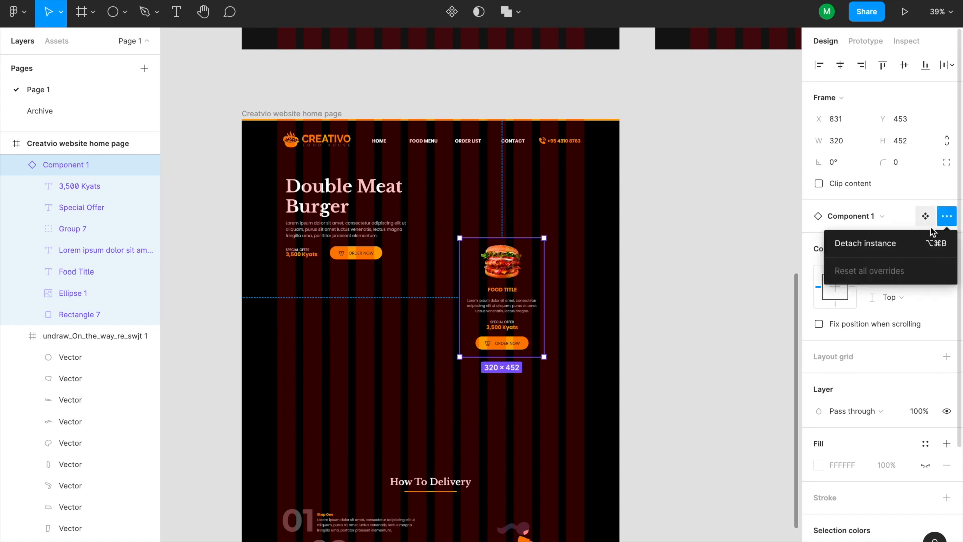
left_click(893, 243)
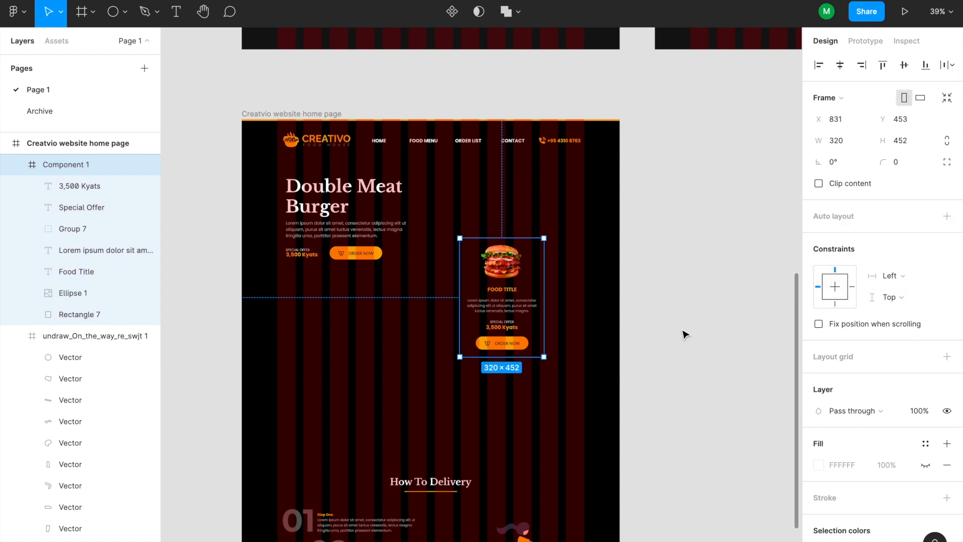
left_click(683, 333)
Ungroup the detached food card and delete all its parts except the burger image
left_click(513, 282)
right_click(513, 282)
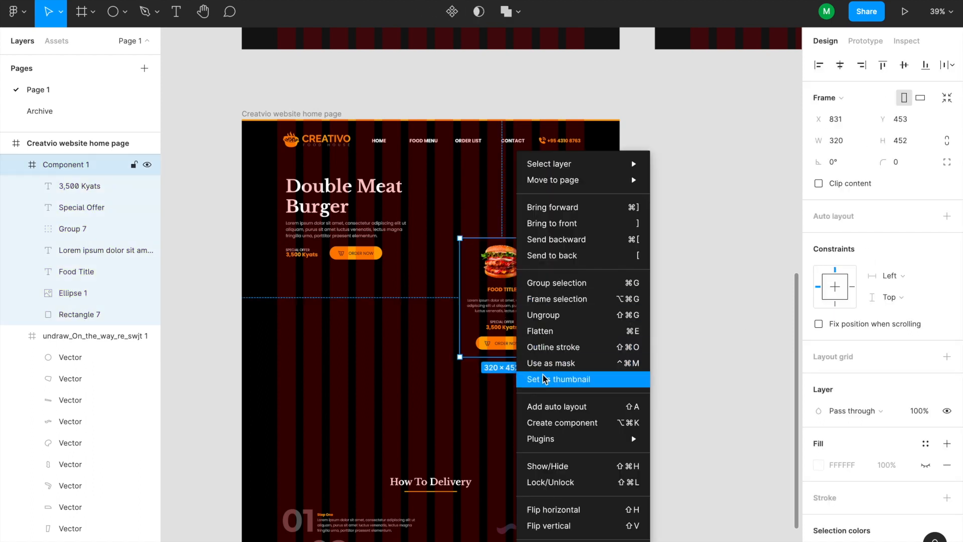
left_click(620, 315)
left_click(700, 376)
left_click_drag(700, 377, 465, 292)
key("Delete")
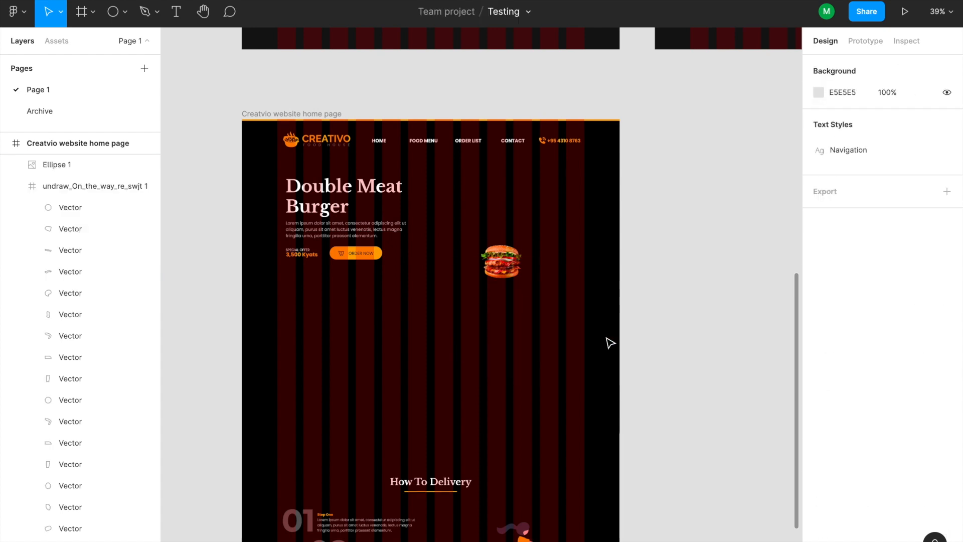
Enlarge the burger image proportionally to fill the hero area and position it beside the heading and description
left_click(524, 282)
left_click_drag(527, 289, 563, 326)
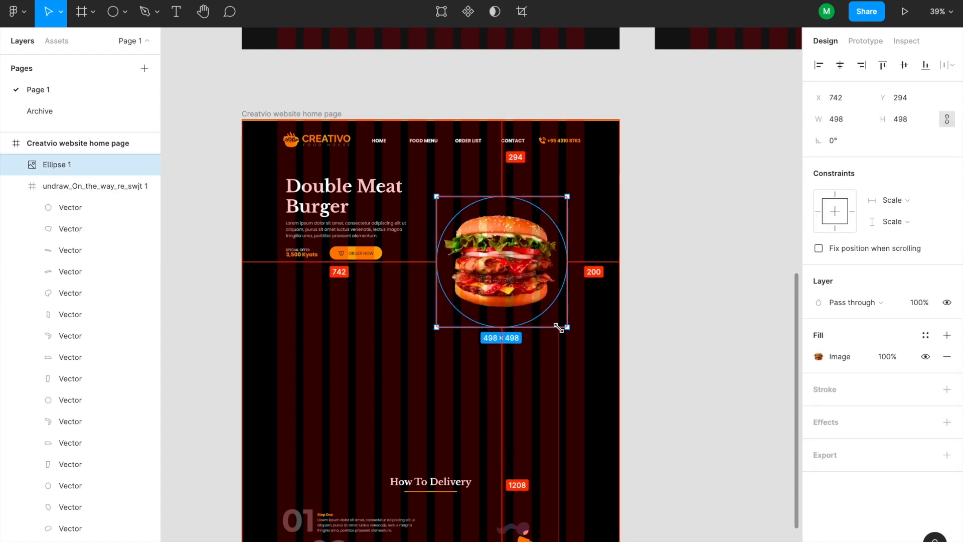
left_click_drag(520, 293, 525, 262)
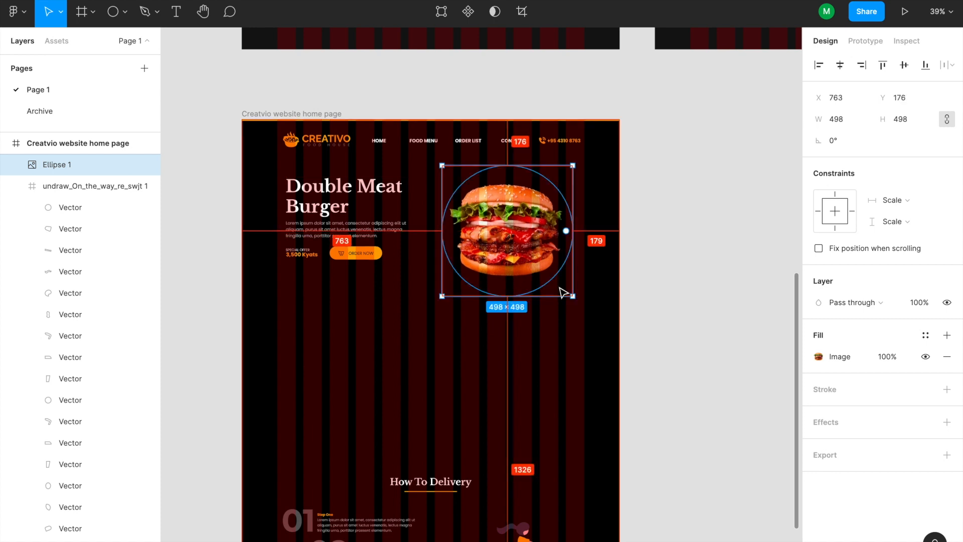
left_click_drag(569, 293, 578, 304)
left_click_drag(536, 267, 534, 258)
left_click(597, 271)
Ungroup the special offer price and the ORDER NOW button under the description
scroll(374, 230, "up", 5)
left_click_drag(399, 299, 520, 350)
left_click(504, 331)
right_click(504, 331)
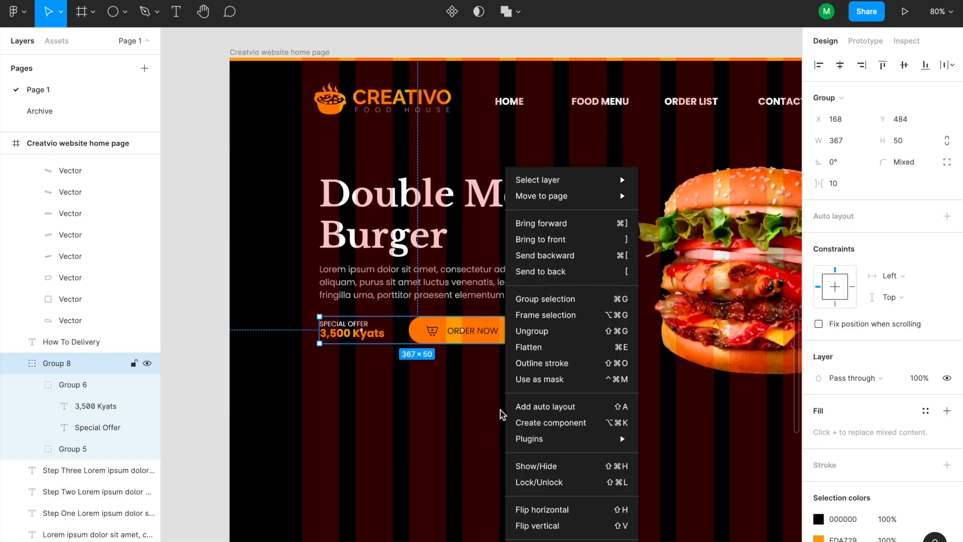
left_click(537, 332)
left_click(462, 388)
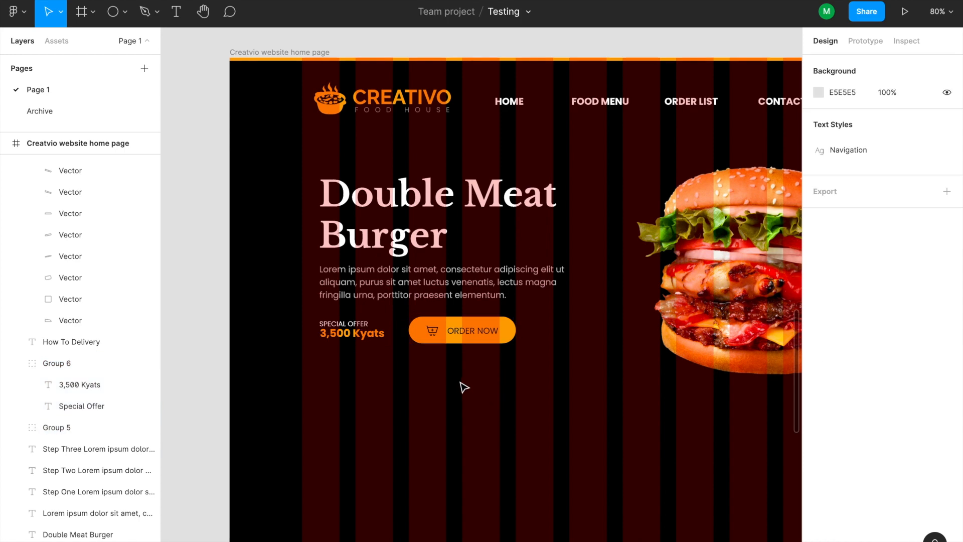
Move the ORDER NOW button down below the price, to about X 305, Y 644
scroll(462, 387, "up", 4)
left_click_drag(500, 312, 474, 451)
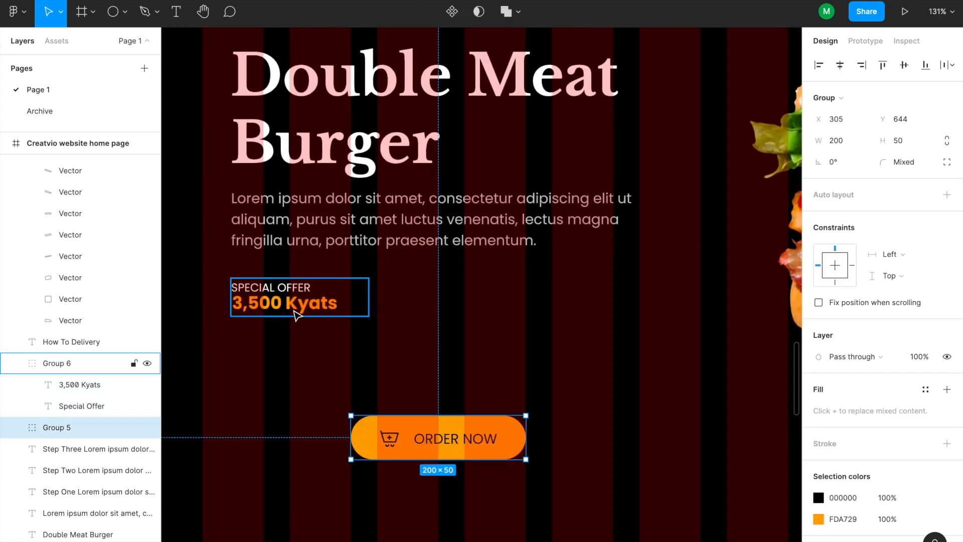
scroll(304, 304, "up", 2)
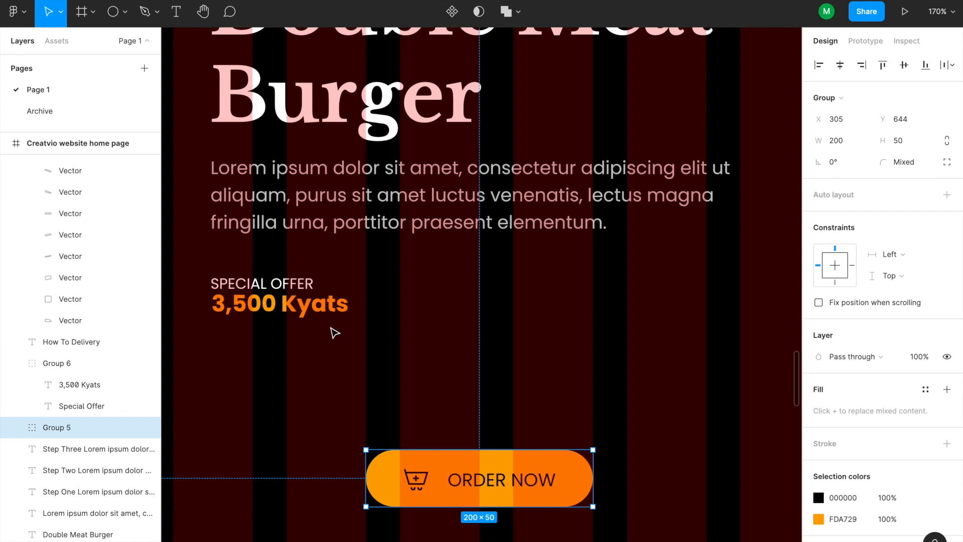
left_click(345, 360)
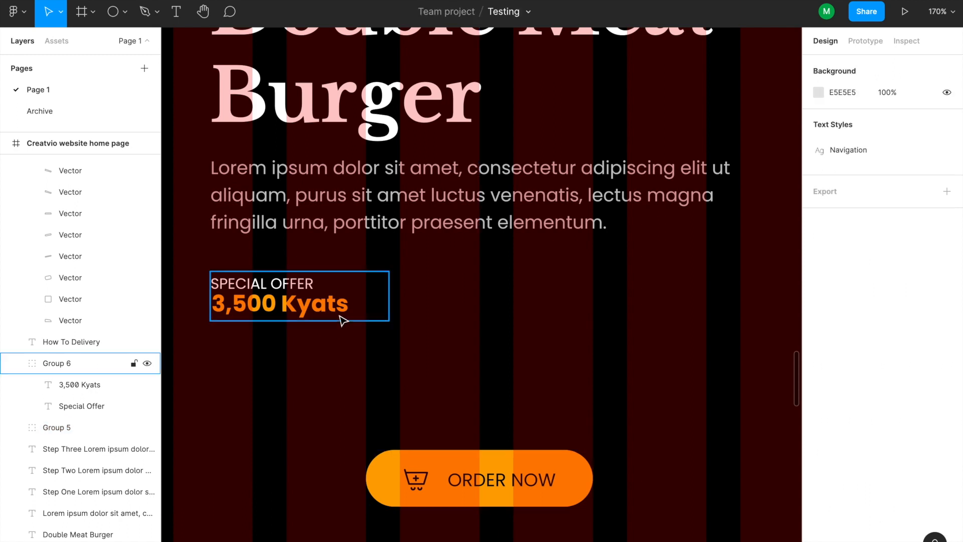
Add the text "Big" between the price and the ORDER NOW button, with its letter case set as typed
key("t")
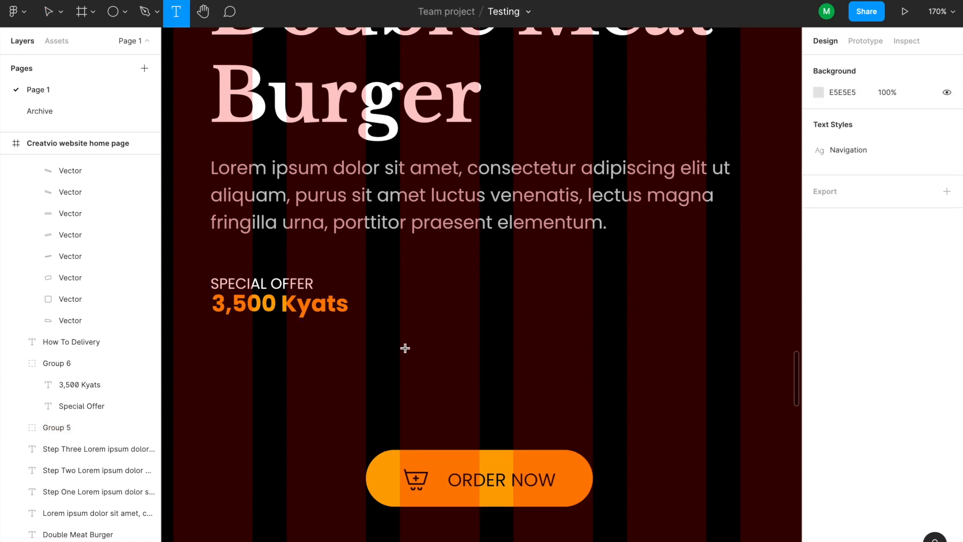
left_click_drag(436, 359, 438, 370)
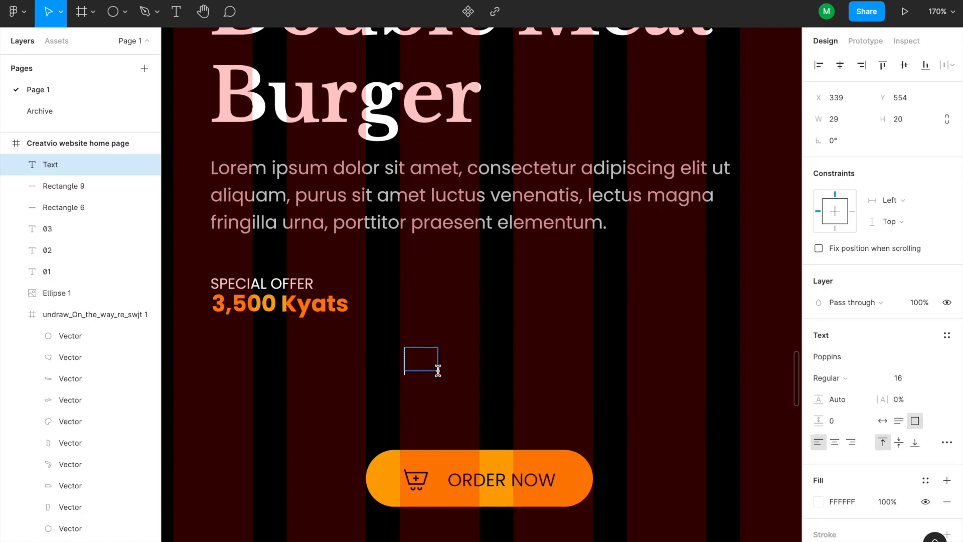
type("Big")
key("Escape")
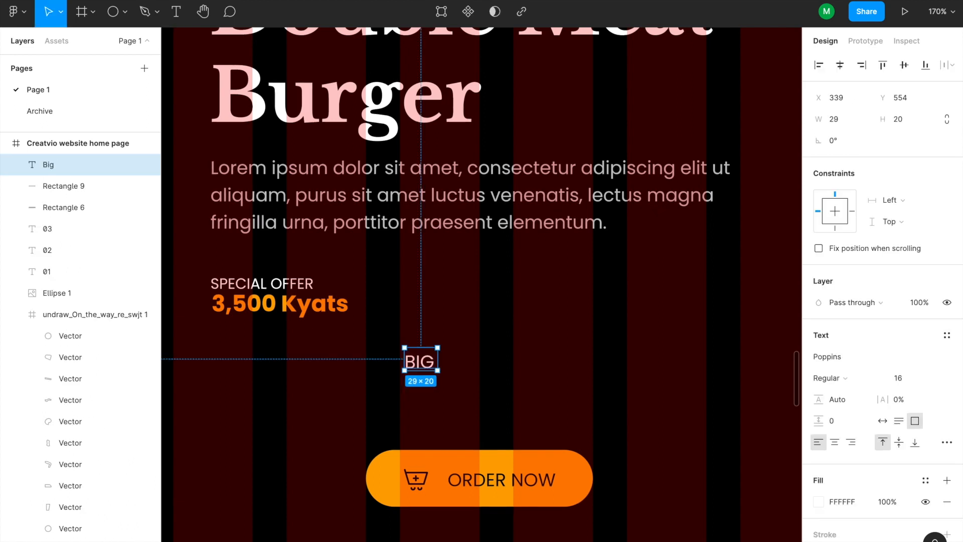
left_click(947, 446)
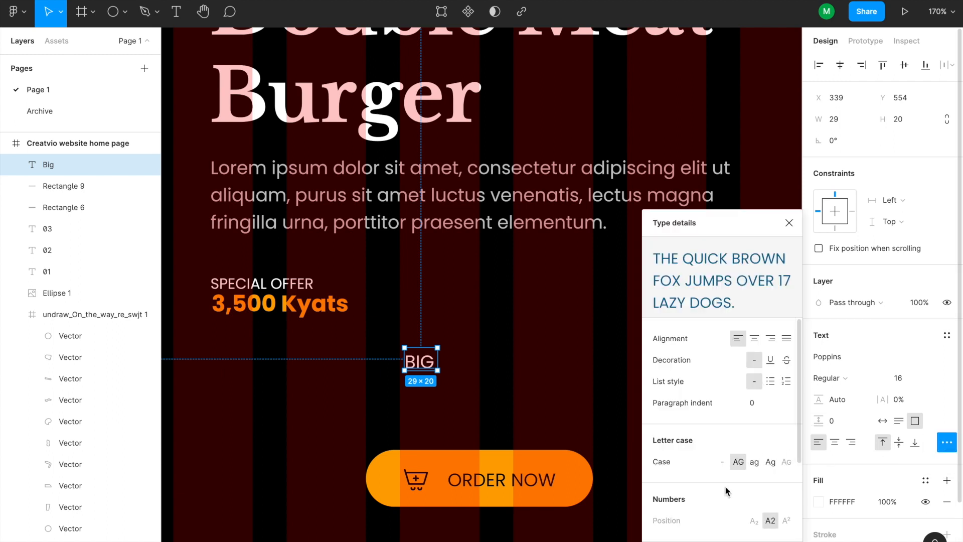
left_click(722, 462)
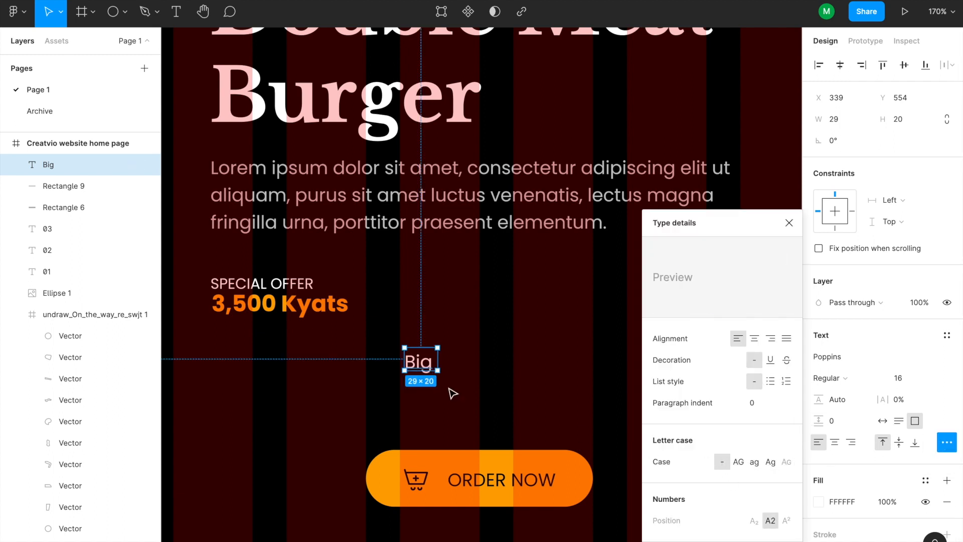
left_click(449, 391)
Duplicate the "Big" label beside the original, change its text to "Small" and widen its box to fit one line
left_click(423, 368)
left_click_drag(421, 365, 532, 362)
double_click(532, 363)
type("Small")
key("Escape")
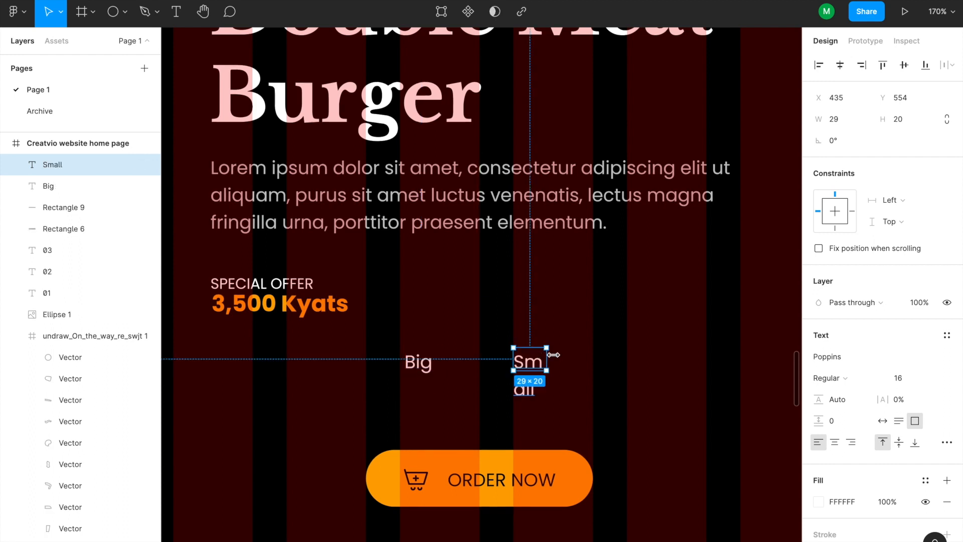
left_click_drag(549, 354, 564, 355)
left_click(602, 405)
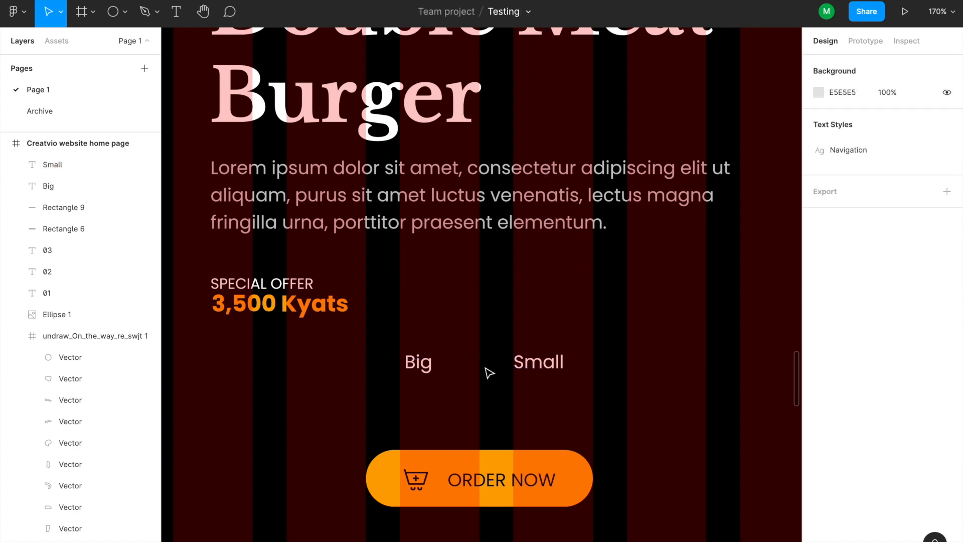
Search the Material Design Icons plugin for "radi", then close the plugin
right_click(471, 324)
mouse_move(562, 438)
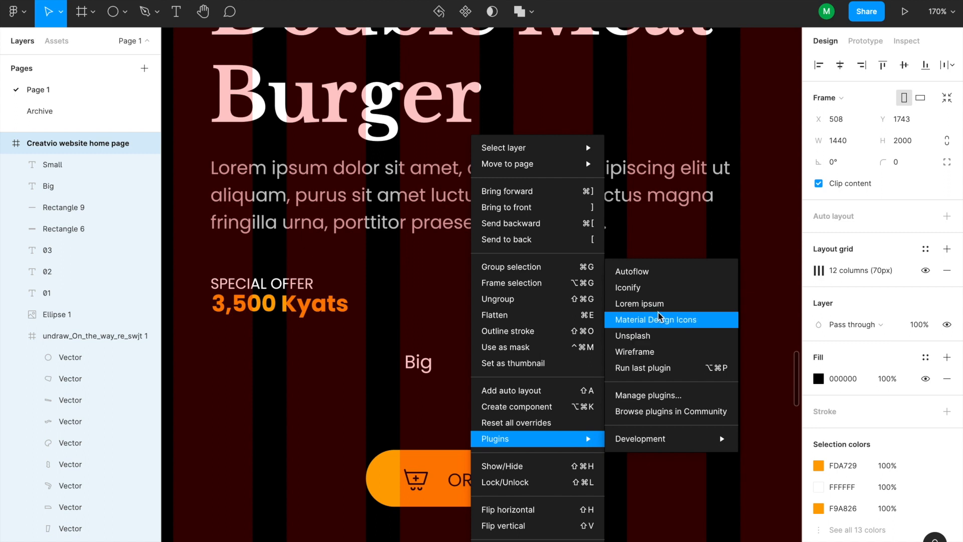
left_click(675, 322)
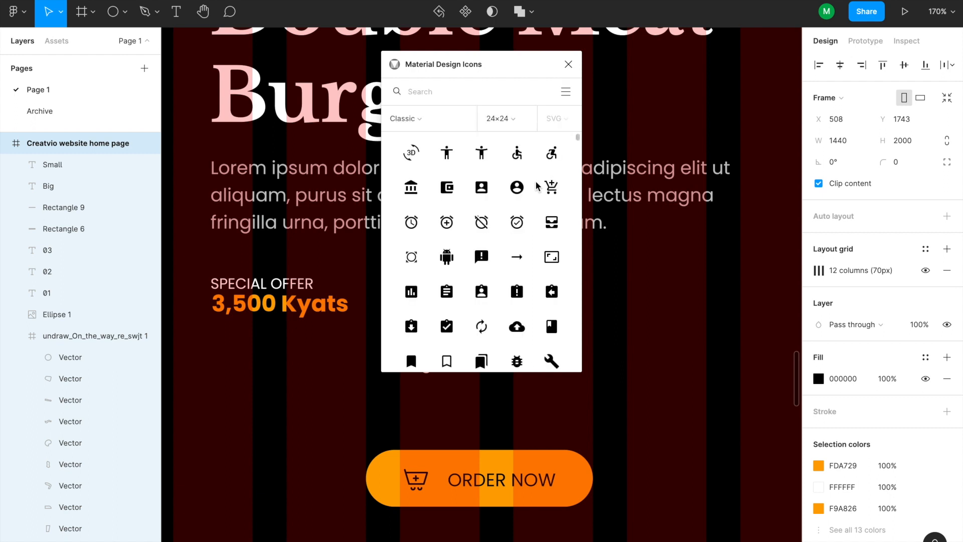
left_click(424, 92)
type("radi")
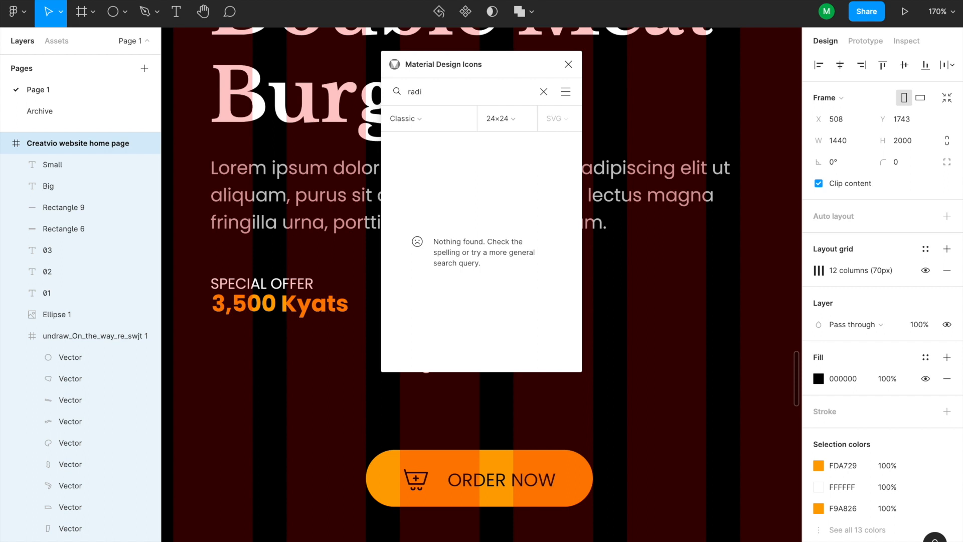
key("BackSpace")
key("BackSpace")
key("BackSpace")
left_click(568, 64)
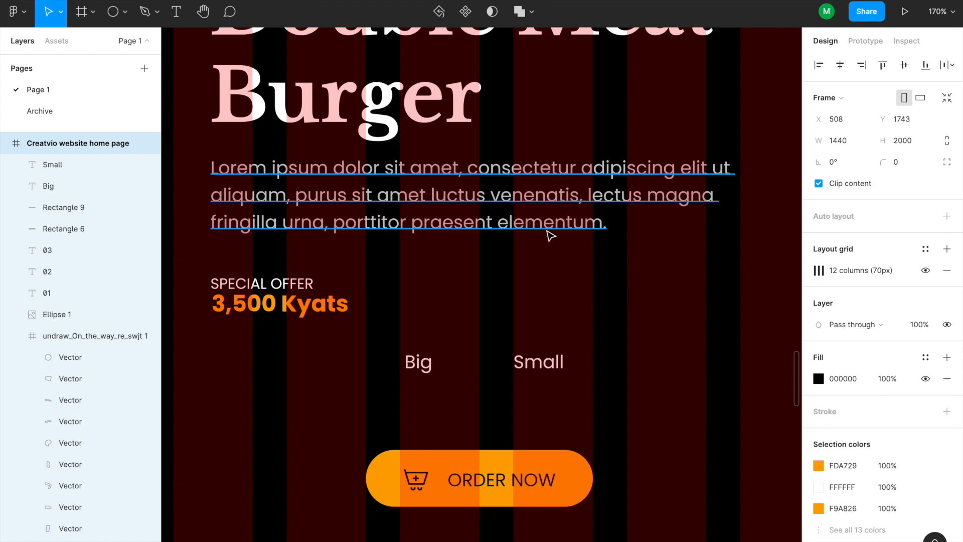
right_click(543, 255)
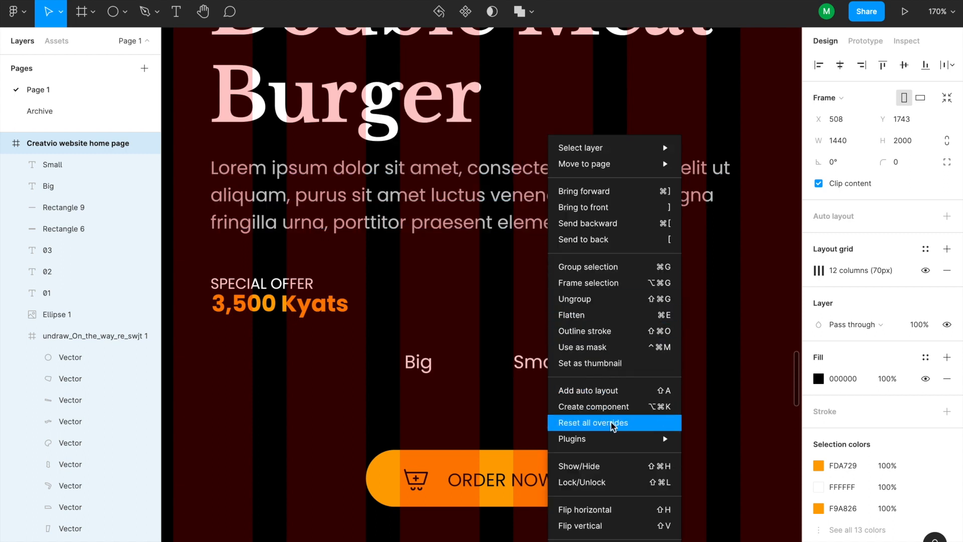
mouse_move(617, 438)
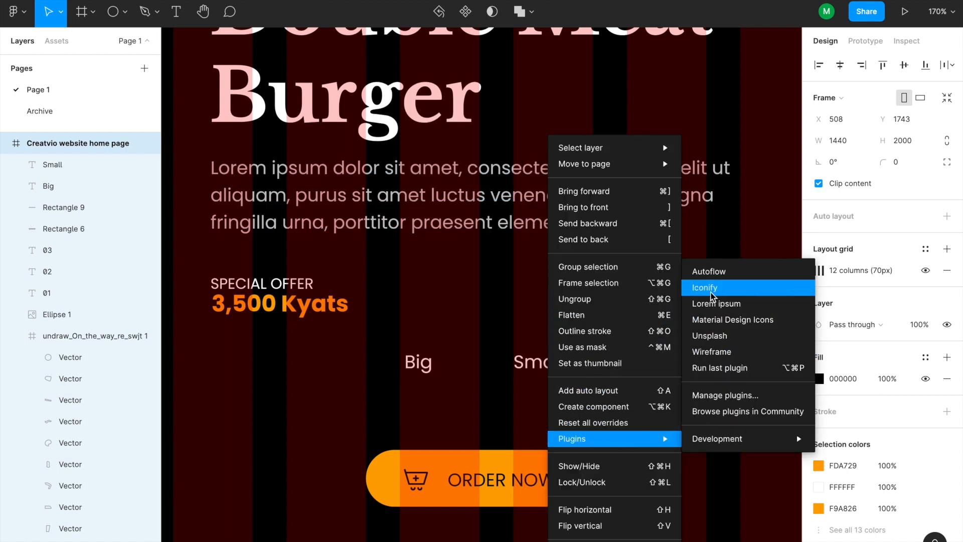
key("Escape")
Draw a small circle about 11 × 11 beside the 3,500 Kyats price
scroll(394, 323, "up", 5)
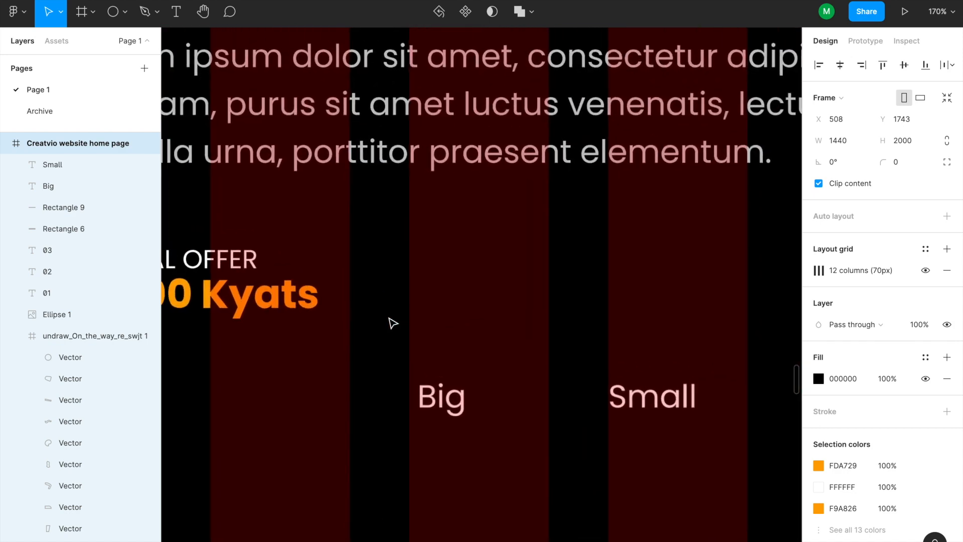
left_click(113, 11)
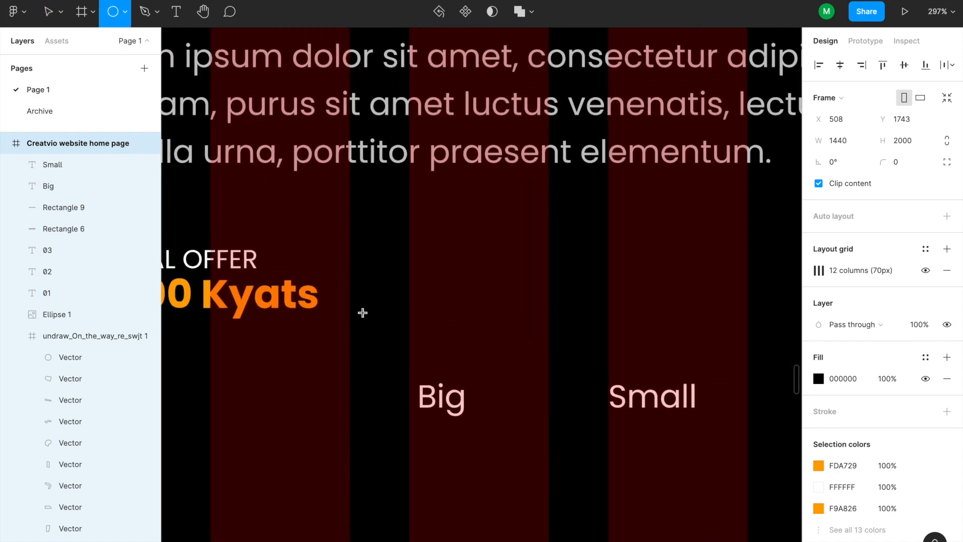
left_click_drag(372, 276, 393, 297)
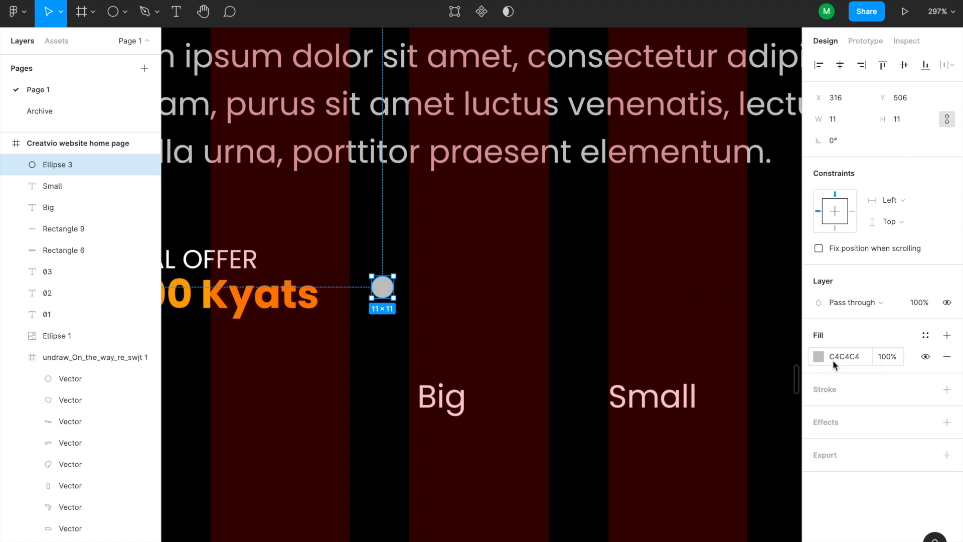
Give the small circle a white FFFFFF stroke and remove its fill
left_click(833, 389)
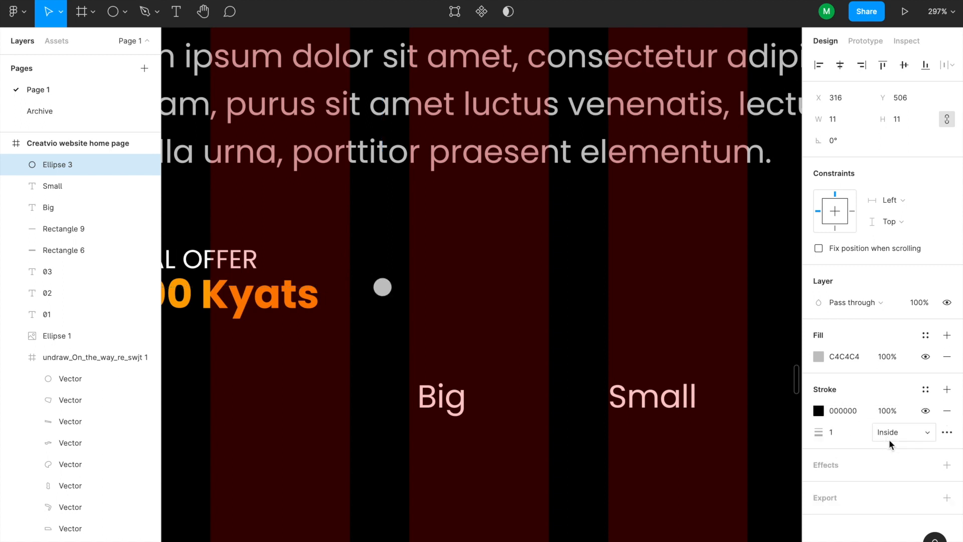
left_click(818, 410)
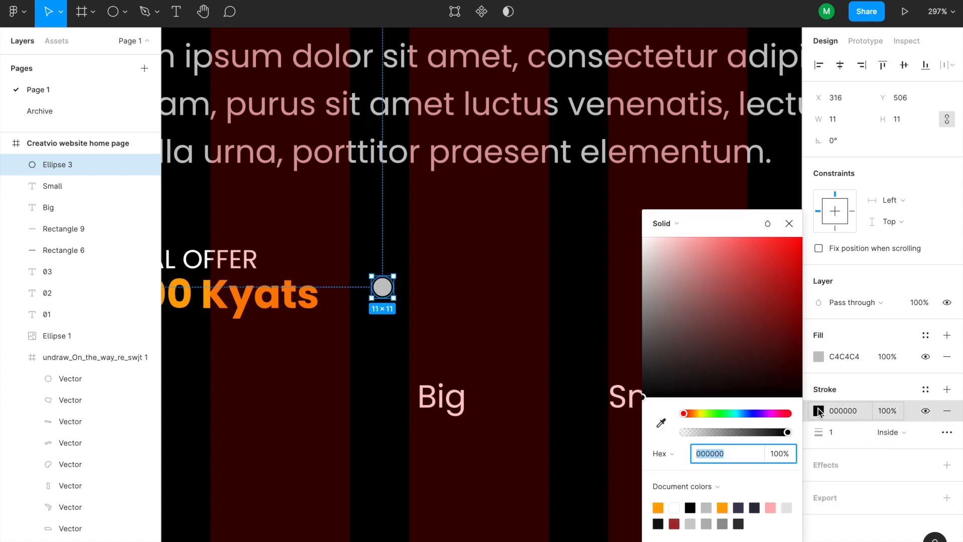
left_click(674, 507)
left_click(830, 357)
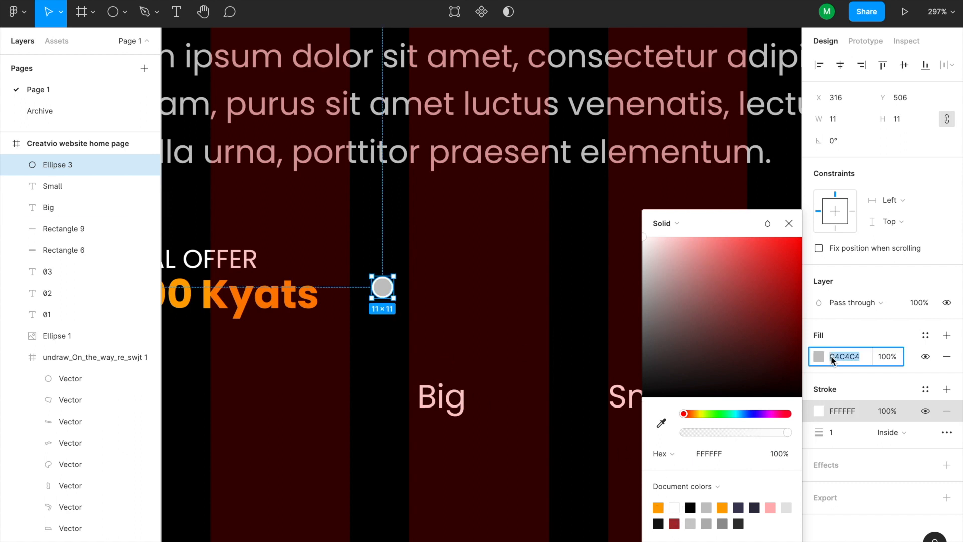
left_click(947, 356)
left_click(383, 337)
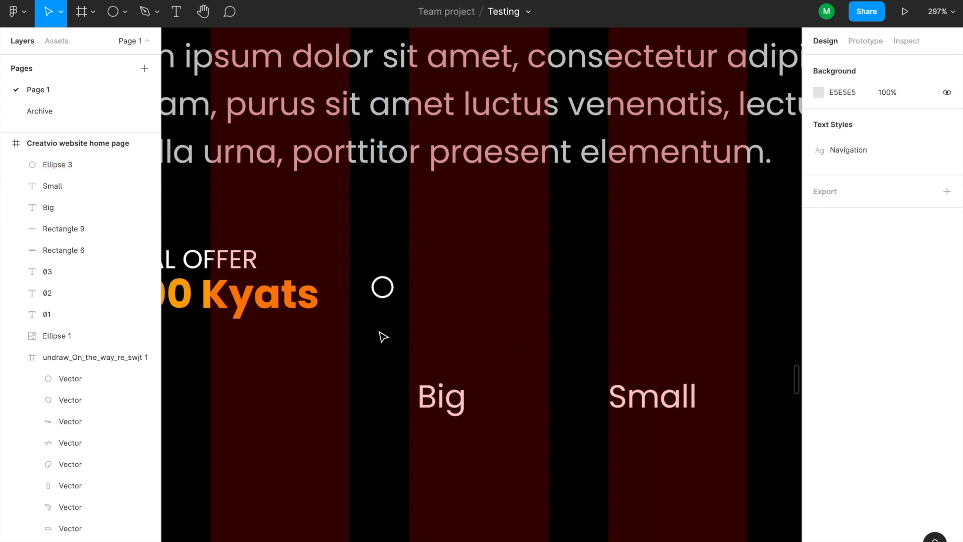
Duplicate the ring, shrink the copy to 5 × 5 at its centre, and replace the copy's stroke with a C4C4C4 fill
scroll(383, 287, "up", 5)
left_click(420, 284)
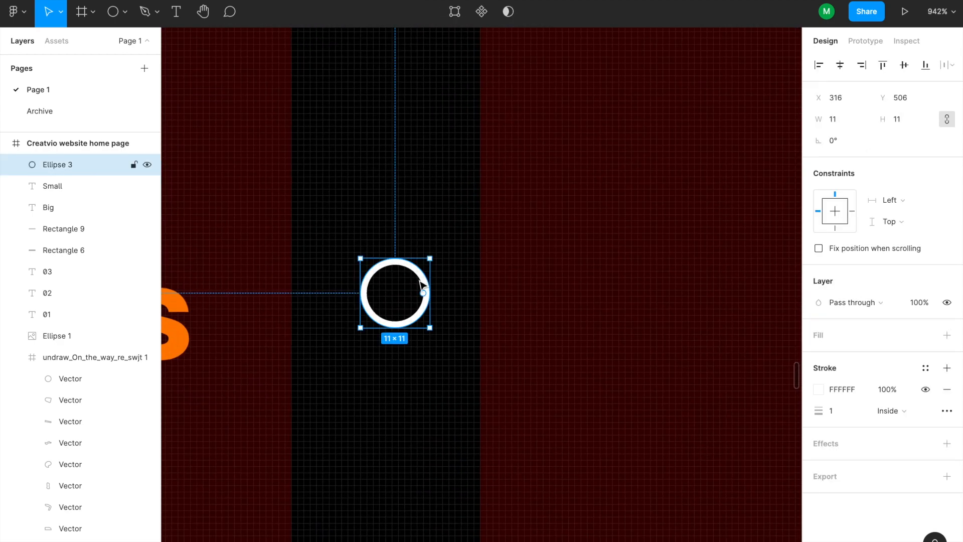
key("ctrl+c")
key("ctrl+v")
left_click_drag(429, 258, 411, 278)
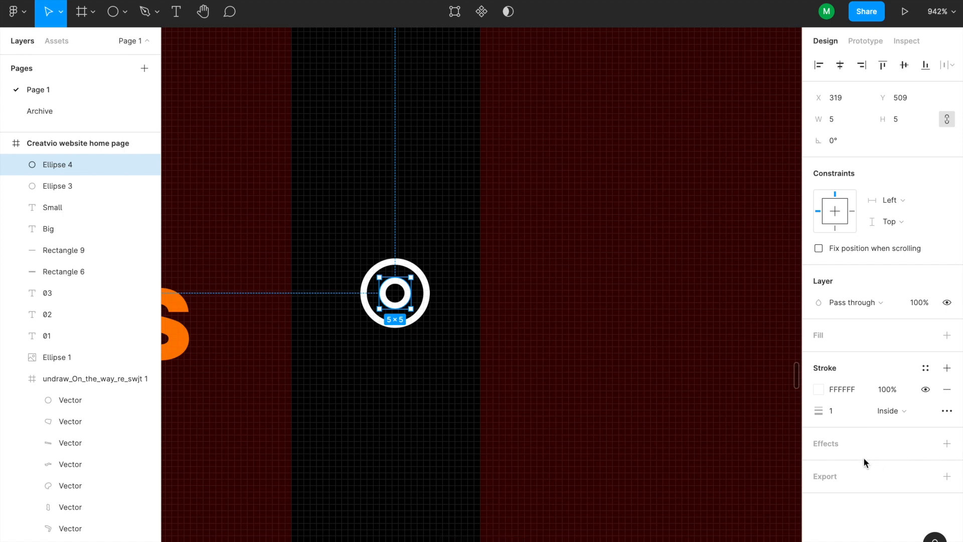
left_click(947, 389)
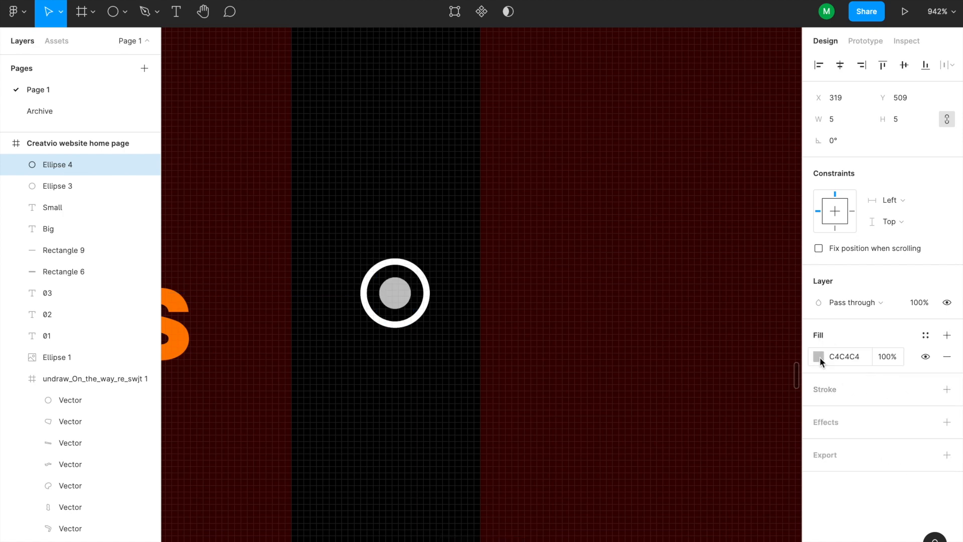
left_click(482, 379)
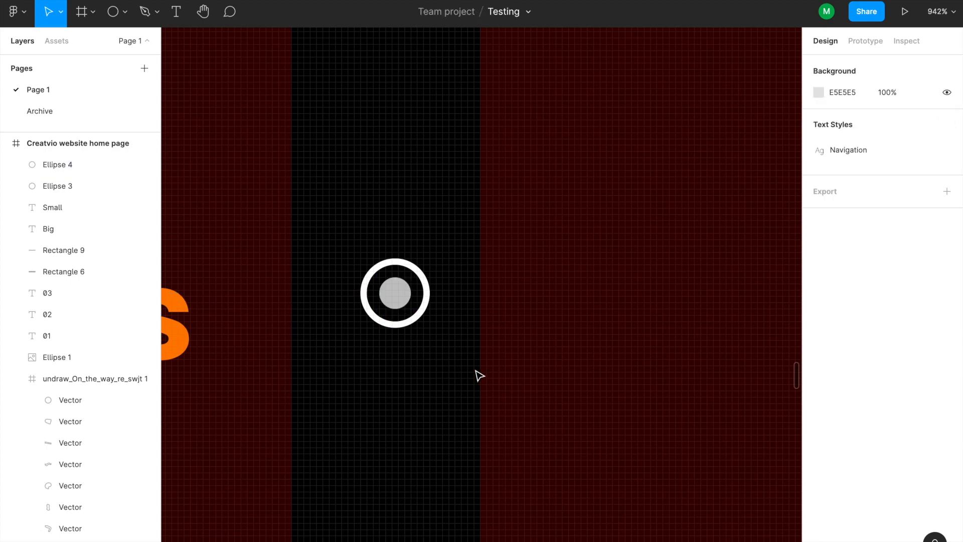
Move the "Big" label beside the radio button and place a copy of the radio button after the label
scroll(476, 376, "down", 5)
left_click_drag(542, 499, 538, 345)
left_click(424, 339)
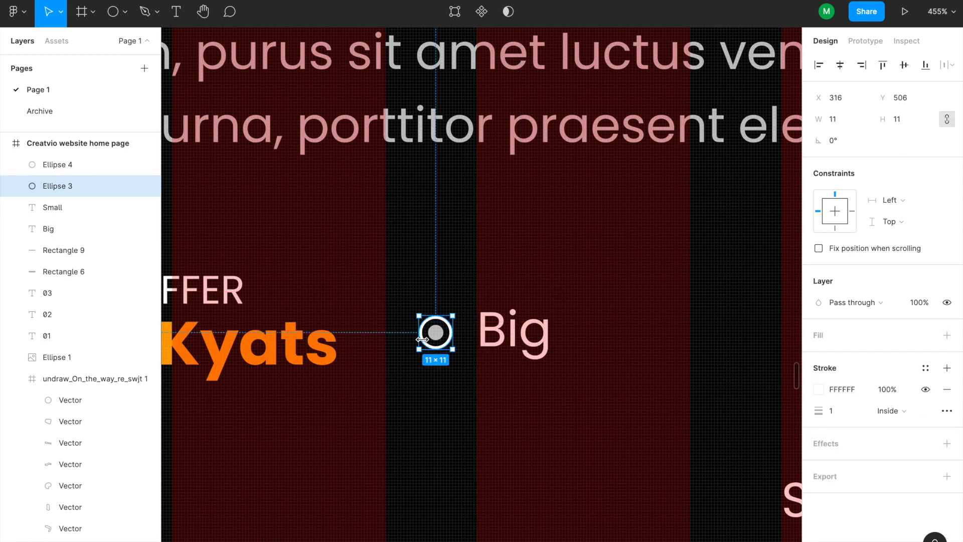
left_click_drag(409, 286, 678, 341)
left_click(472, 407)
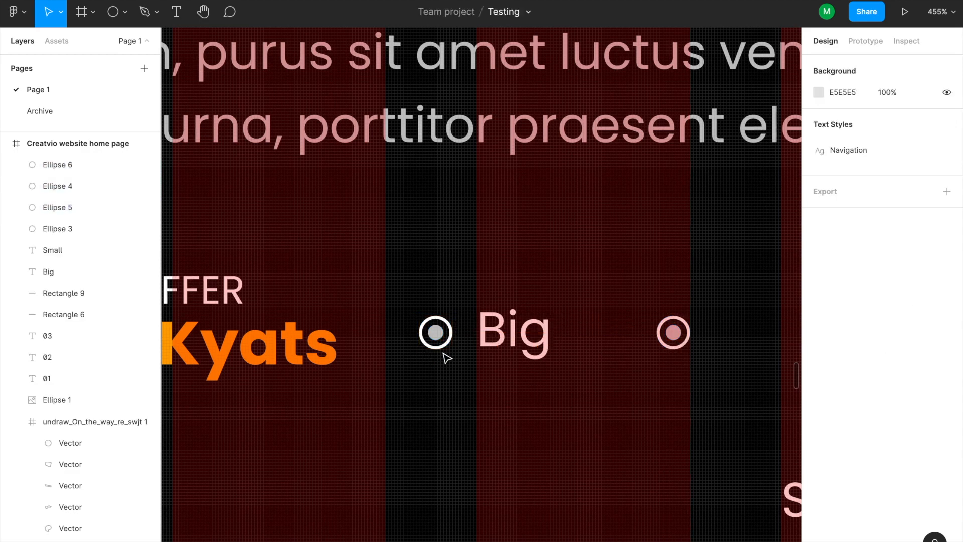
Group the first radio button's ring and dot, and delete the inner dot of the copied radio button
left_click_drag(470, 372, 401, 302)
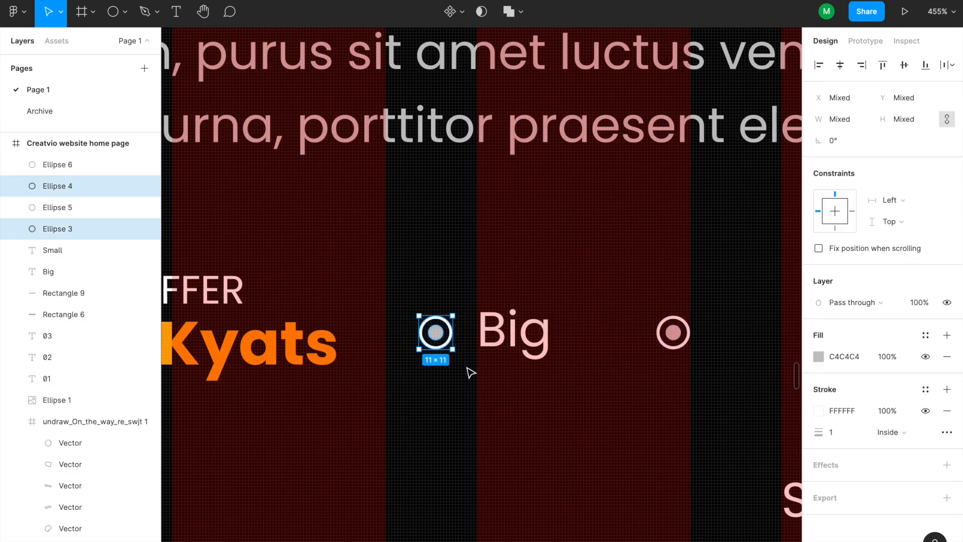
key("ctrl+g")
left_click(634, 393)
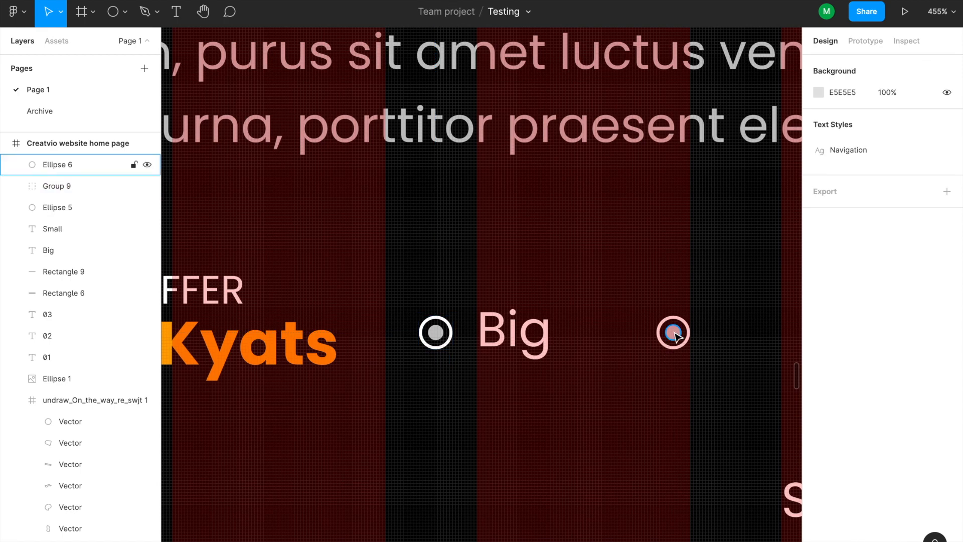
left_click(674, 333)
key("Delete")
Move the "Small" label up beside the empty radio button, level with "Big"
scroll(474, 396, "right", 5)
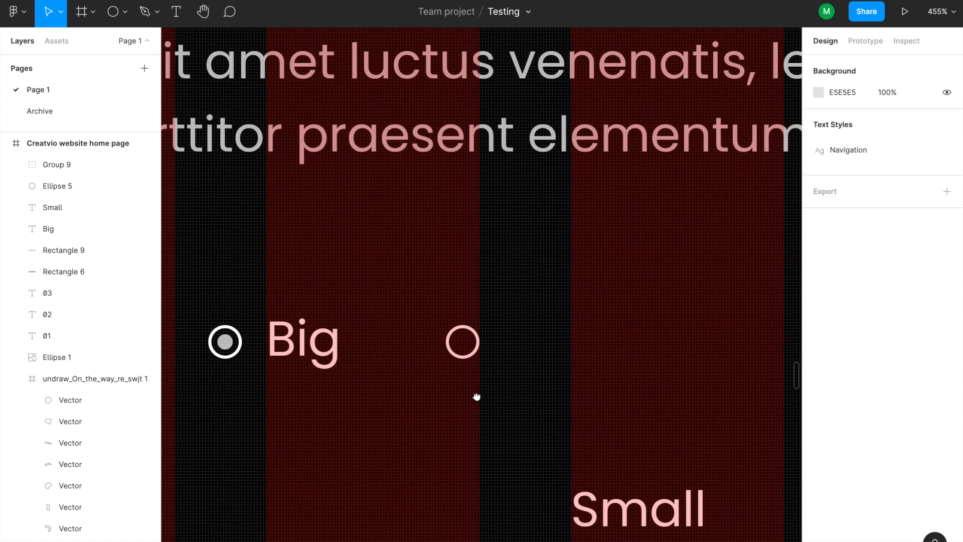
left_click_drag(612, 518, 538, 358)
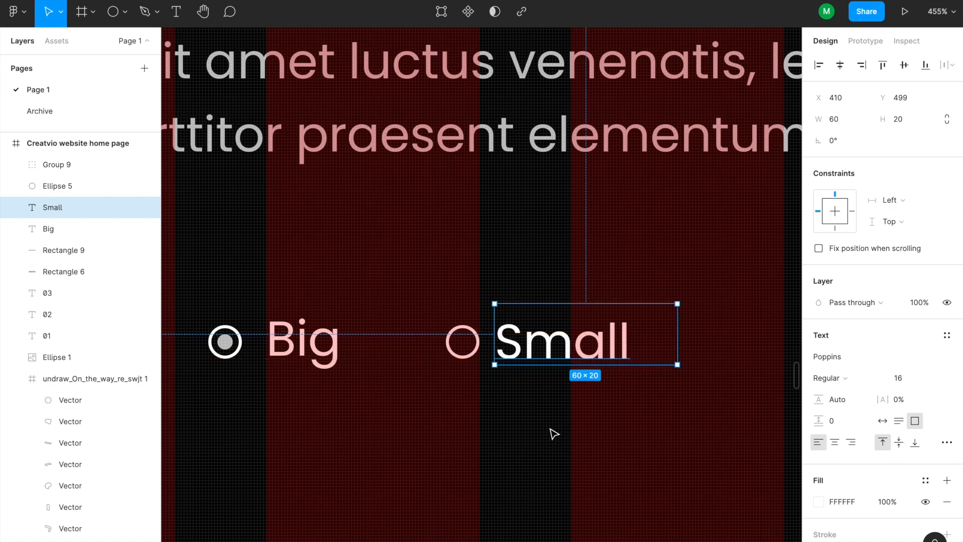
scroll(544, 432, "down", 5)
left_click(526, 437)
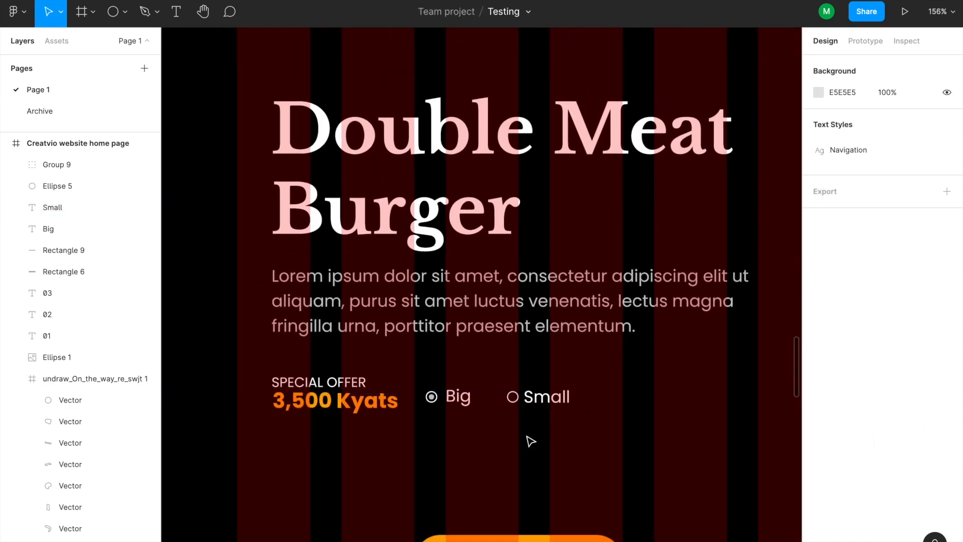
Group the two radio buttons with their "Big" and "Small" labels
left_click_drag(603, 421, 418, 378)
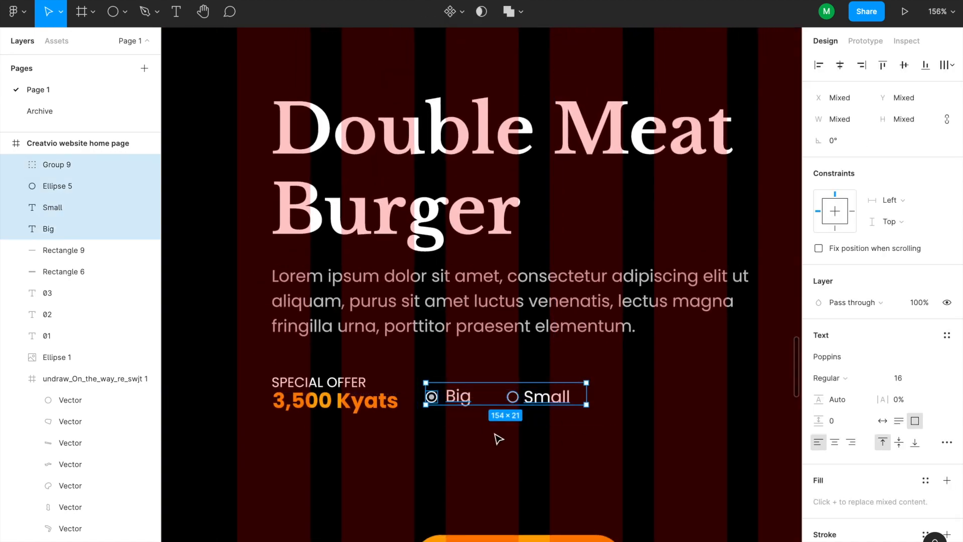
key("ctrl+g")
left_click(526, 466)
Move the size options group below the 3,500 Kyats price, aligned with its left edge
left_click_drag(553, 410, 560, 416)
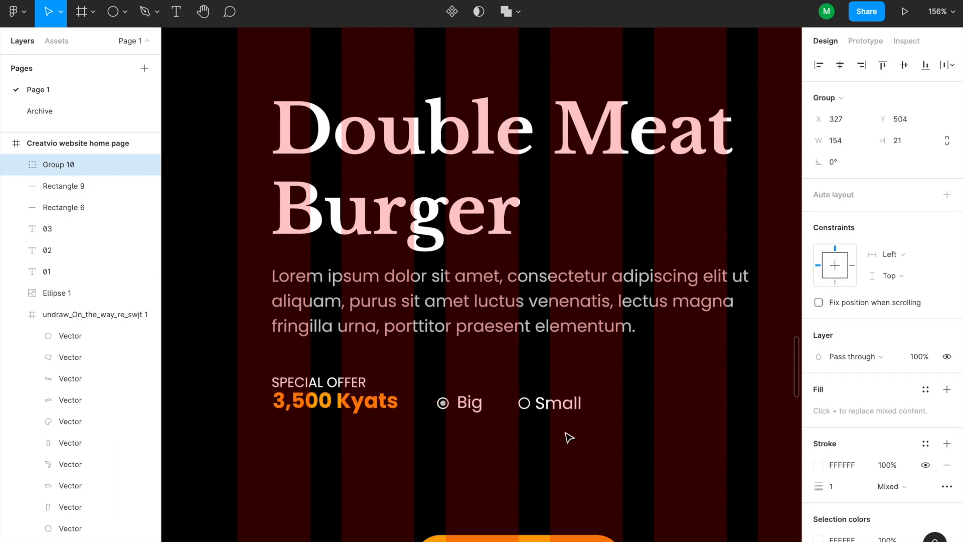
scroll(559, 417, "down", 3)
left_click_drag(570, 330, 406, 383)
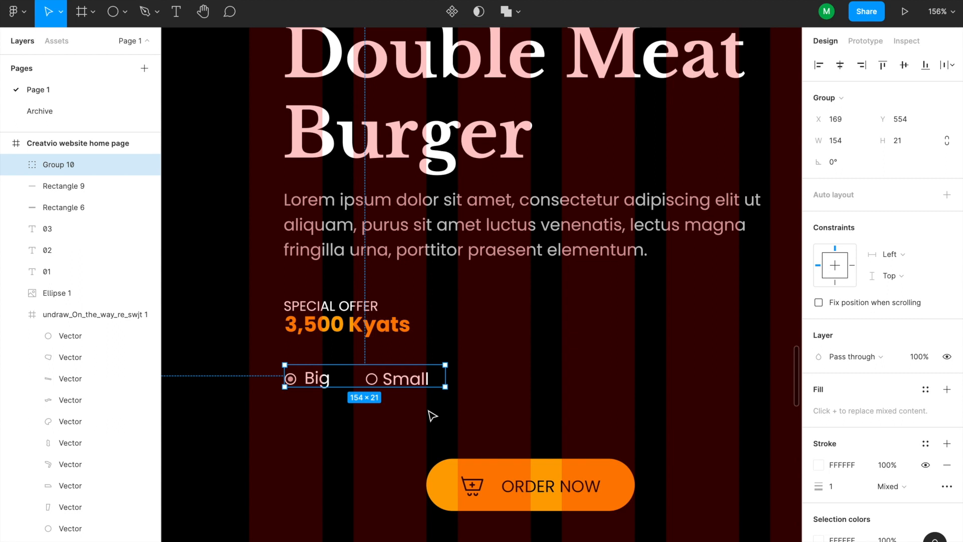
left_click(433, 422)
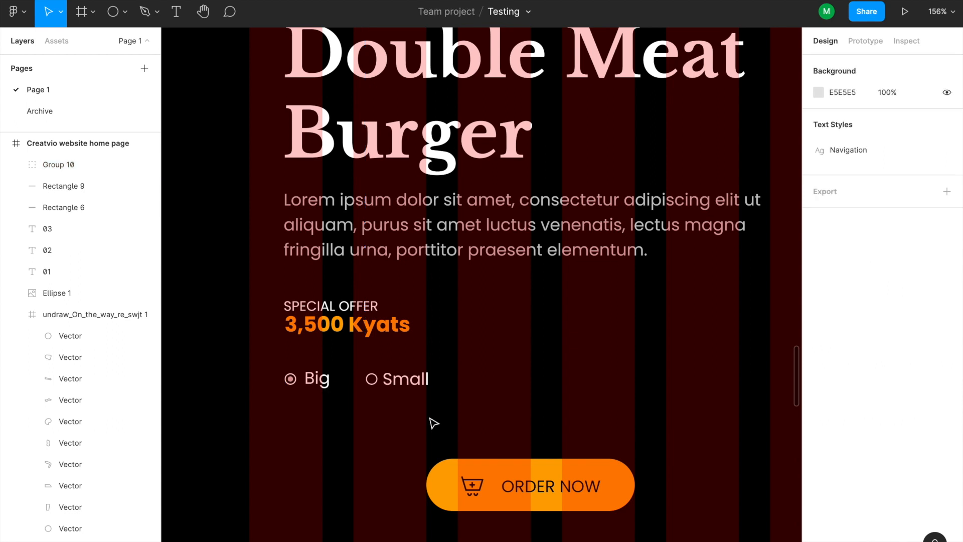
scroll(454, 432, "down", 3)
left_click_drag(445, 423, 444, 500)
left_click(445, 403)
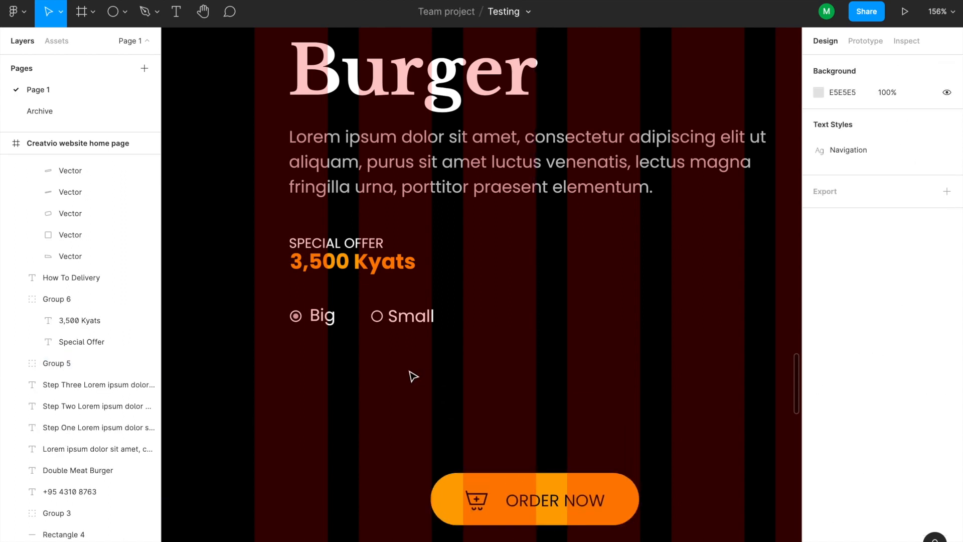
left_click(401, 318)
left_click(383, 359)
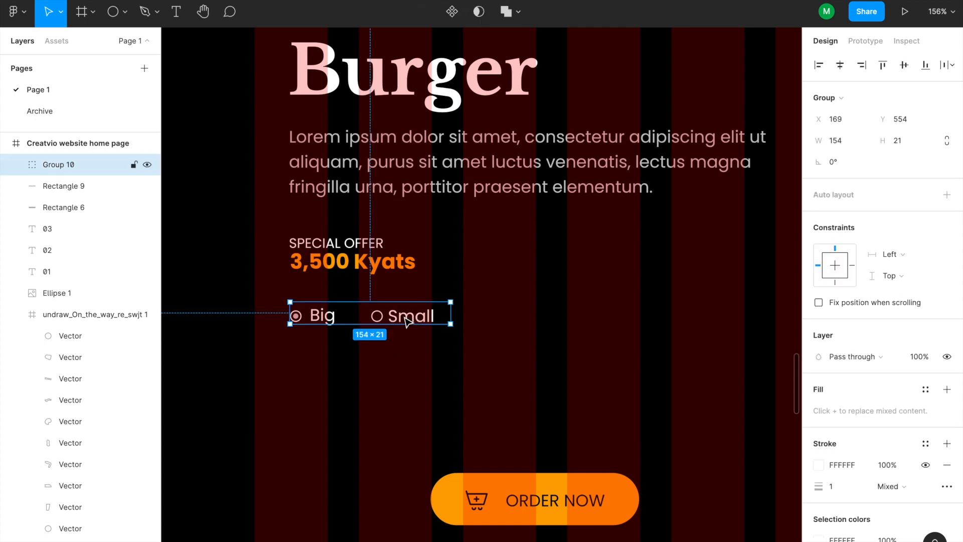
left_click(381, 388)
scroll(381, 387, "down", 5)
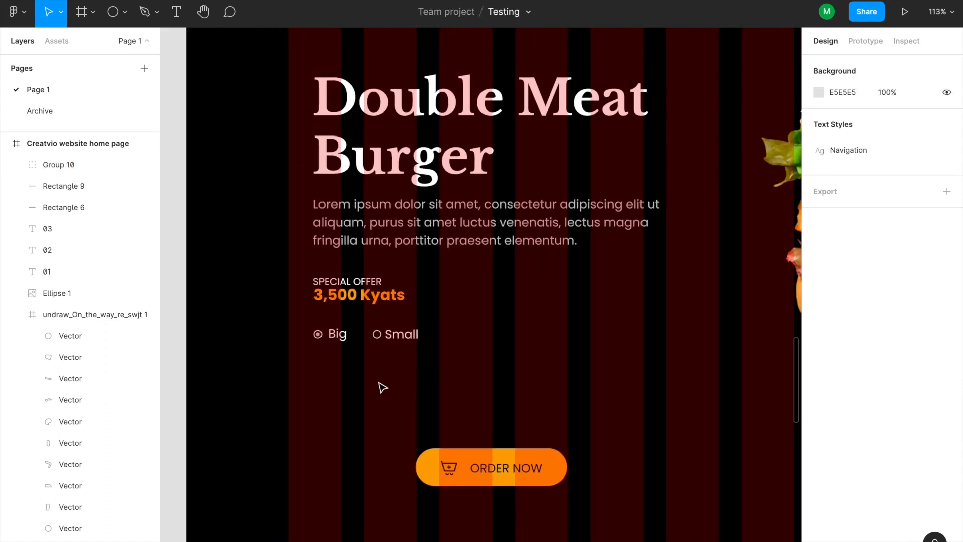
Move the ORDER NOW button to just below the size options
left_click(504, 479)
left_click_drag(504, 482, 407, 406)
left_click(537, 407)
scroll(537, 406, "down", 5)
left_click_drag(536, 406, 522, 436)
scroll(522, 384, "up", 5)
Place the size options group to the right of the price and the ORDER NOW button at the end of that row
left_click(374, 401)
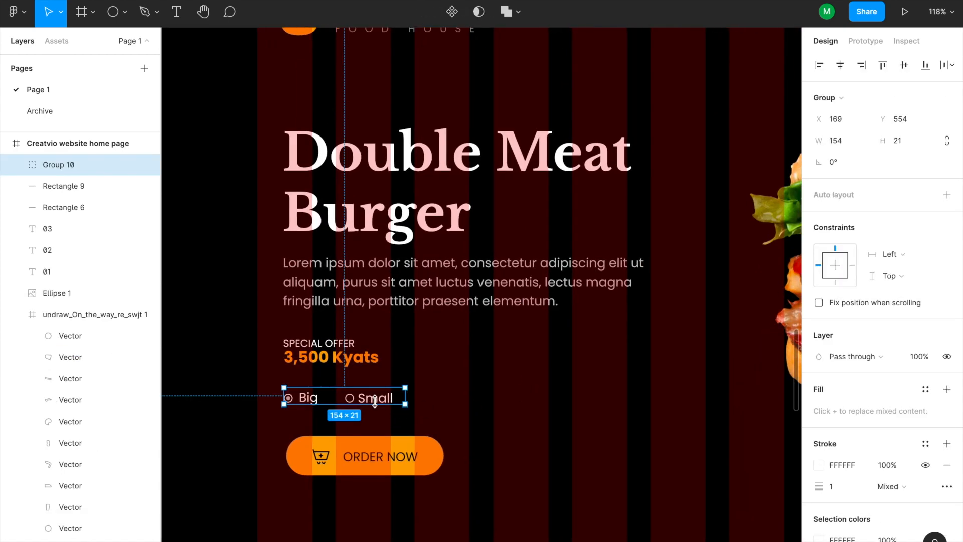
left_click_drag(378, 399, 519, 361)
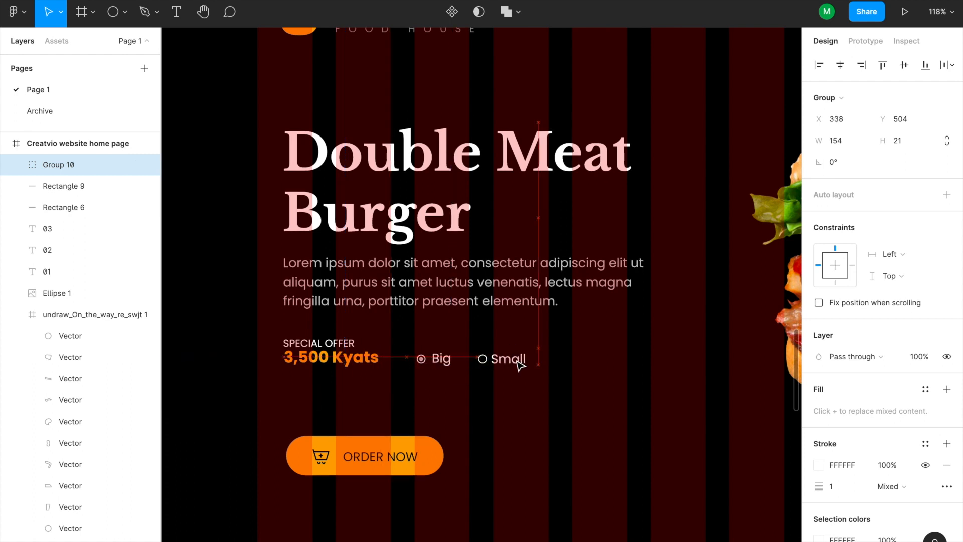
left_click_drag(374, 462, 646, 363)
left_click(630, 419)
scroll(540, 380, "down", 5)
Move the price, size options and ORDER NOW button together below the burger image
left_click_drag(607, 419, 317, 327)
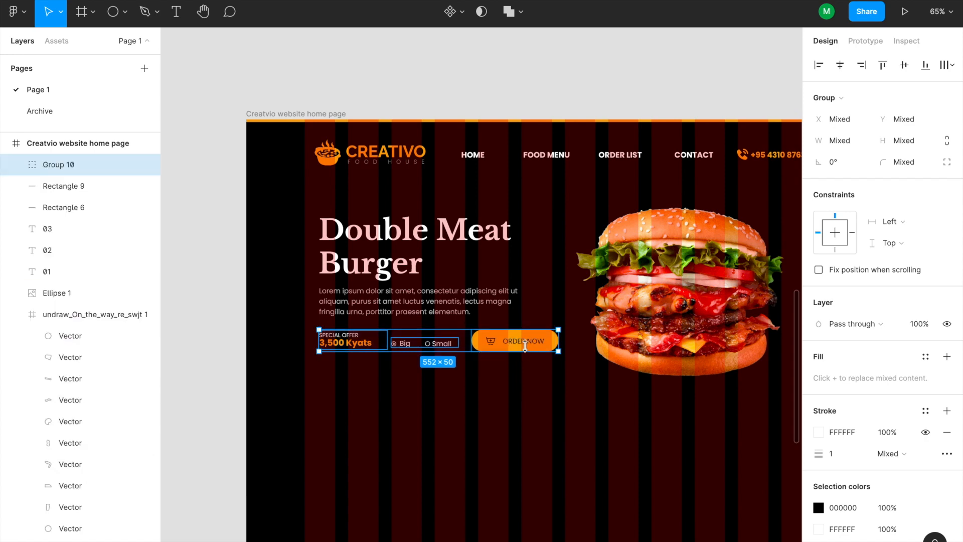
left_click_drag(528, 341, 668, 429)
left_click_drag(662, 451, 571, 451)
left_click(621, 441)
left_click(595, 436)
Position the price and size options under the burger and set the ORDER NOW button directly below them, left-aligned with the price
left_click_drag(415, 389, 554, 431)
left_click(526, 337, "shift")
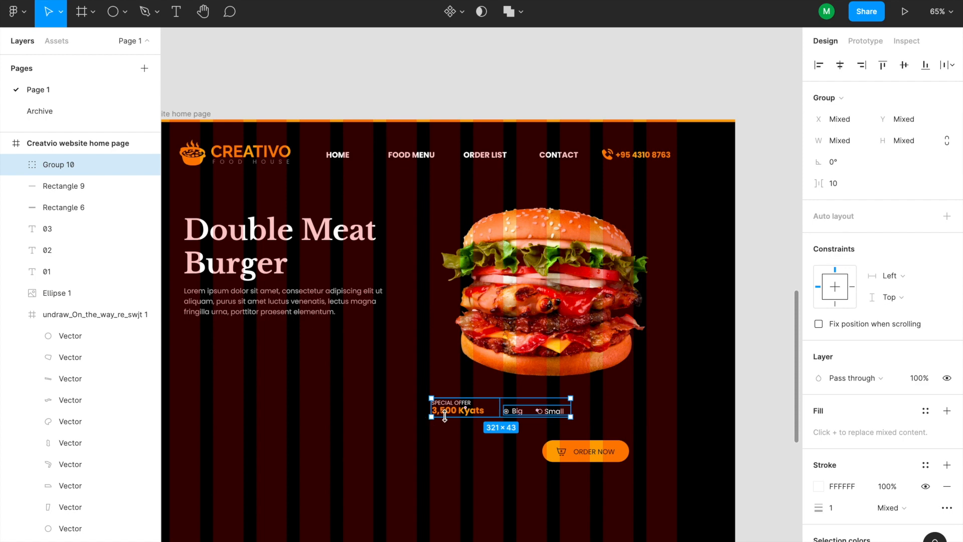
left_click_drag(455, 418, 484, 415)
left_click(524, 466)
left_click_drag(580, 454, 494, 448)
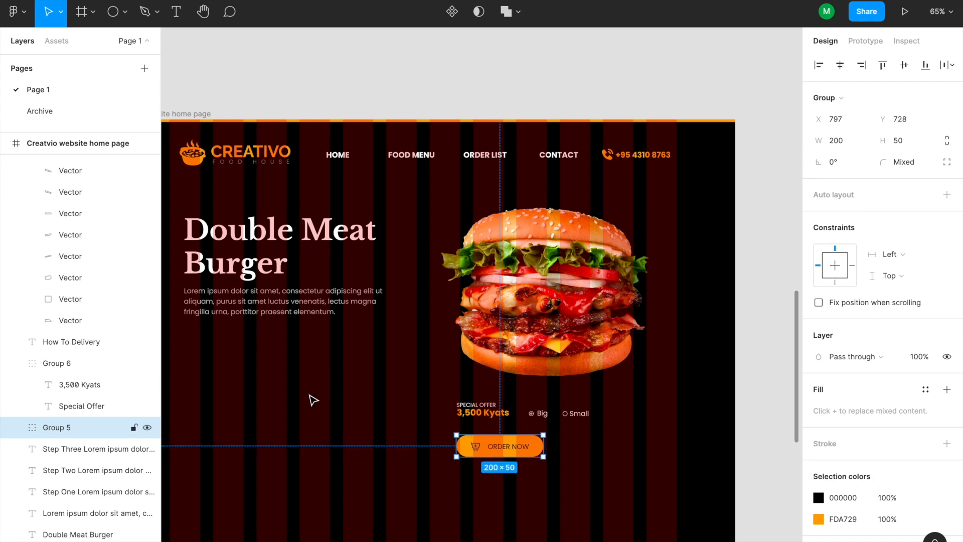
Extend the description text box downward to 472 × 308
left_click(339, 409)
left_click_drag(353, 381, 449, 408)
left_click(455, 362)
left_click_drag(445, 372, 445, 461)
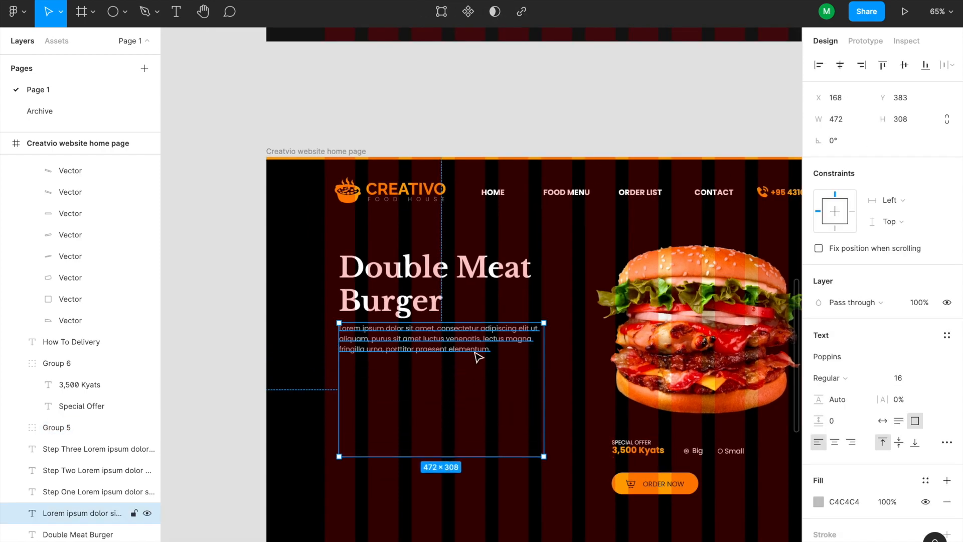
Copy the Lorem ipsum description and paste it twice within its box, the second copy as a separate paragraph
double_click(470, 350)
key("ctrl+c")
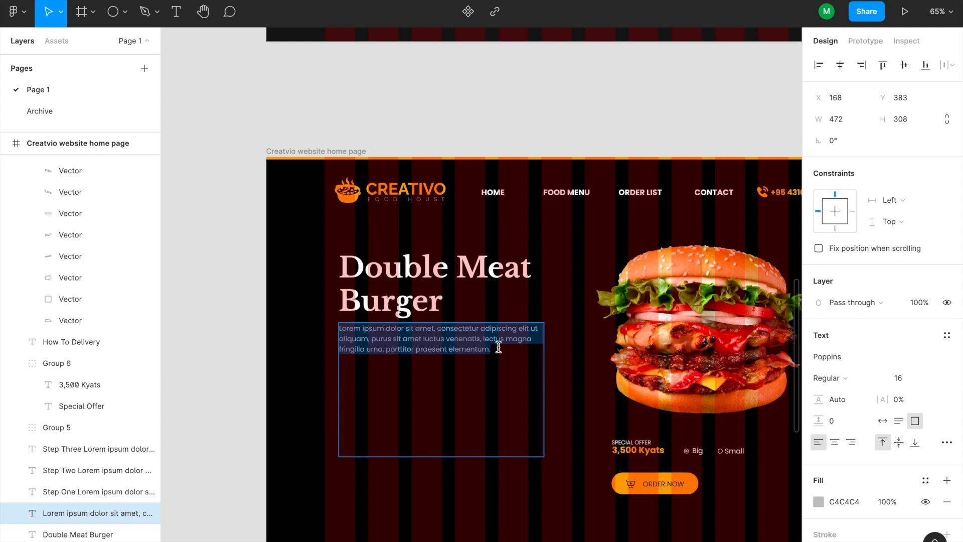
left_click(518, 354)
key("ctrl+v")
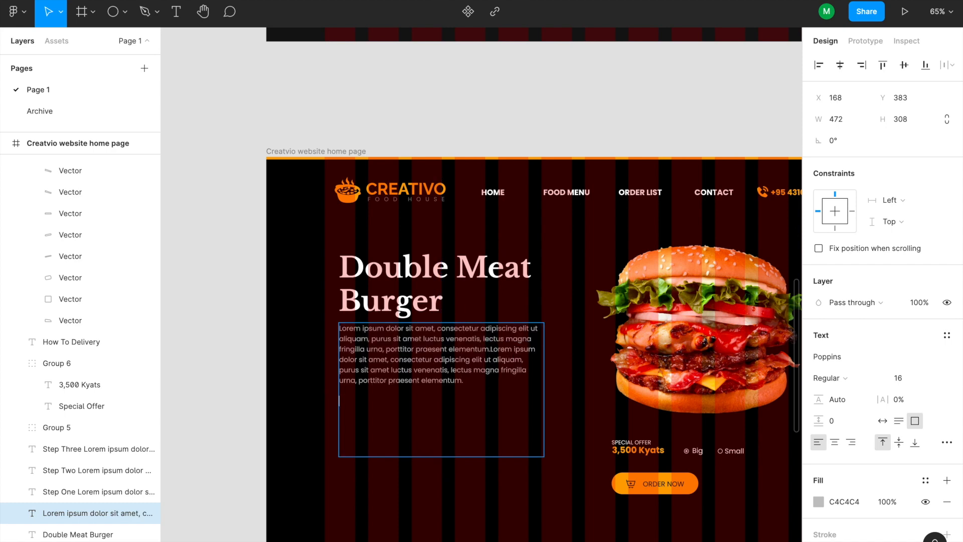
key("ctrl+v")
key("Escape")
left_click(483, 500)
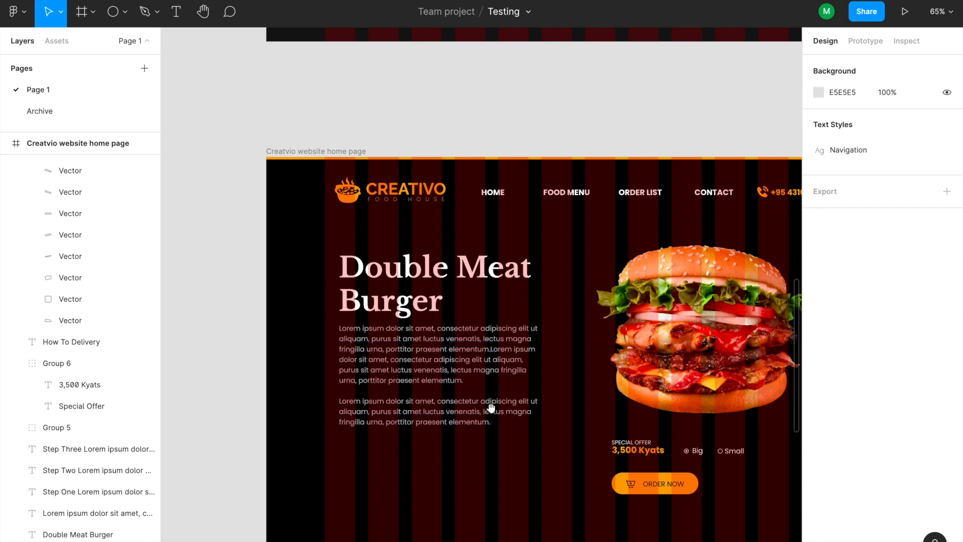
Move the price, size options and ORDER NOW button together about 270 px down, into the empty area above How To Delivery
scroll(490, 404, "down", 2)
scroll(490, 404, "right", 2)
scroll(593, 439, "down", 2)
scroll(593, 438, "right", 1)
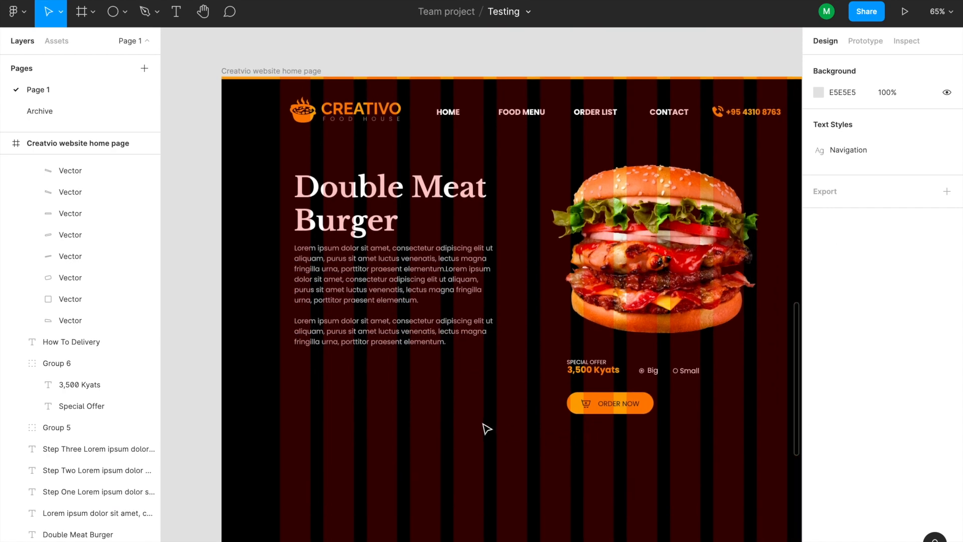
left_click_drag(500, 427, 499, 412)
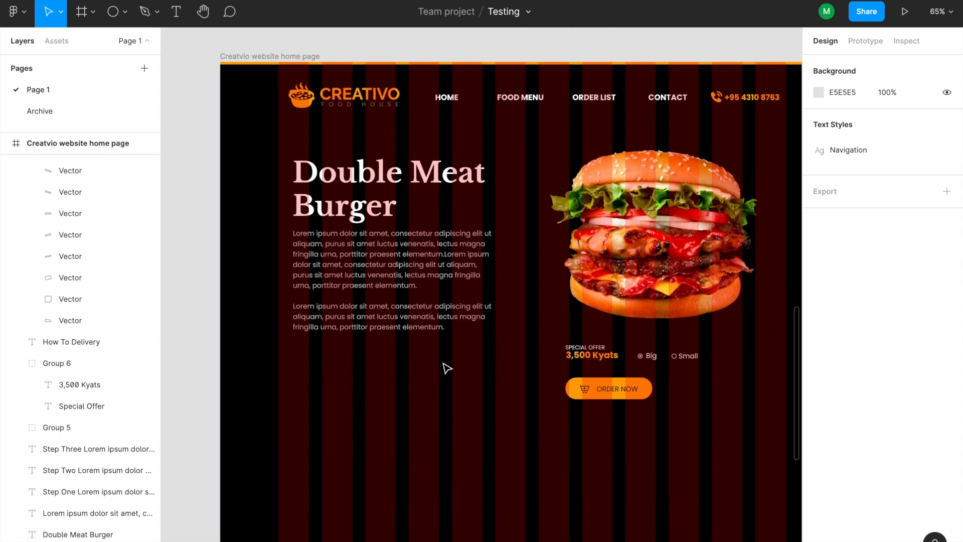
scroll(434, 318, "down", 3)
scroll(434, 317, "right", 1)
left_click_drag(448, 379, 448, 321)
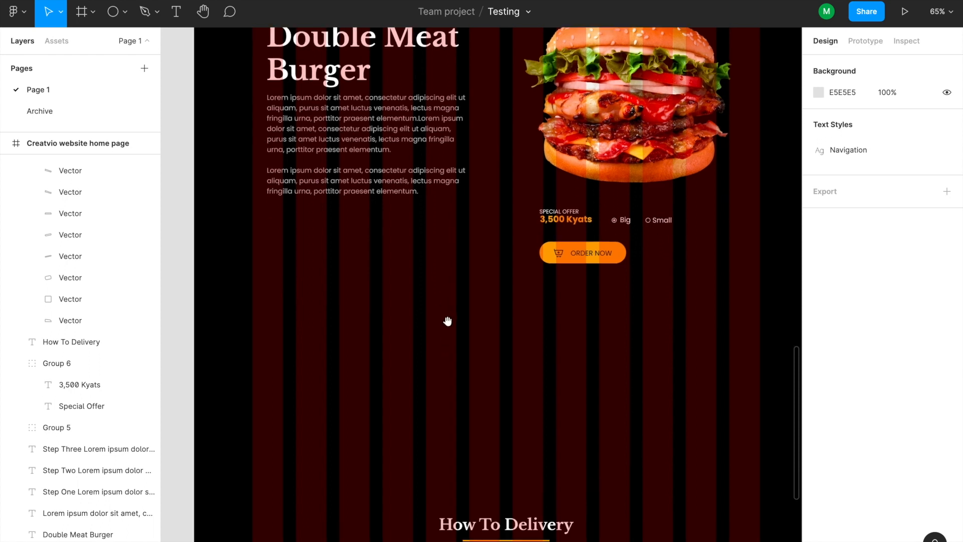
left_click_drag(683, 311, 506, 198)
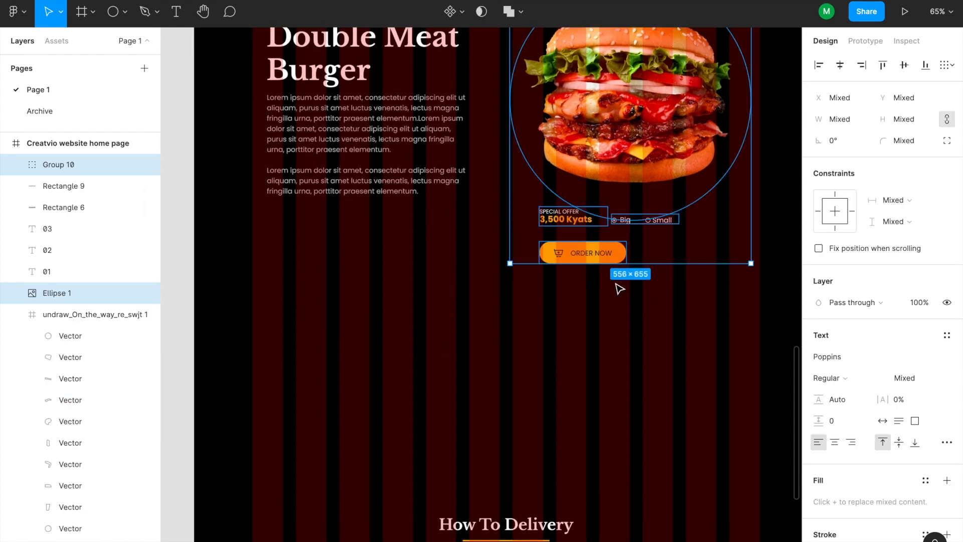
left_click(615, 174, "shift")
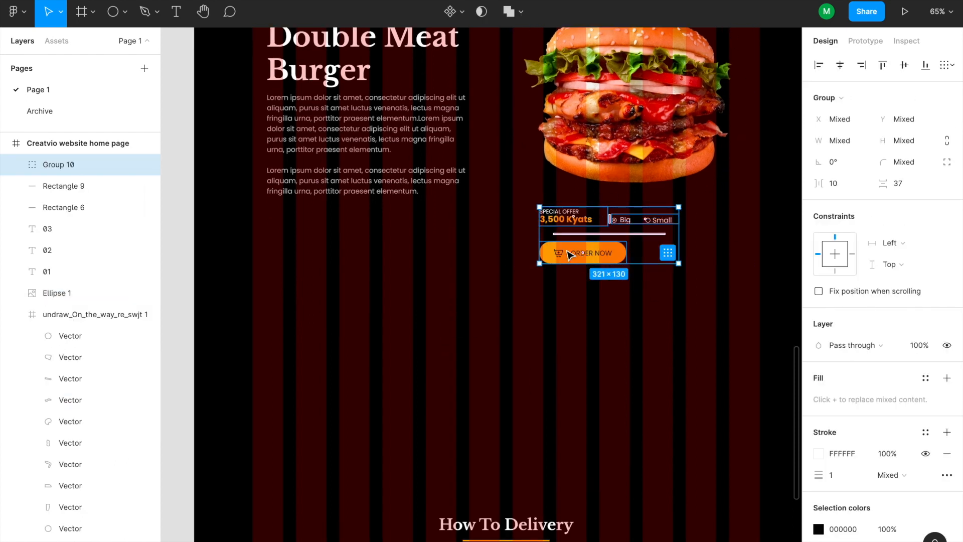
left_click_drag(570, 255, 547, 371)
left_click(316, 282)
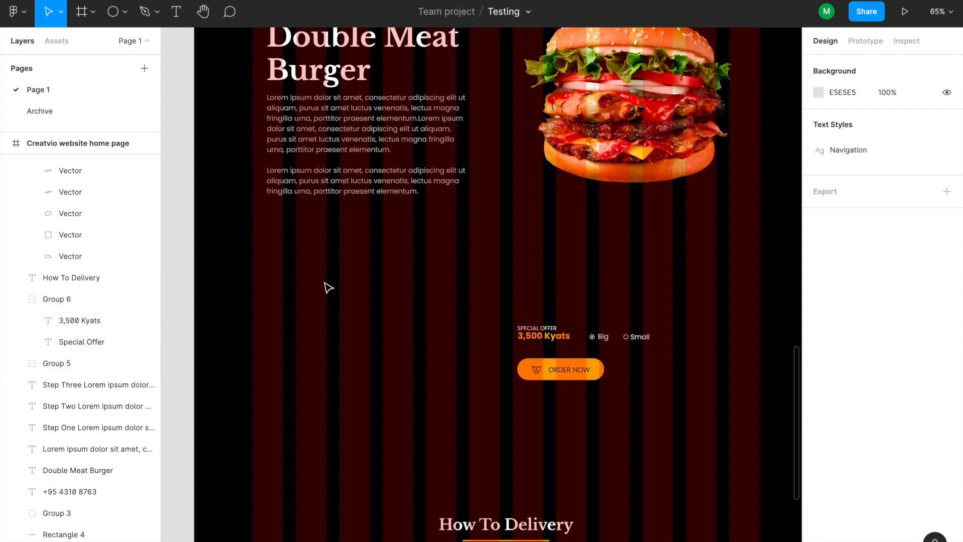
Duplicate the dark footer bar and place the full-width copy at Y 651, directly below the description and burger image
scroll(329, 288, "down", 3)
scroll(312, 413, "down", 4)
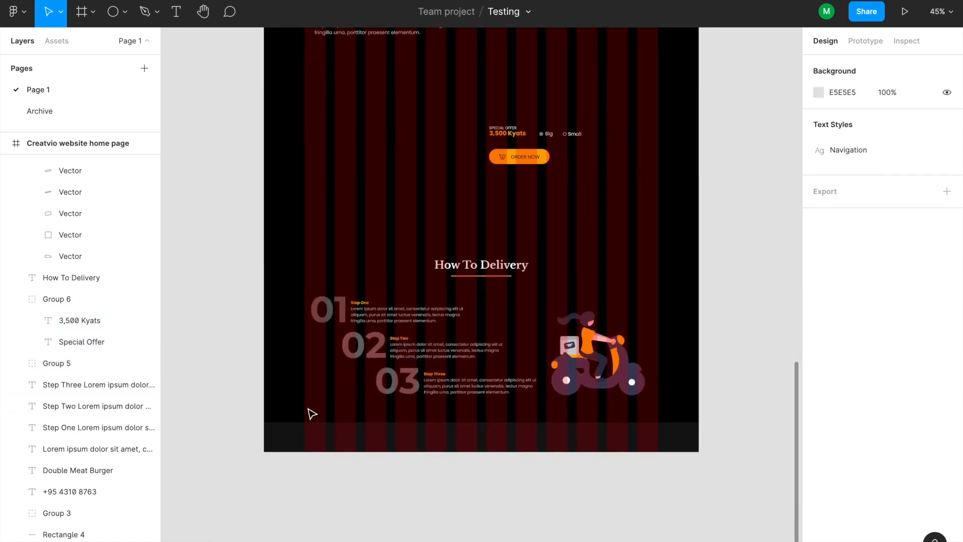
left_click_drag(292, 445, 326, 172)
left_click_drag(324, 170, 282, 276)
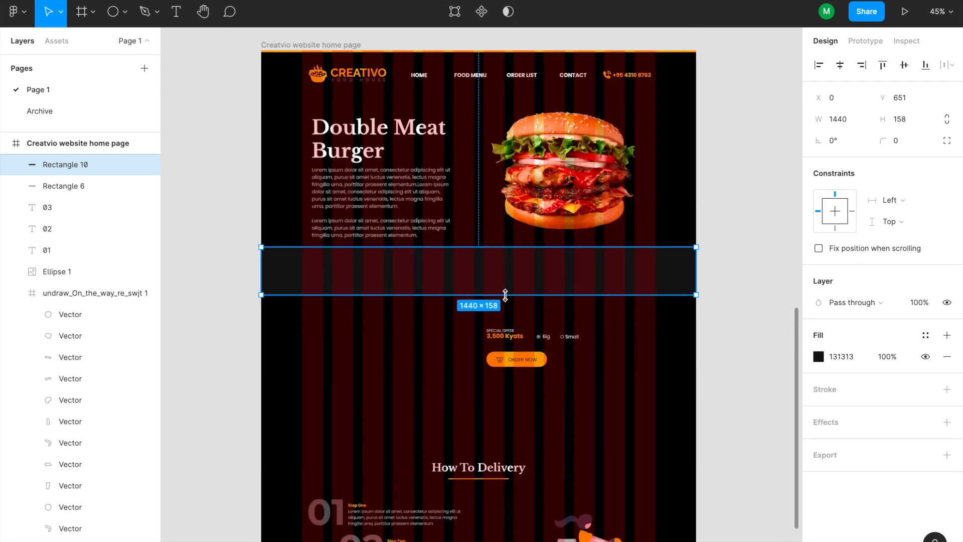
Reduce the copied bar's height to 103 and fill it with the logo's orange FDA729, sampled with the eyedropper
left_click_drag(505, 295, 506, 285)
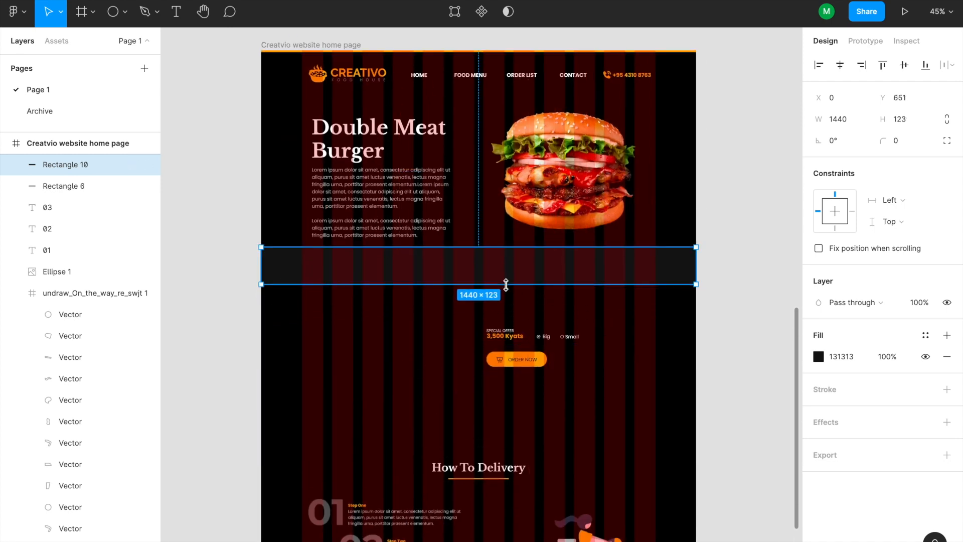
key("i")
left_click(319, 77)
left_click(272, 318)
left_click(289, 282)
left_click_drag(494, 285, 494, 276)
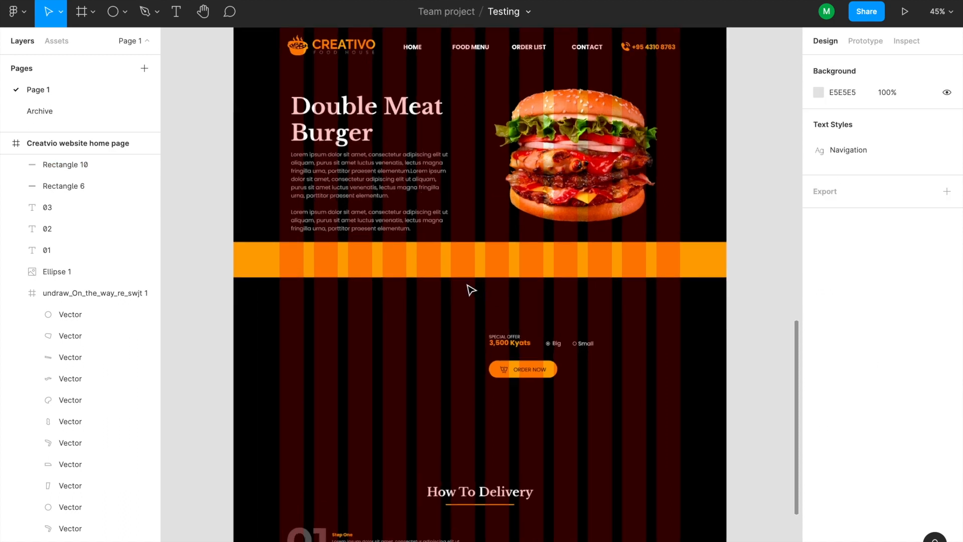
Set the orange bar's layer opacity to 30%
scroll(471, 290, "up", 3)
left_click(217, 262)
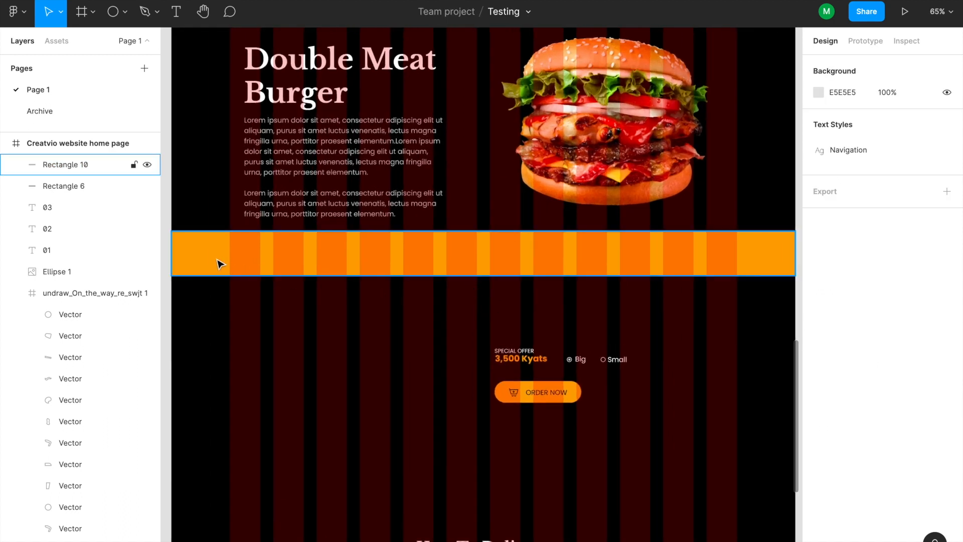
left_click(916, 302)
type("30")
key("Return")
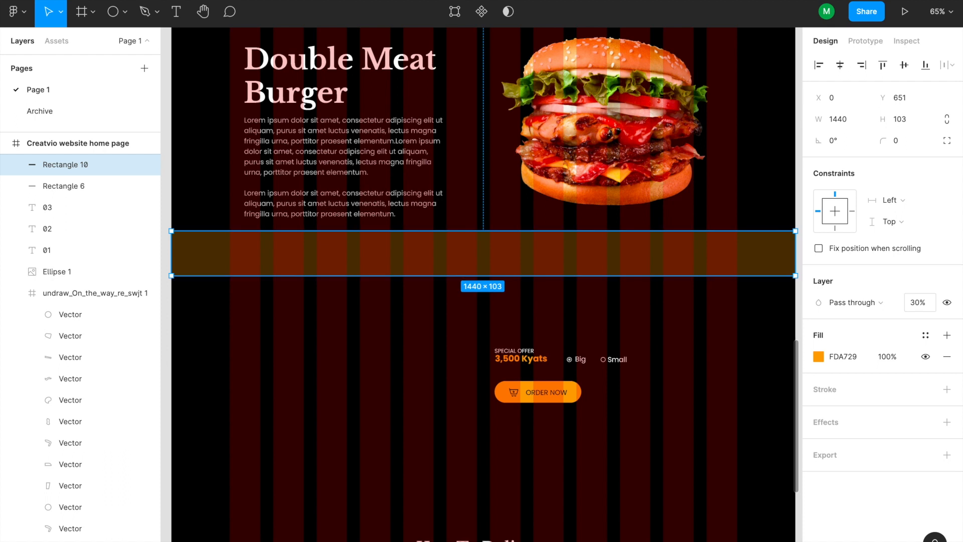
left_click(751, 368)
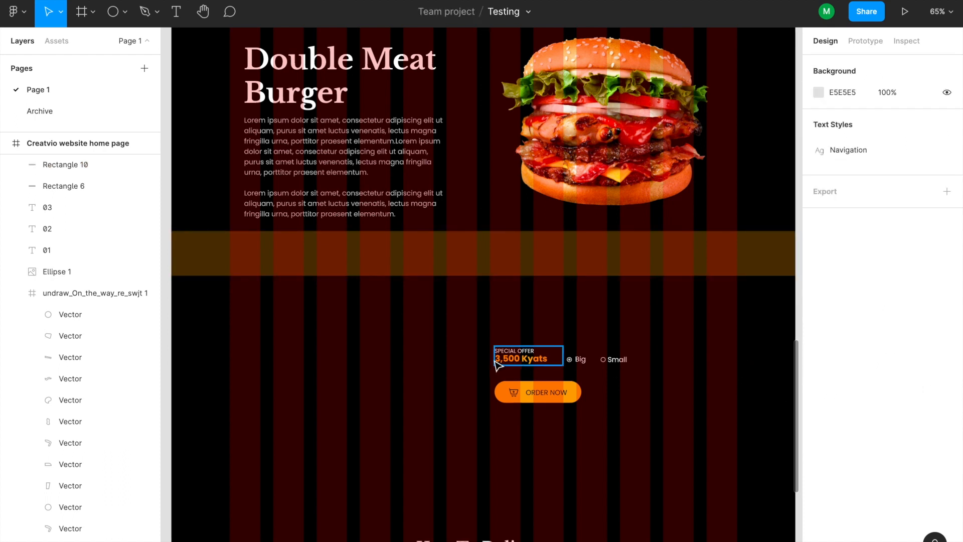
Move the Special Offer price onto the orange bar at X 168, Y 679 and place the size options beside it, at about X 339, Y 699
left_click_drag(513, 364, 264, 261)
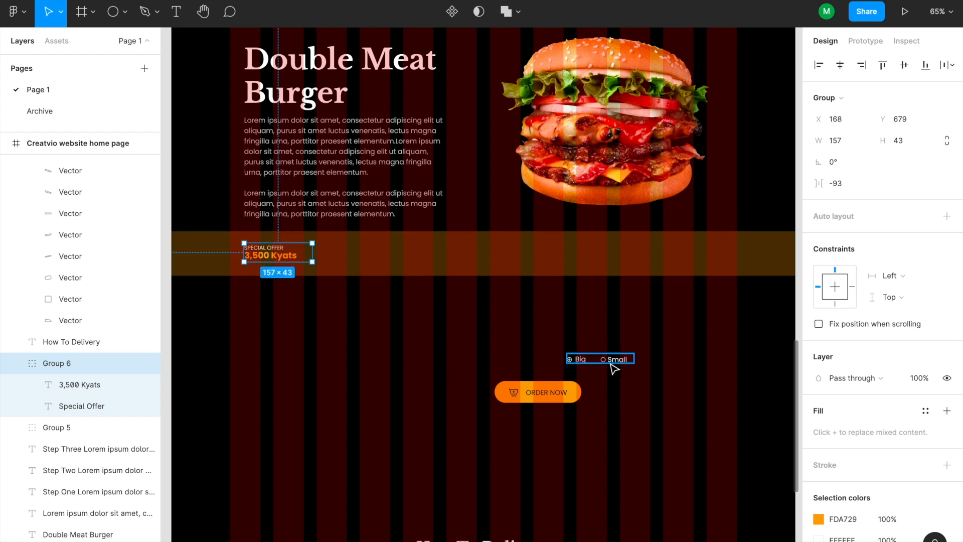
left_click_drag(609, 360, 365, 267)
scroll(368, 266, "up", 5)
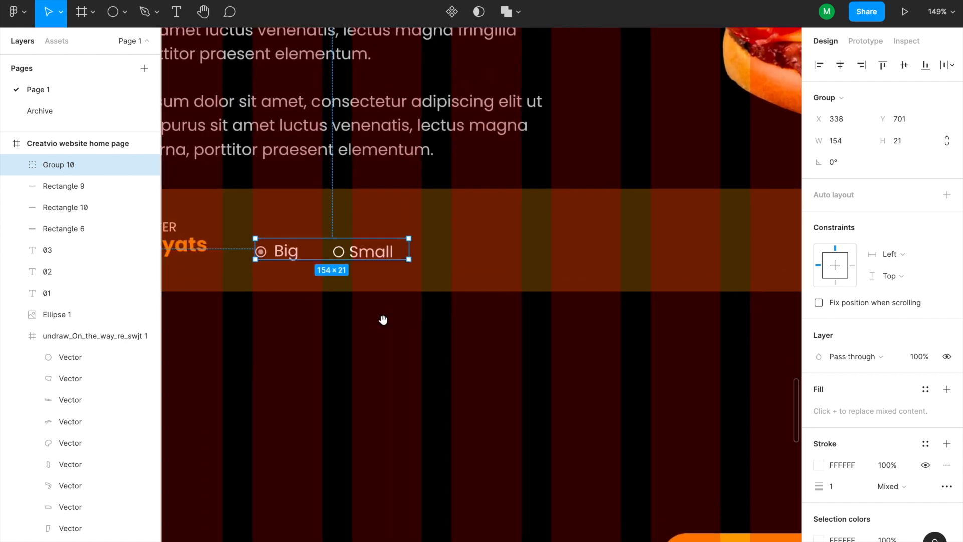
left_click_drag(408, 319, 526, 417)
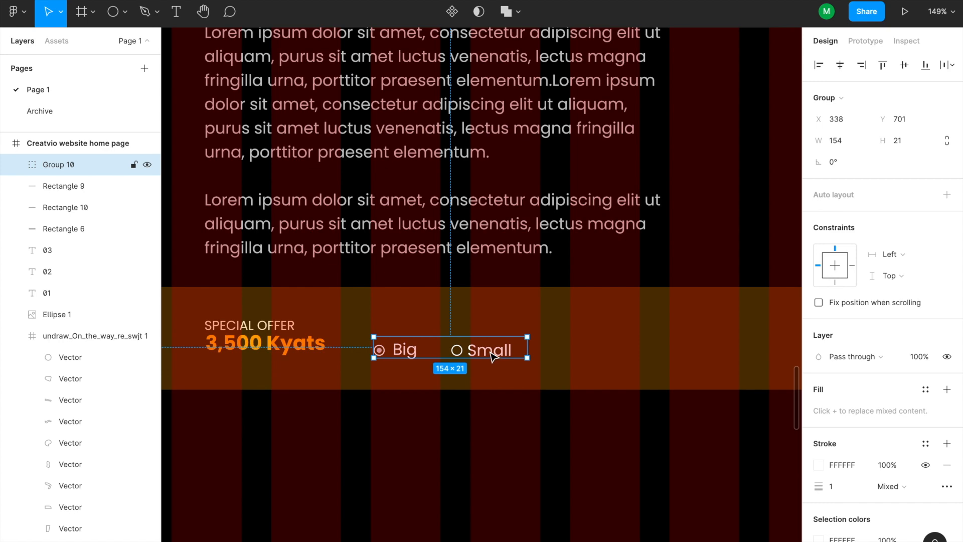
left_click(552, 444)
scroll(577, 447, "down", 2)
left_click_drag(613, 452, 479, 442)
left_click_drag(377, 361, 374, 362)
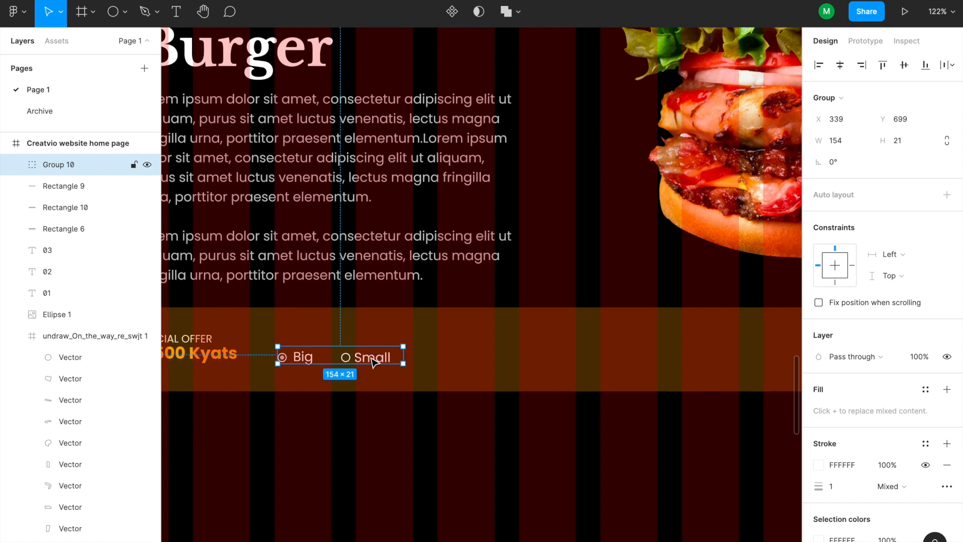
scroll(368, 359, "up", 3)
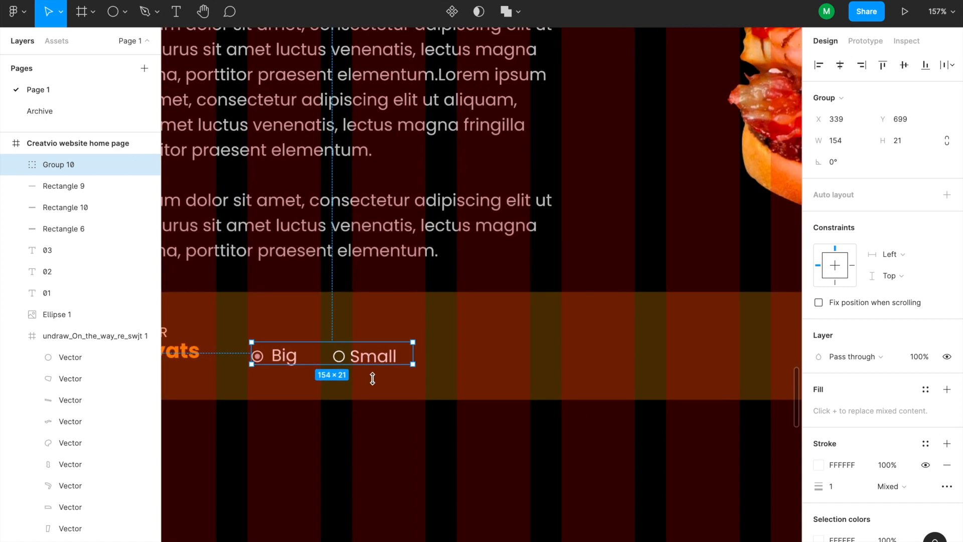
left_click(380, 406)
left_click_drag(370, 356, 368, 358)
Duplicate the Big and Small size options and place the copy further right on the orange bar at the same height
right_click(373, 360)
left_click(331, 463)
left_click_drag(281, 357, 505, 364)
left_click(517, 374)
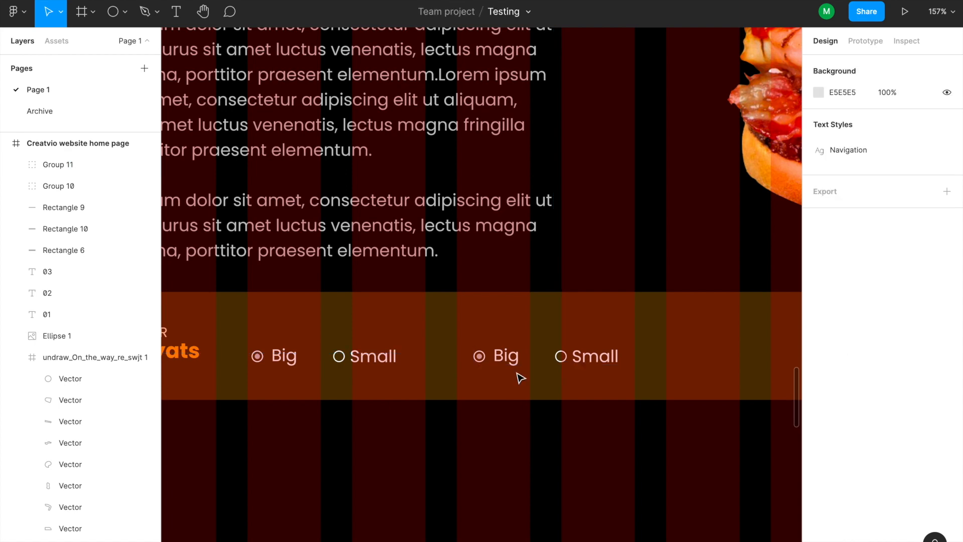
Replace the Big label in the copied options with "Chiecken"
double_click(507, 357)
double_click(509, 361)
type("Chiecken")
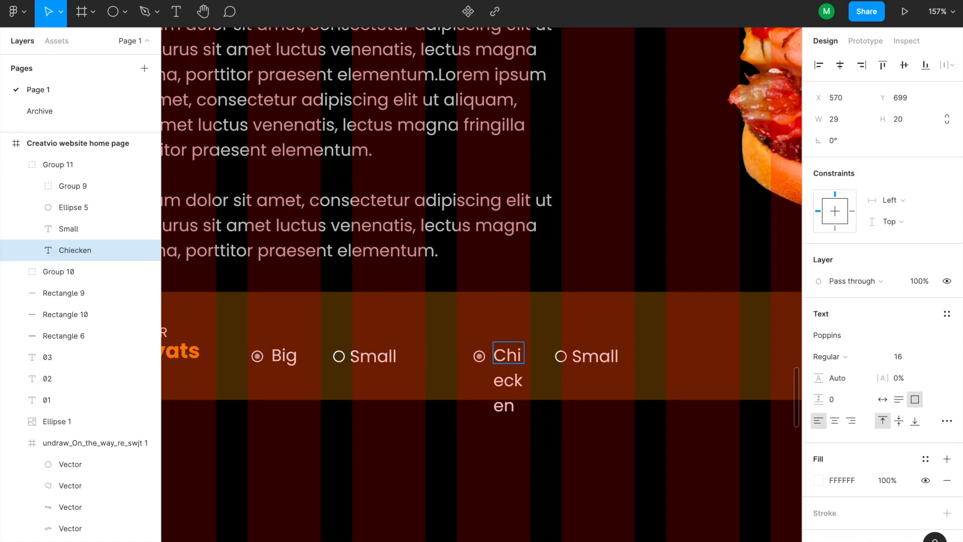
key("Escape")
Shift the copied Small option with its circle 60 px right and widen the "Chiecken" text box to fit on one line
left_click(584, 360)
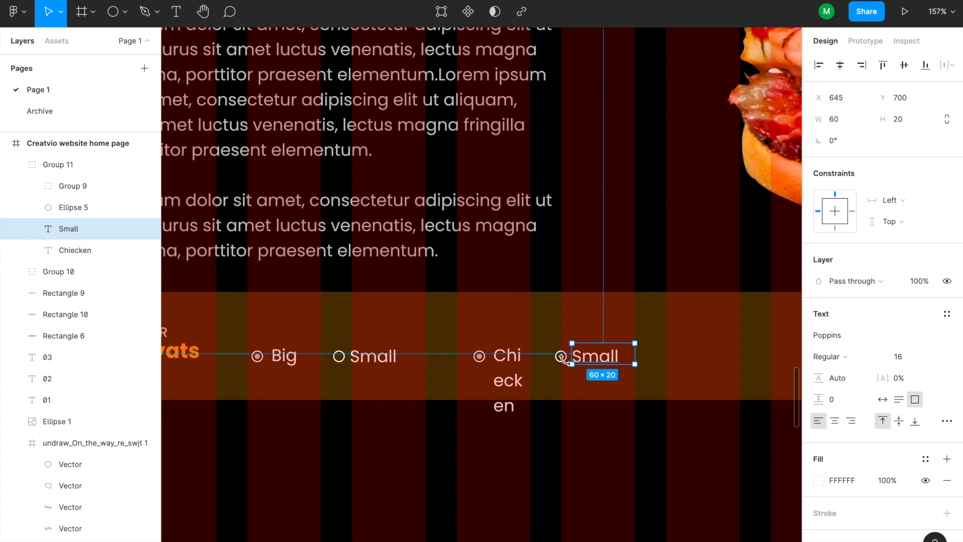
left_click(561, 356, "shift")
key("shift+Right")
key("shift+Right")
key("shift+Right")
key("shift+Right")
key("shift+Right")
key("shift+Right")
key("shift+Right")
key("shift+Right")
left_click(506, 355)
left_click_drag(528, 355, 582, 356)
left_click(632, 432)
Replace the Small label in the copied options with "Beef"
scroll(559, 435, "right", 3)
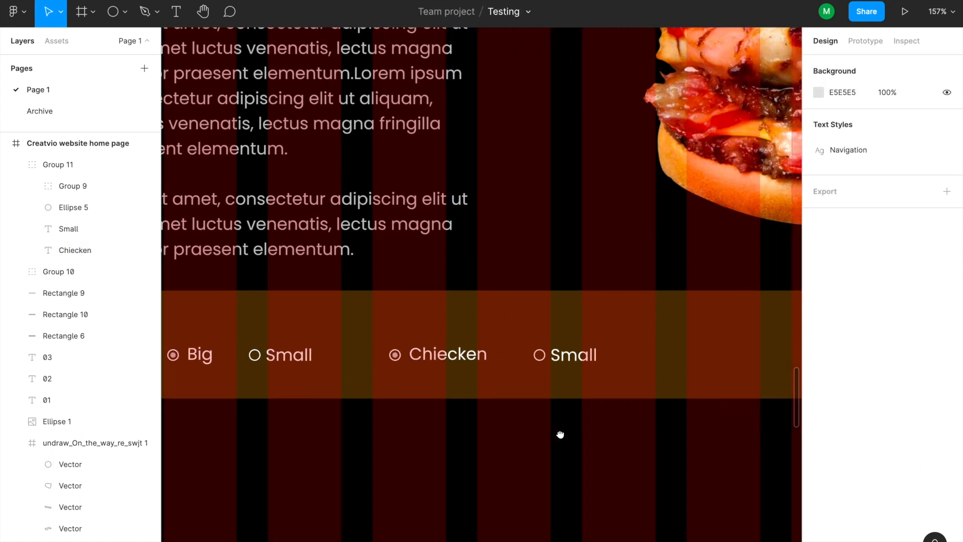
left_click(571, 357)
double_click(574, 357)
double_click(578, 358)
type("Beef")
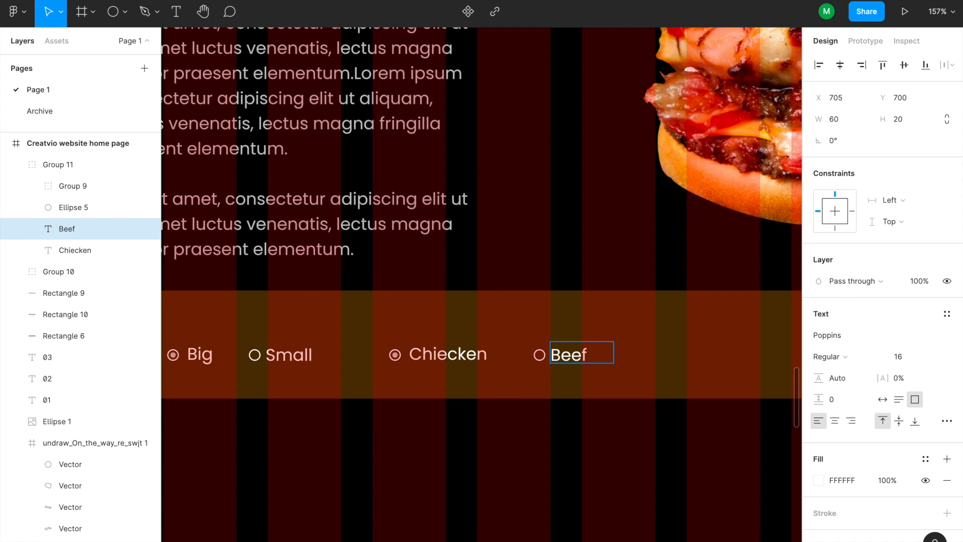
key("Escape")
key("Escape")
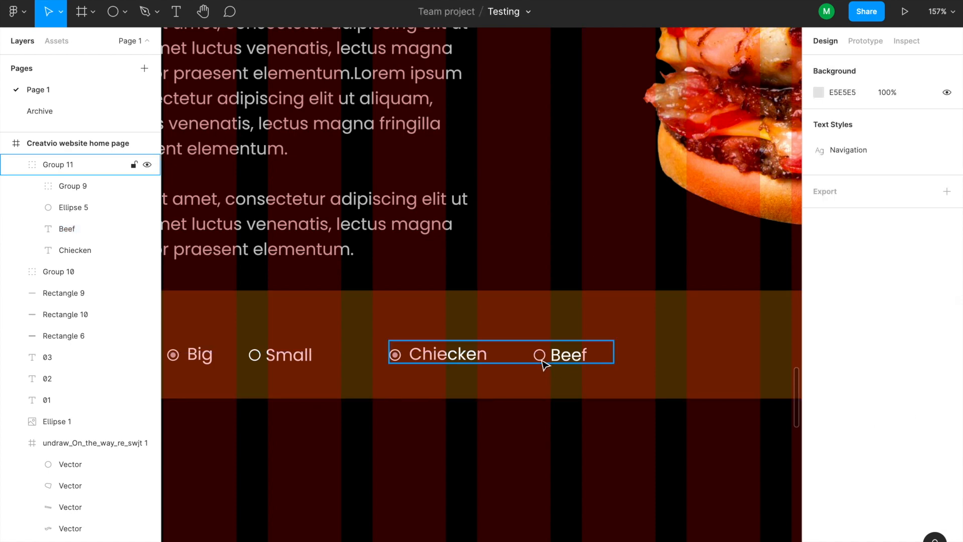
Move the Beef label and its circle together about 11 px left, closer to the Chiecken option
left_click(540, 358)
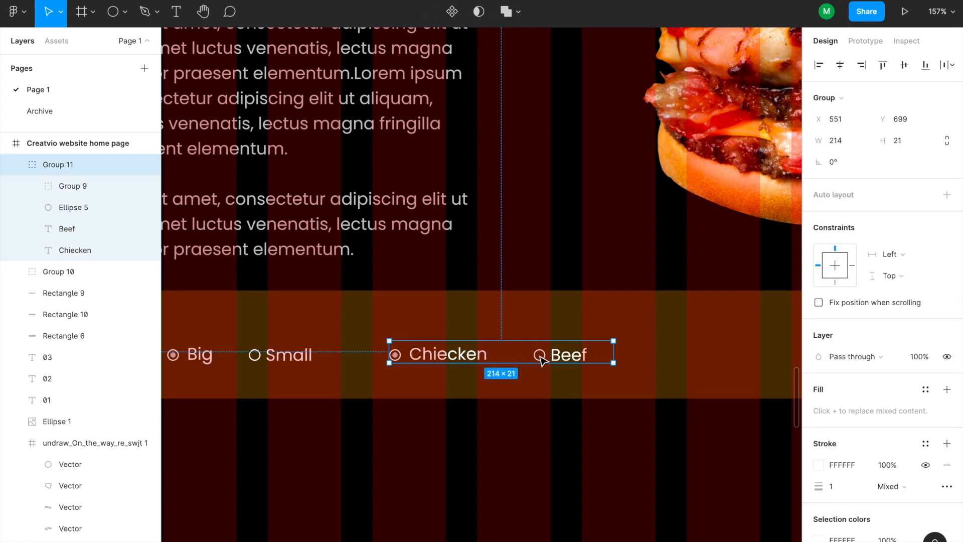
double_click(578, 359)
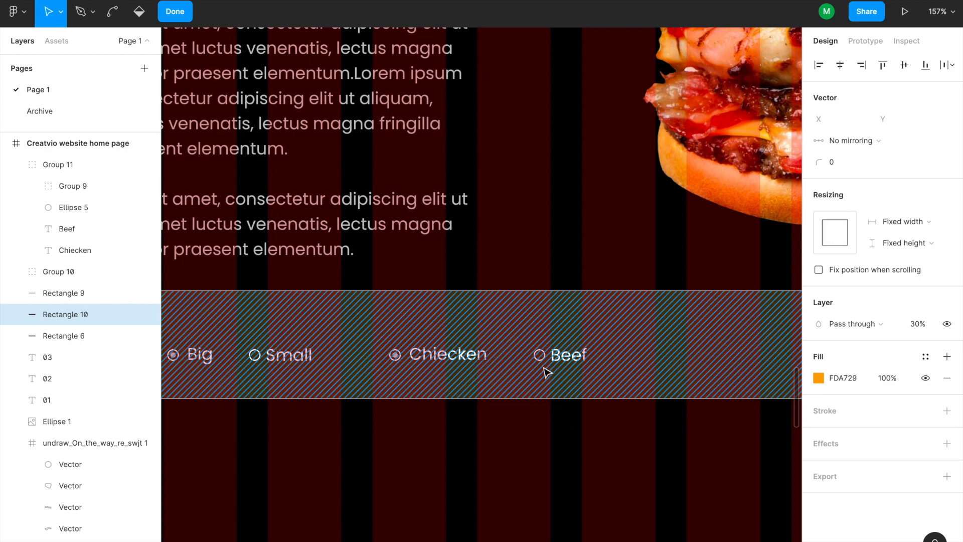
scroll(560, 401, "up", 8)
key("Escape")
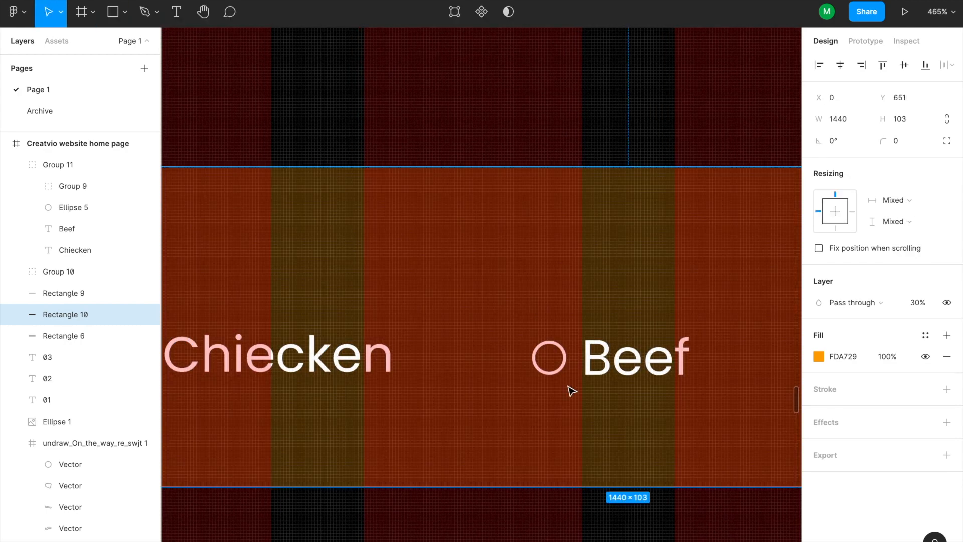
double_click(563, 369)
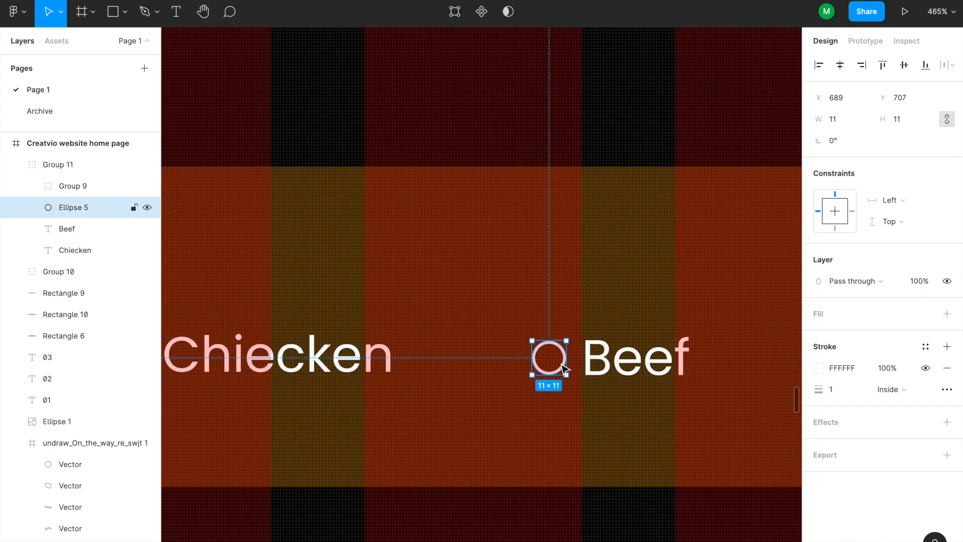
left_click(637, 362, "shift")
left_click_drag(637, 363, 603, 363)
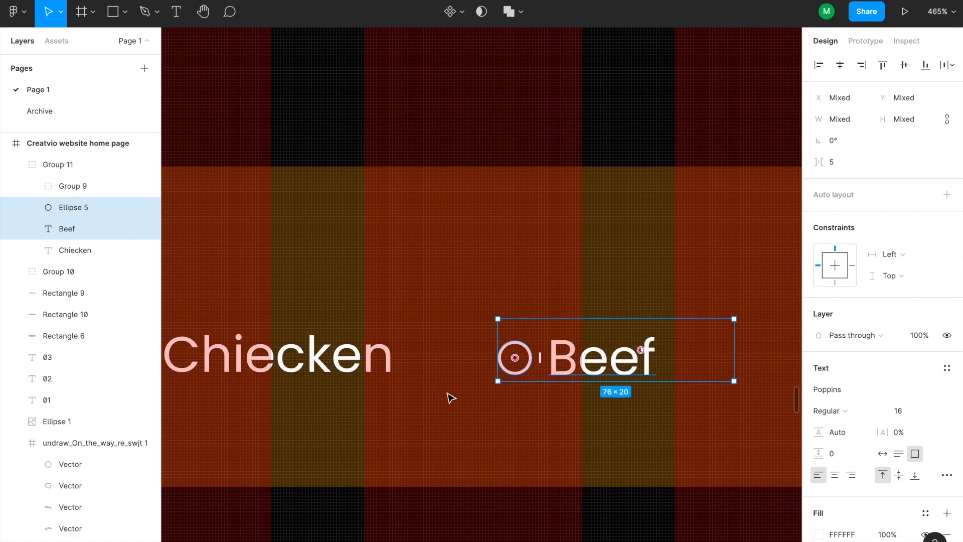
scroll(421, 387, "down", 5)
scroll(361, 374, "left", 8)
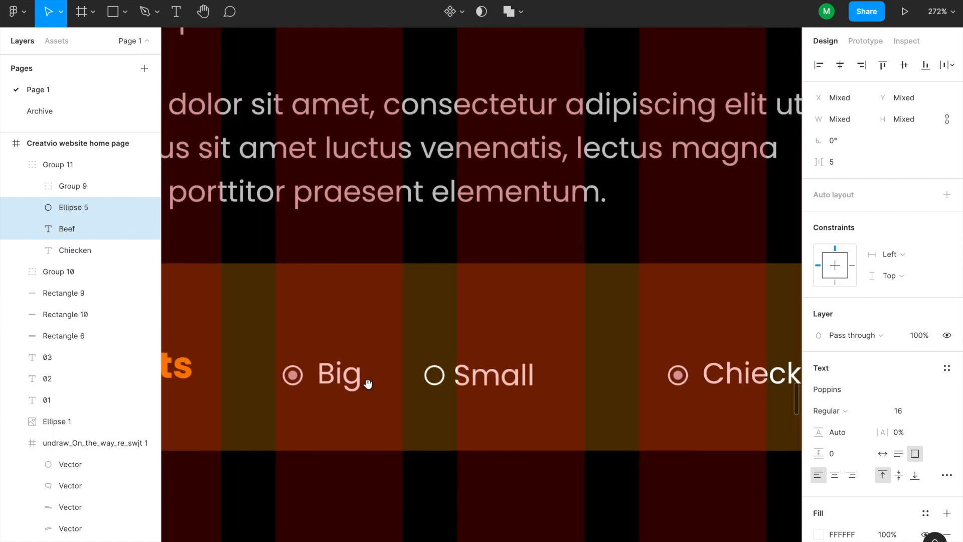
left_click_drag(368, 384, 529, 393)
left_click(499, 394)
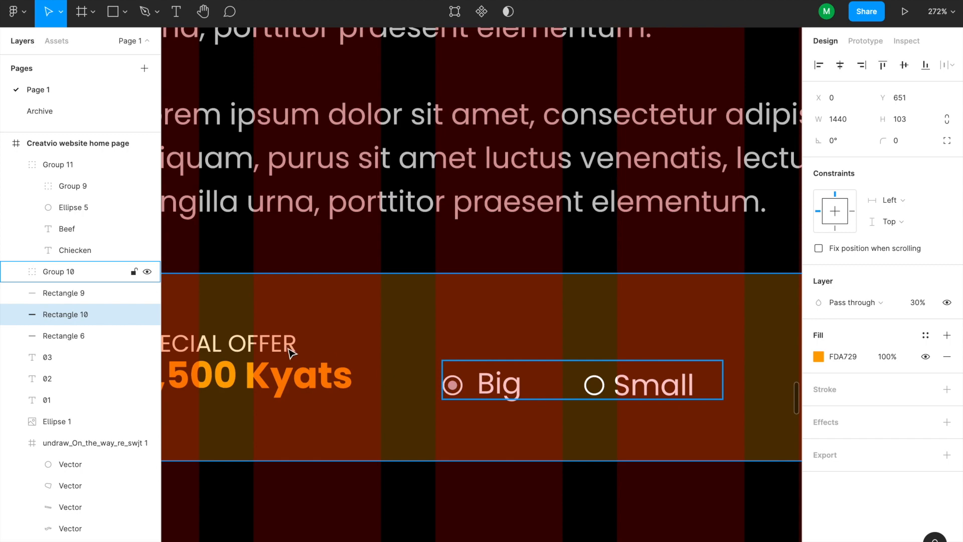
double_click(243, 354)
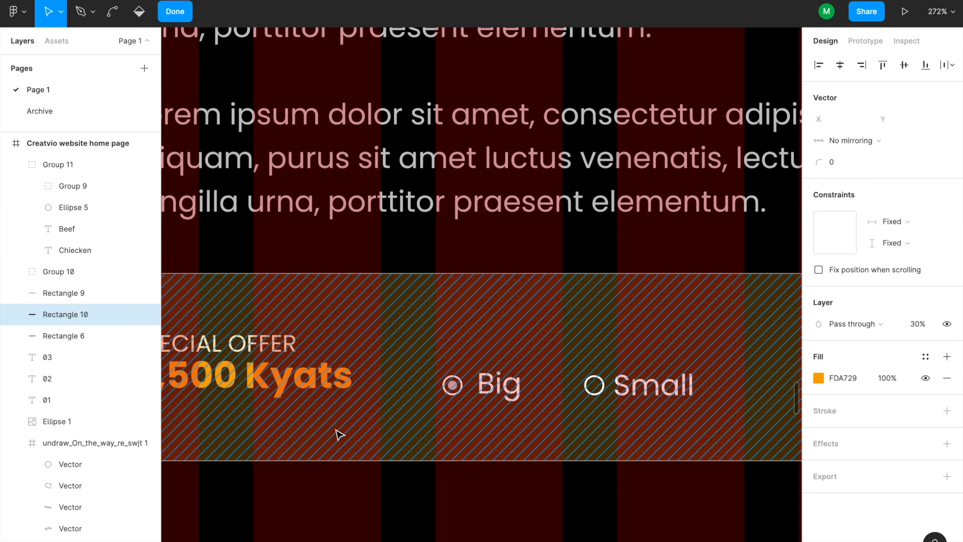
scroll(423, 421, "down", 5)
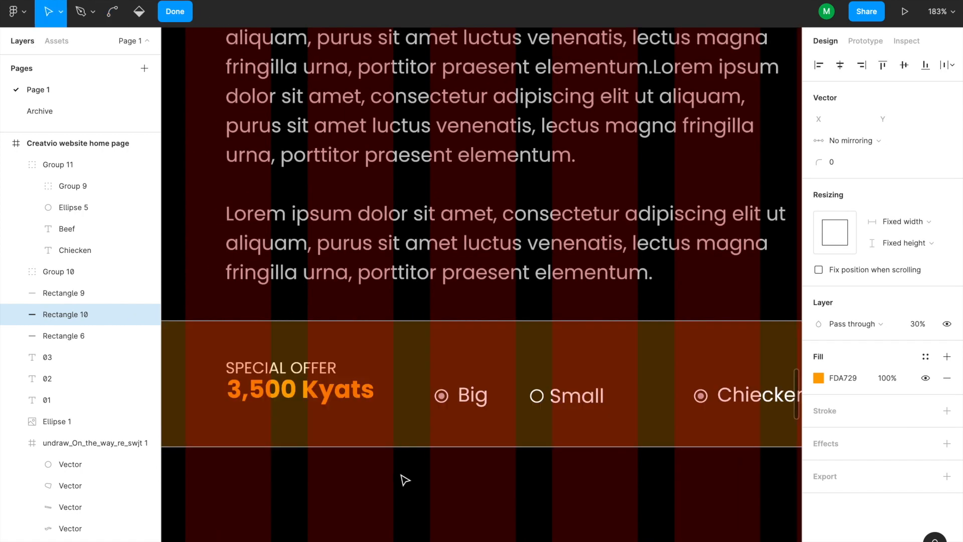
key("ctrl")
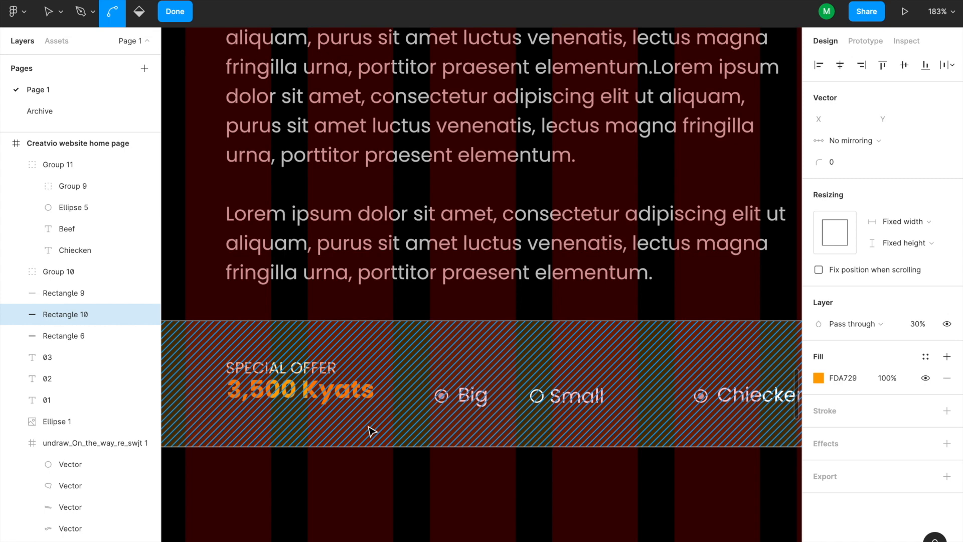
left_click(413, 496)
left_click(402, 444)
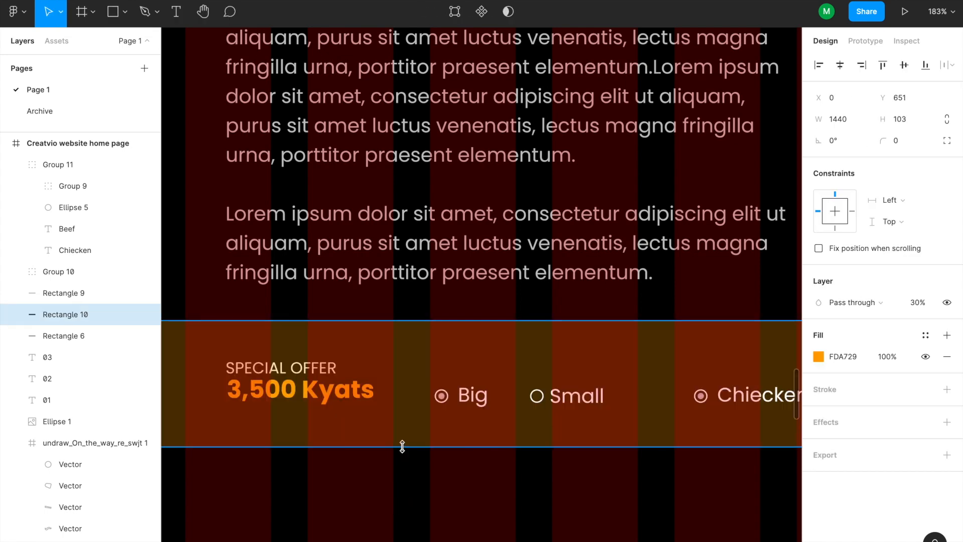
Send the orange order bar rectangle behind all other layers of the product page frame
key("ctrl+bracketleft")
key("ctrl+bracketleft")
key("ctrl+bracketleft")
key("ctrl+bracketleft")
key("ctrl+bracketleft")
key("ctrl+bracketleft")
key("ctrl+bracketleft")
key("ctrl+bracketleft")
key("ctrl+bracketleft")
key("ctrl+bracketleft")
key("ctrl+bracketleft")
key("ctrl+bracketleft")
key("ctrl+bracketleft")
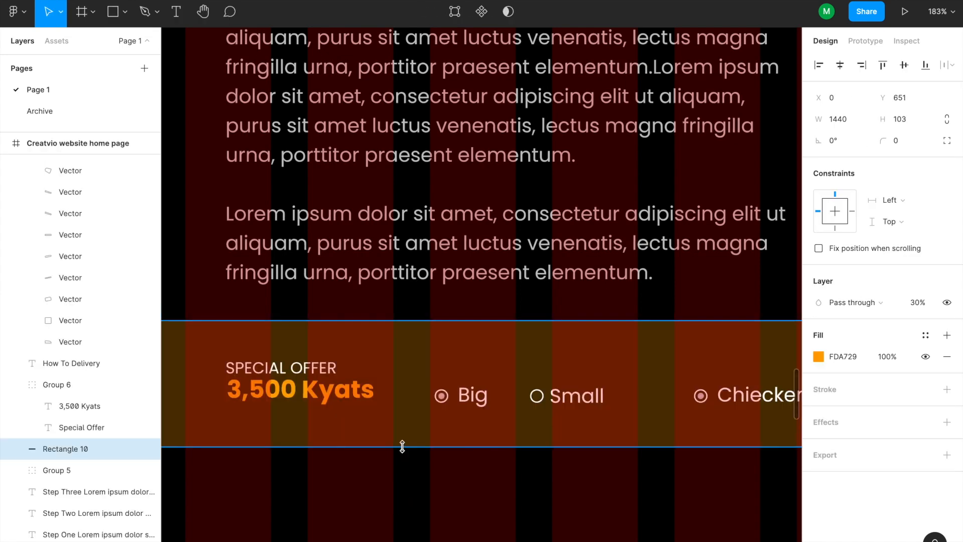
key("ctrl+bracketleft")
key("ctrl+bracketleft")
key("ctrl+bracketleft")
key("ctrl+bracketleft")
key("ctrl+bracketleft")
key("ctrl+bracketleft")
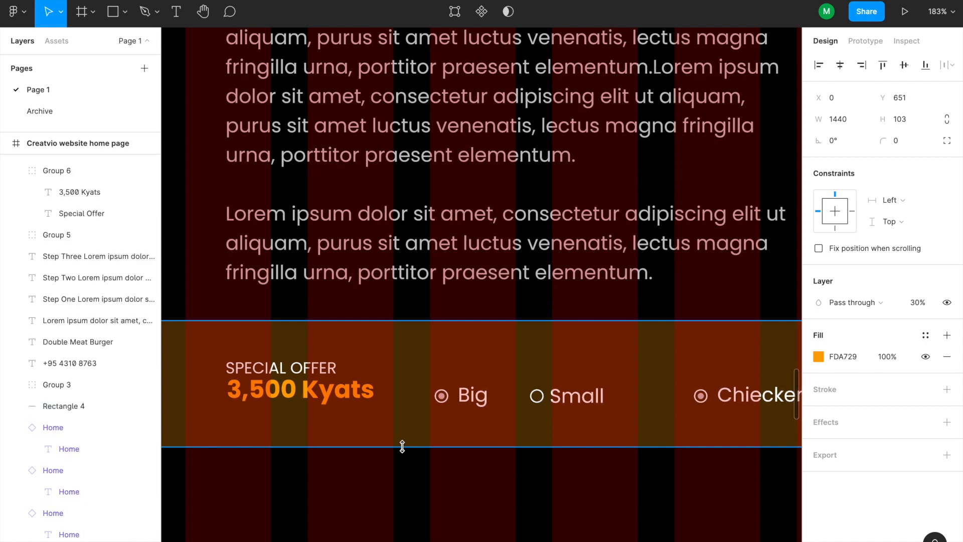
left_click(405, 474)
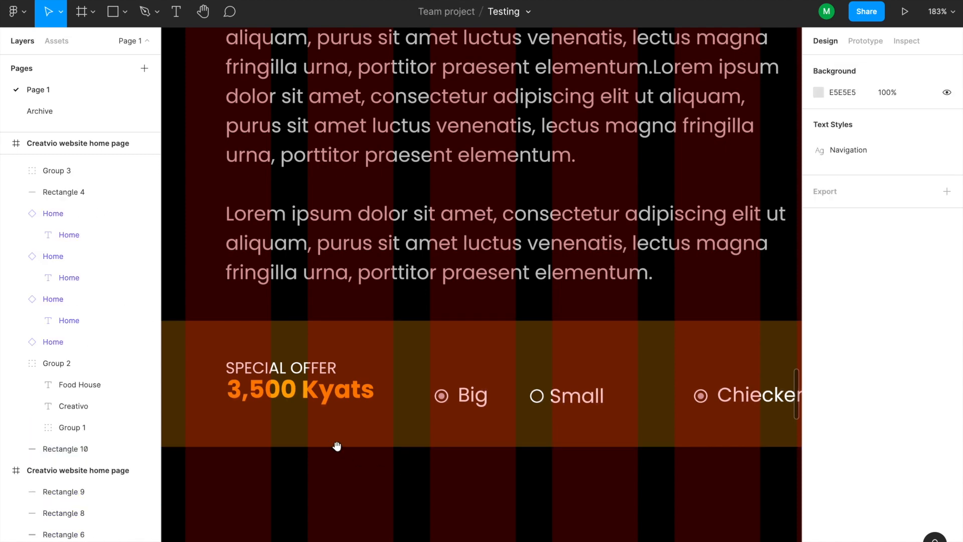
Place a copy of the Special Offer label above the Big option and replace its text with "size"
scroll(336, 444, "left", 3)
left_click(382, 385)
double_click(376, 383)
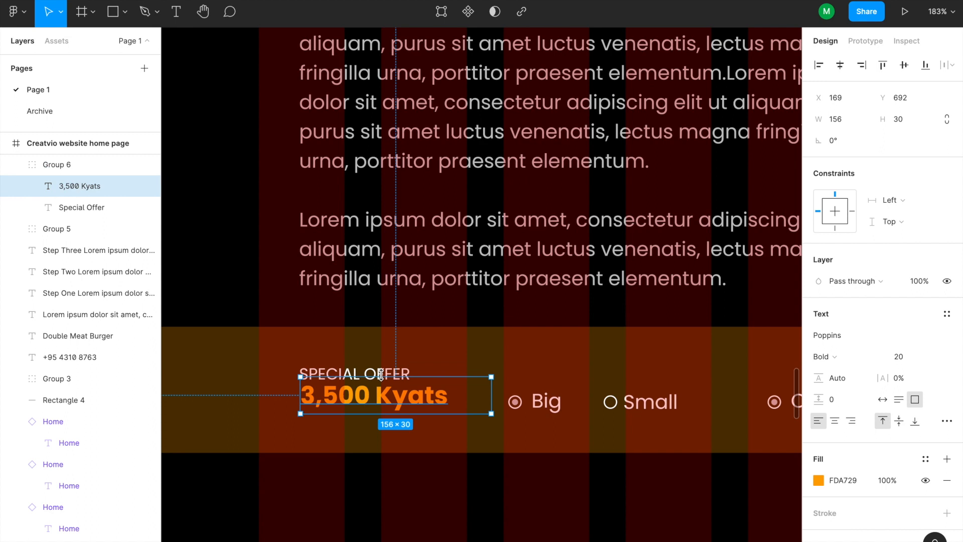
left_click(389, 373)
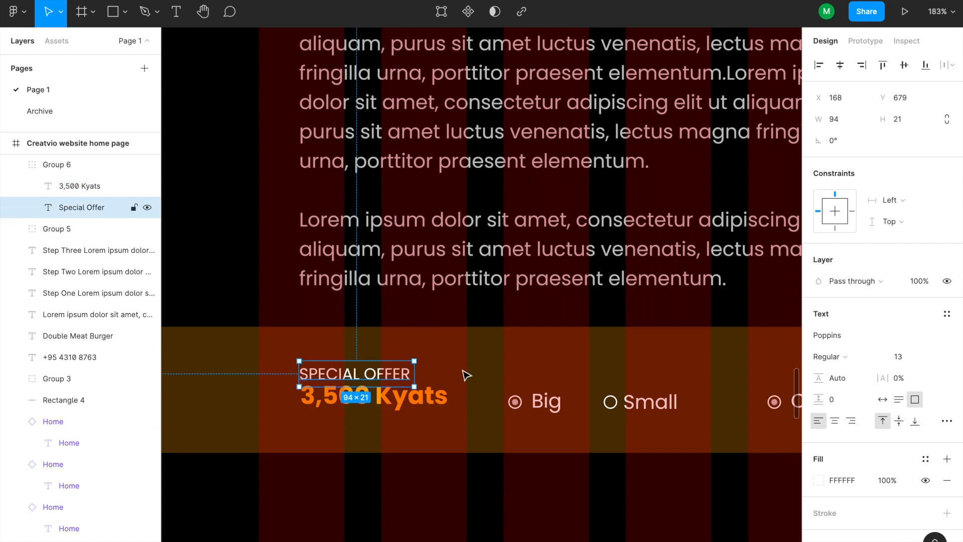
left_click_drag(431, 375, 592, 381)
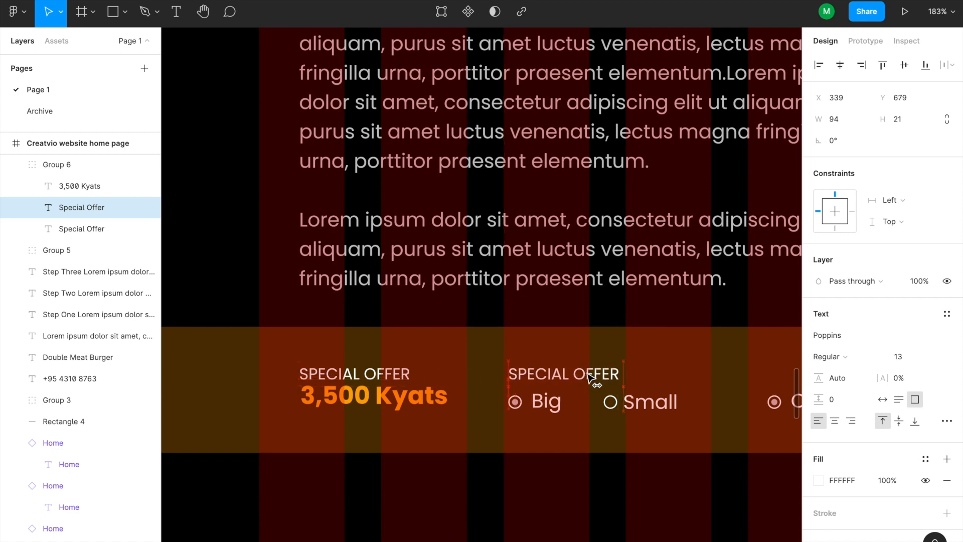
double_click(585, 373)
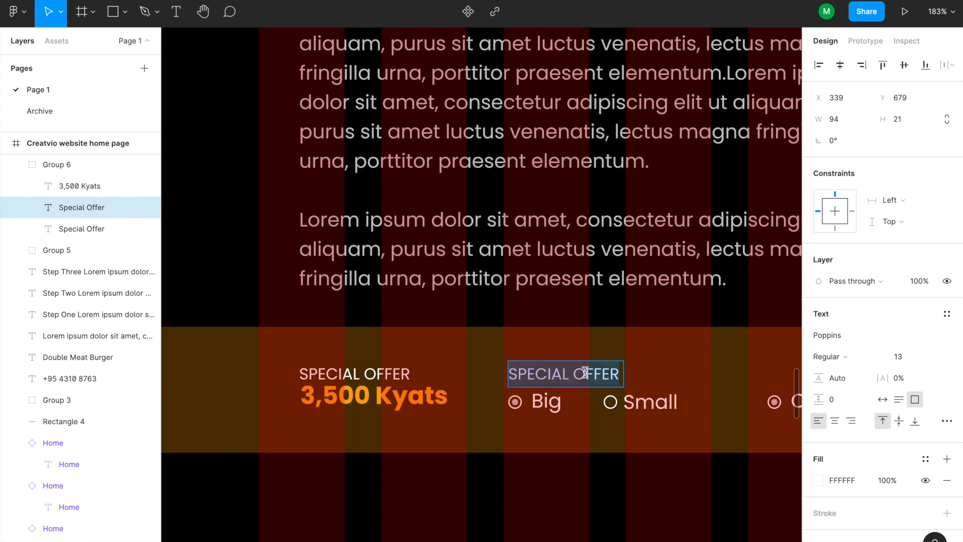
type("size")
key("Escape")
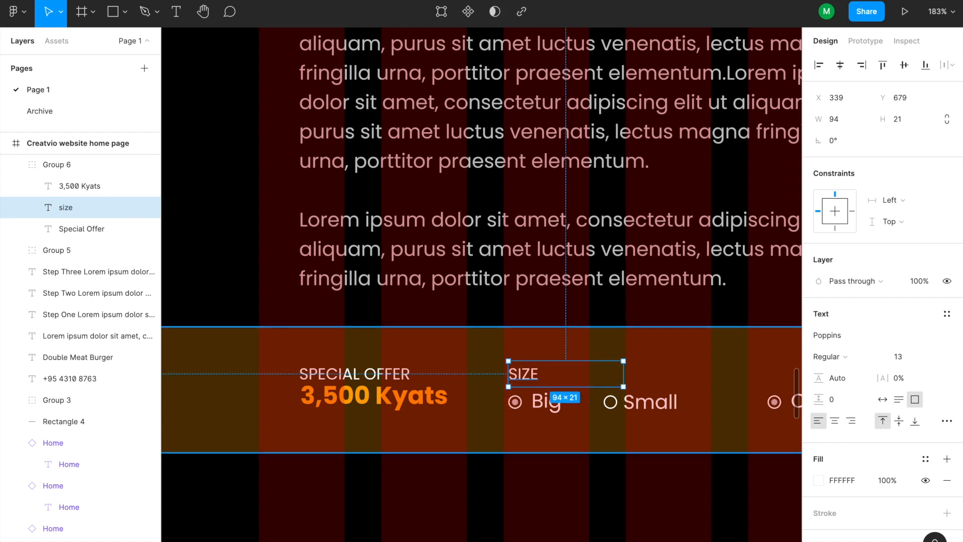
Place a copy of the size label above the Chiecken option and replace its text with "Meat"
left_click_drag(559, 420, 425, 415)
left_click_drag(359, 380, 613, 377)
double_click(609, 371)
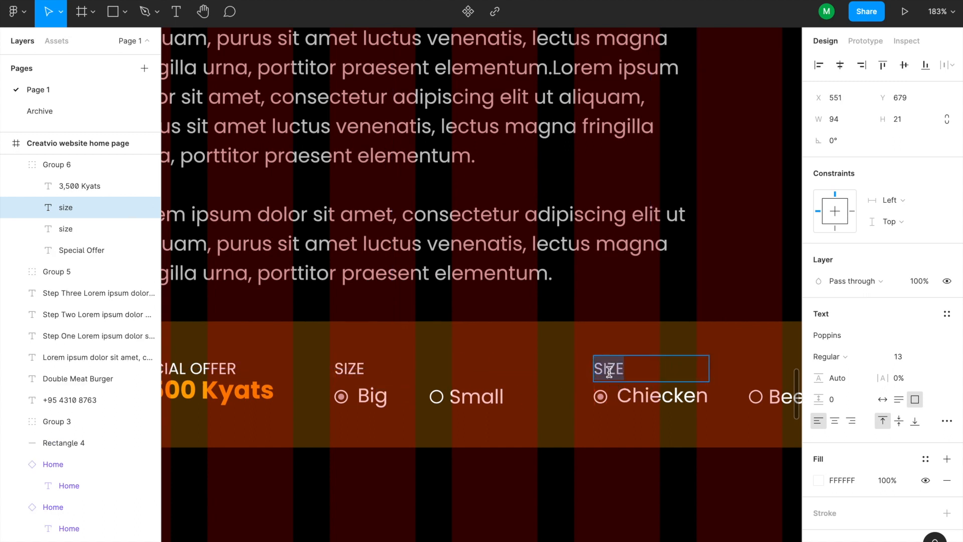
type("Mea")
key("Escape")
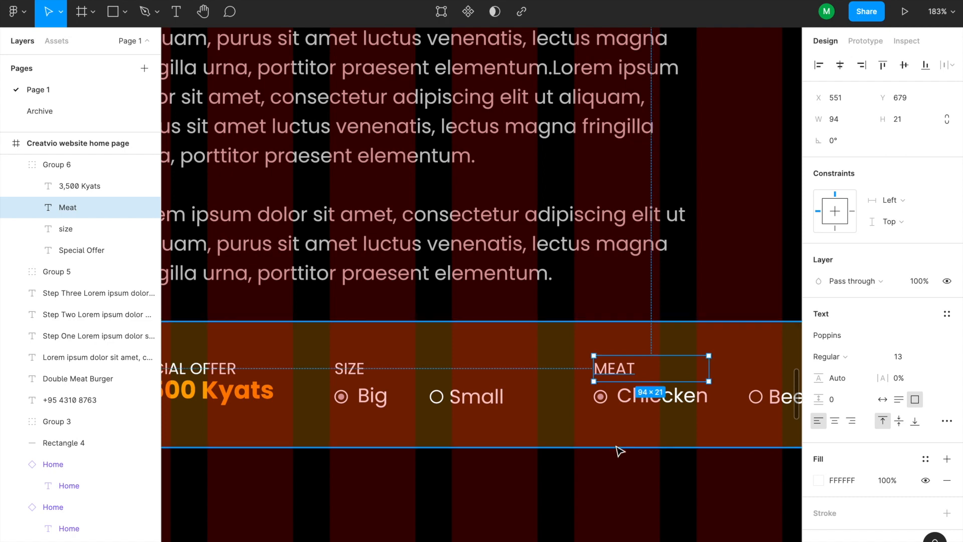
Cut the size and Meat labels out of the price group and paste them back as separate text layers
scroll(616, 450, "down", 5)
left_click_drag(681, 481, 535, 467)
key("Escape")
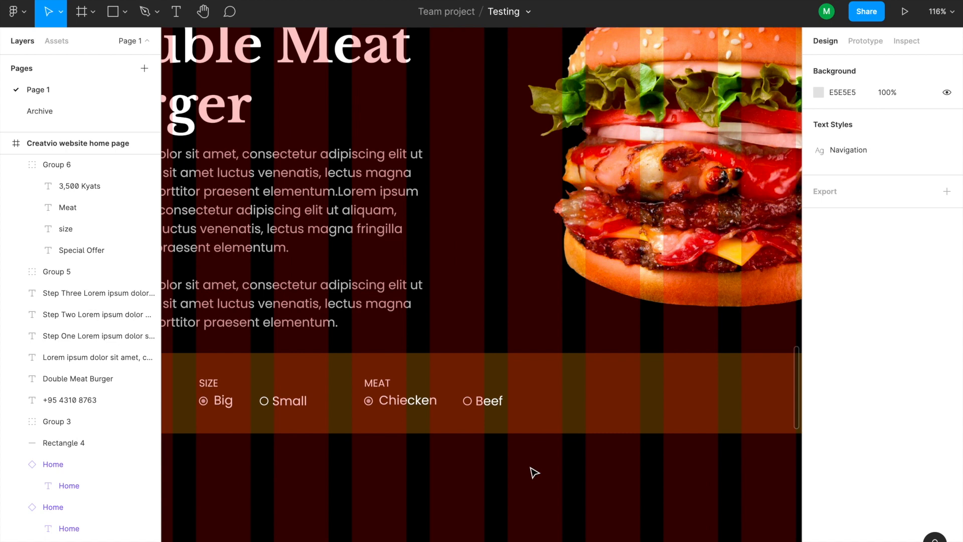
left_click(386, 391)
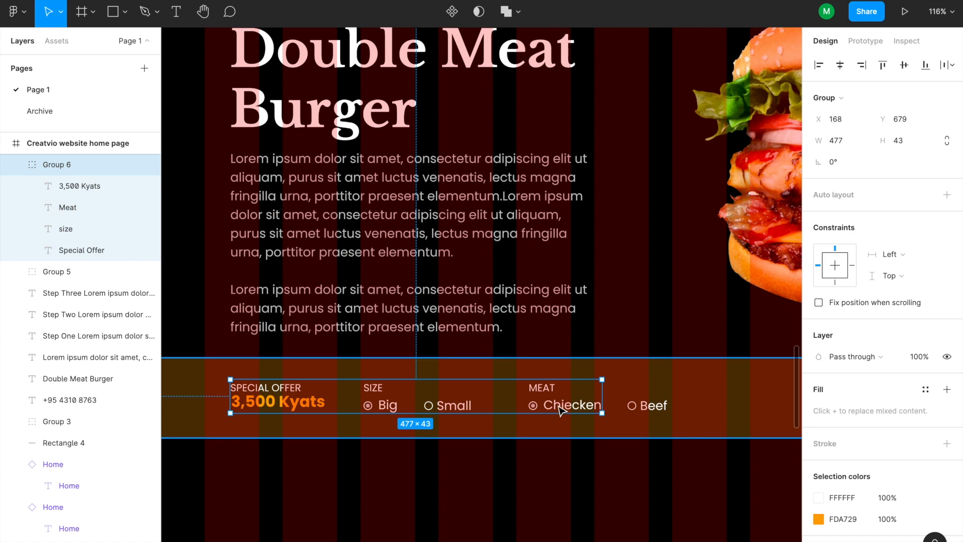
left_click(372, 394)
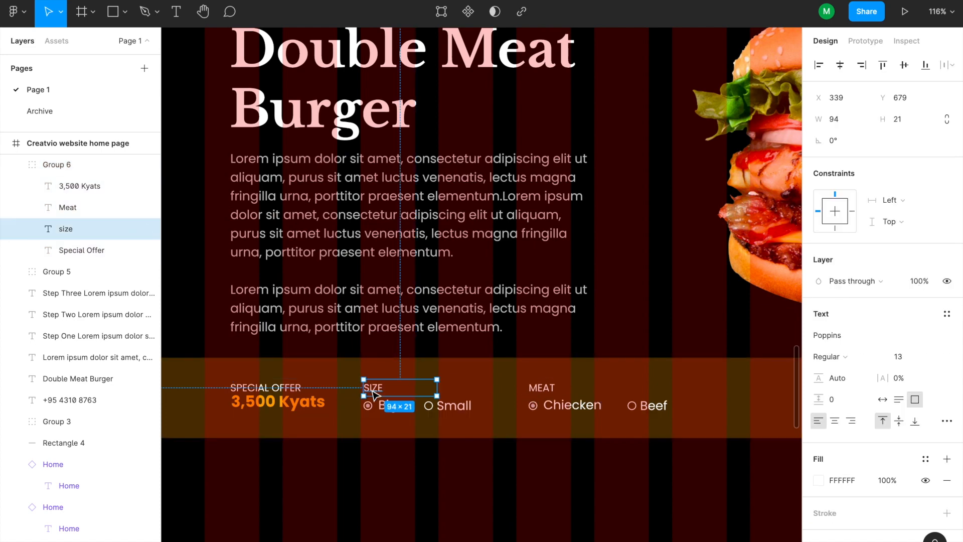
left_click(554, 400, "shift")
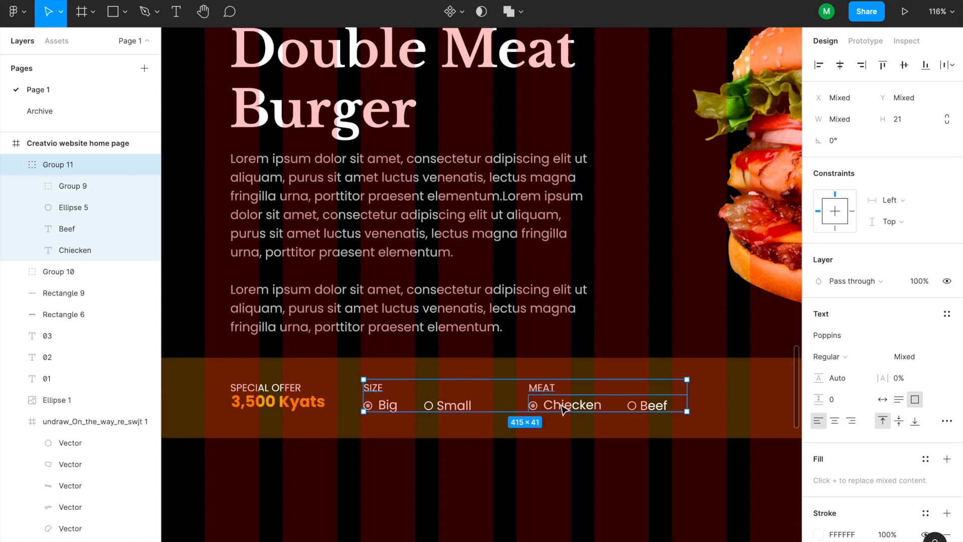
left_click(585, 406, "shift")
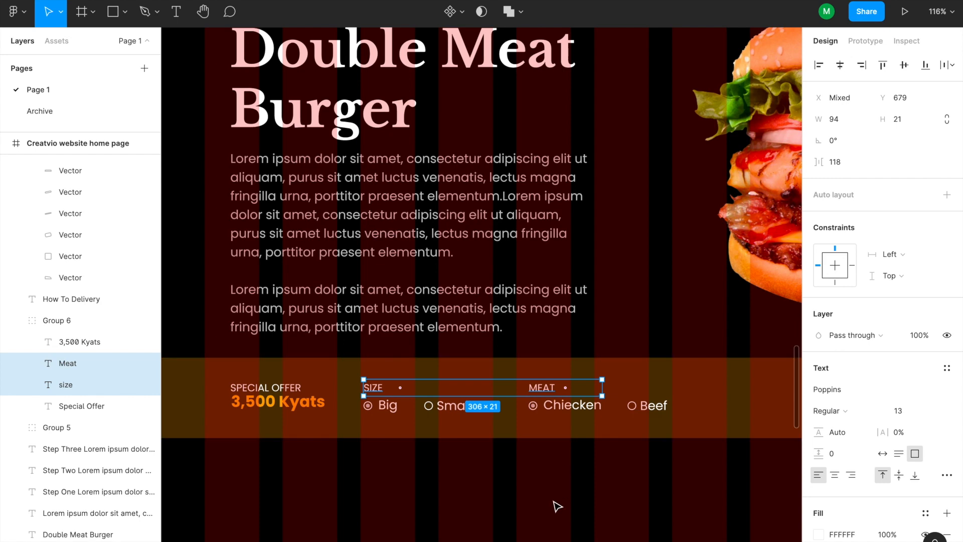
key("Delete")
key("ctrl+v")
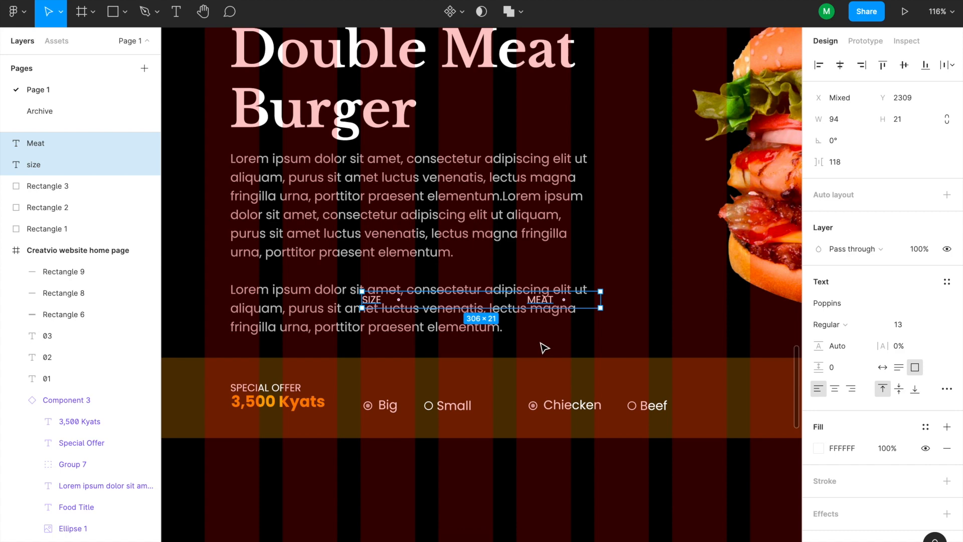
Move the pasted size and Meat labels down to Y 2421, just above their options in the order bar
key("Up")
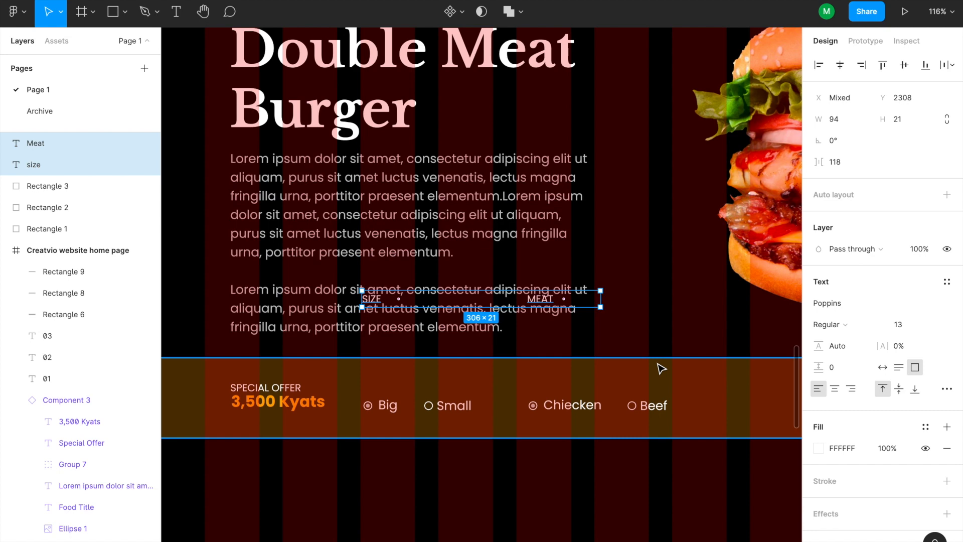
key("shift+Down")
key("shift+Down")
key("shift+Down")
key("shift+Down")
key("shift+Down")
key("shift+Down")
key("shift+Down")
key("shift+Down")
key("shift+Down")
key("shift+Down")
key("shift+Down")
key("shift+Down")
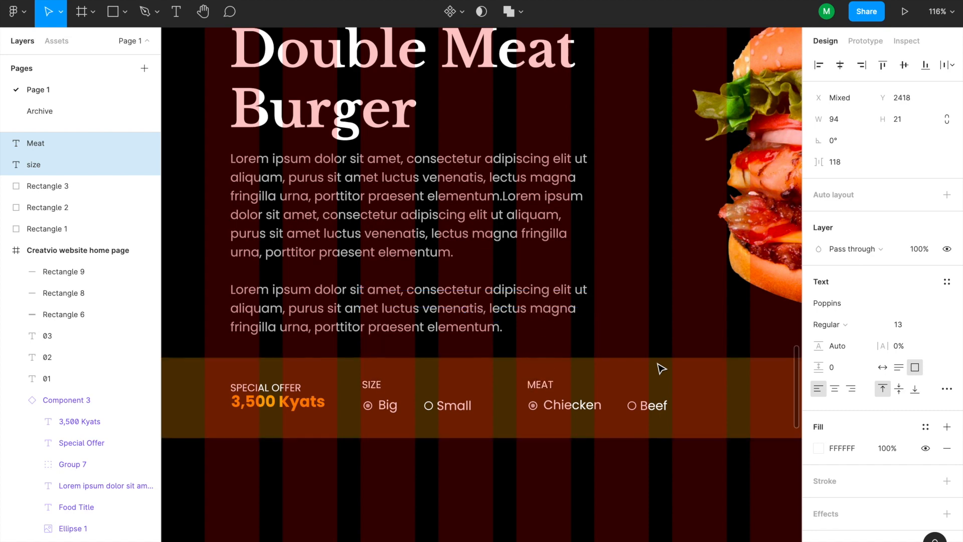
key("Up")
key("Up")
key("Up")
key("Up")
key("Up")
key("Up")
left_click(604, 480)
Duplicate the Meat label to the right of the Beef option at about X 1276 and replace its text with "Select"
left_click_drag(605, 483, 498, 483)
left_click(419, 394)
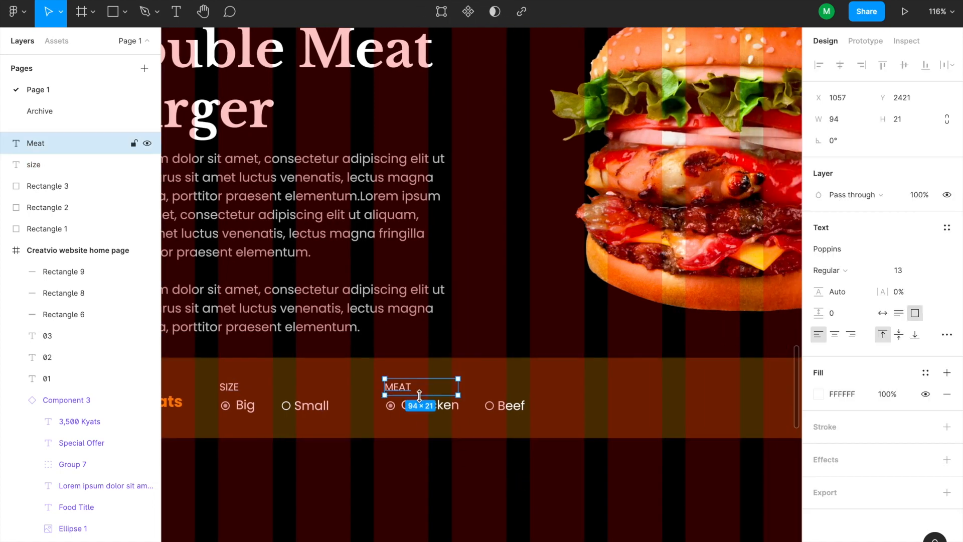
left_click_drag(405, 391, 573, 388, "alt")
left_click(568, 485)
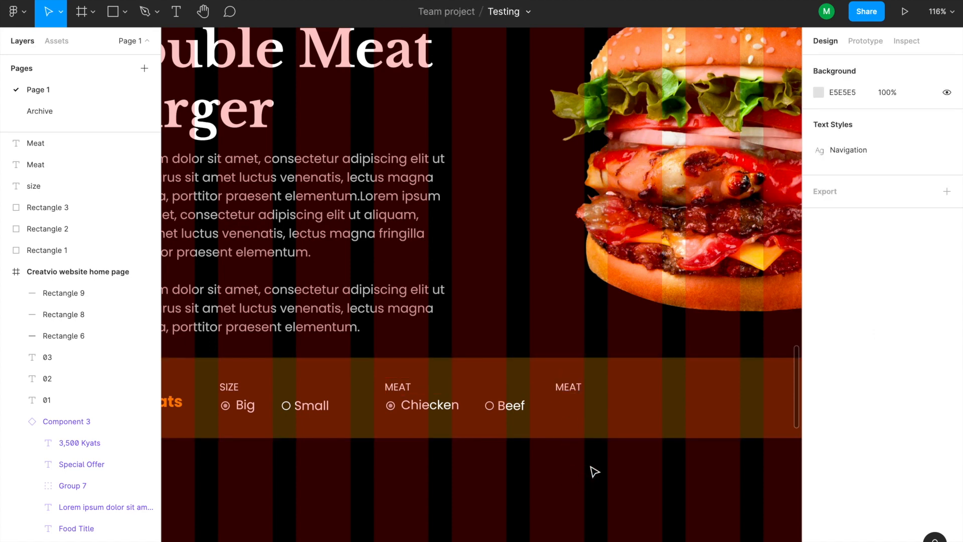
left_click_drag(620, 468, 533, 469)
scroll(542, 415, "up", 3)
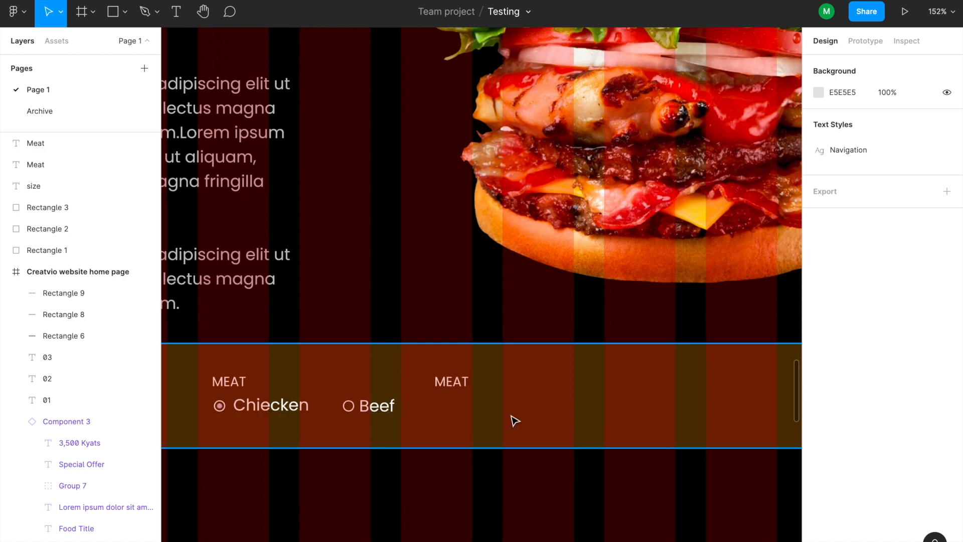
scroll(515, 421, "up", 1)
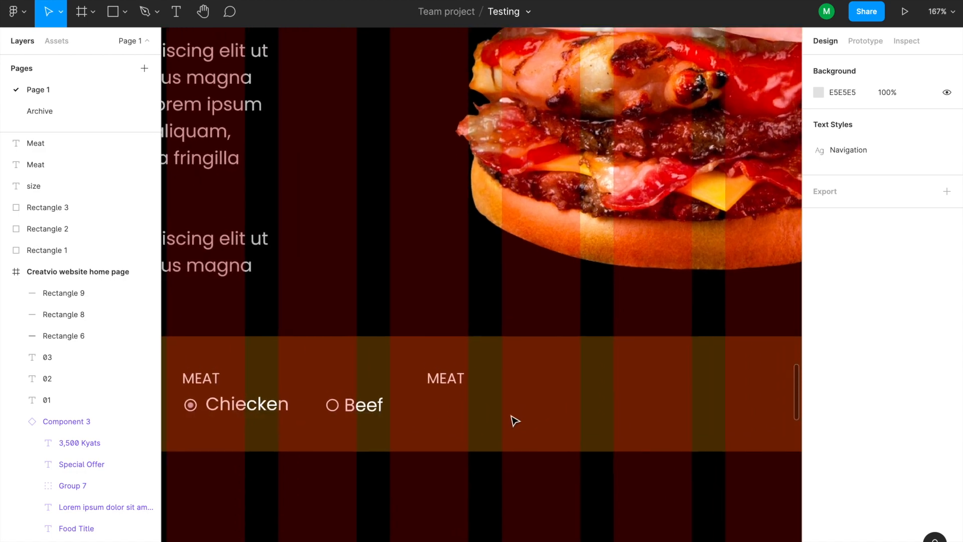
double_click(444, 377)
type("Se")
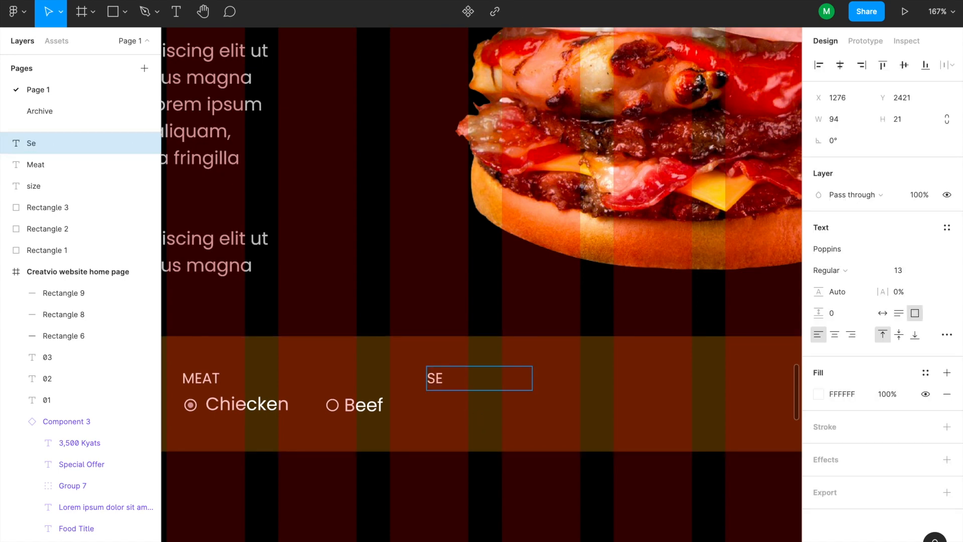
key("Escape")
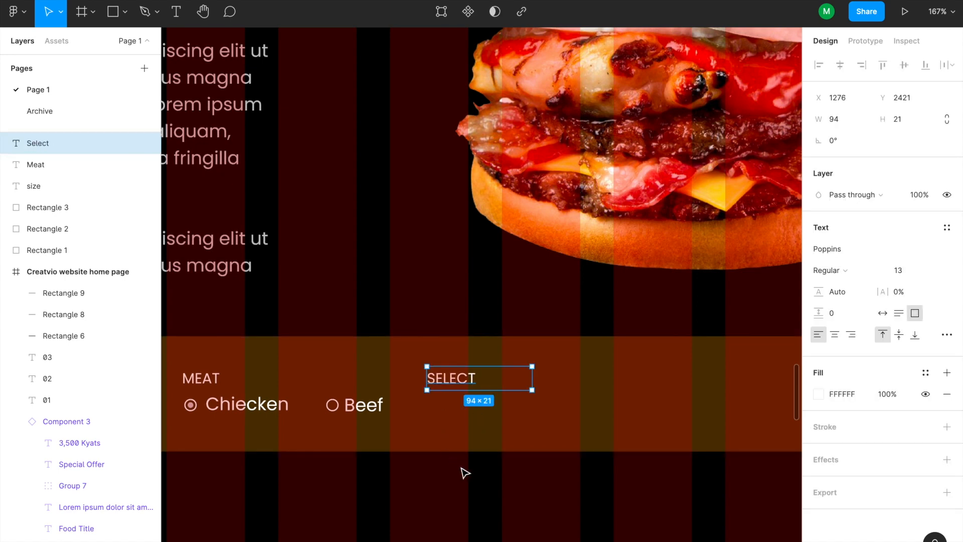
key("Escape")
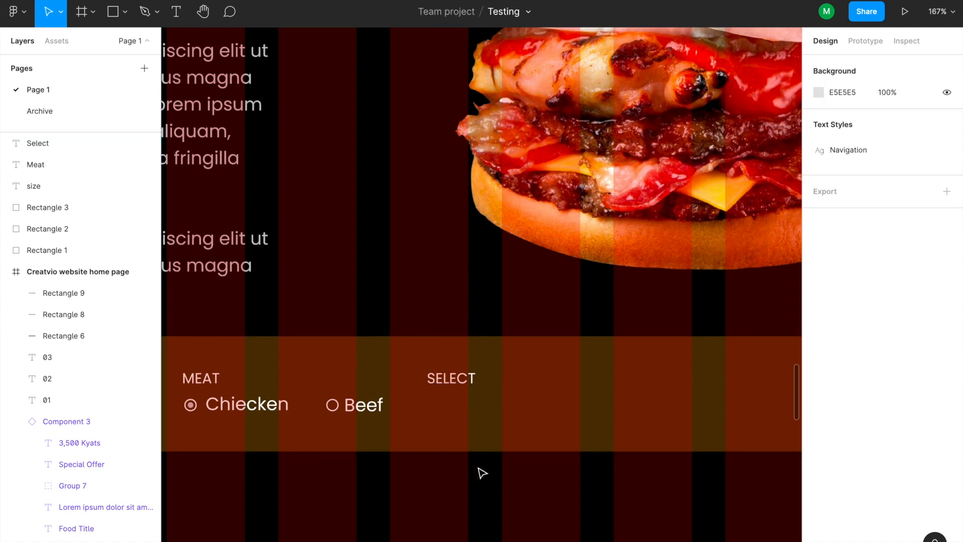
Copy the Beef label, place the copy below the Select label and replace its text with "-"
left_click(377, 411)
double_click(376, 410)
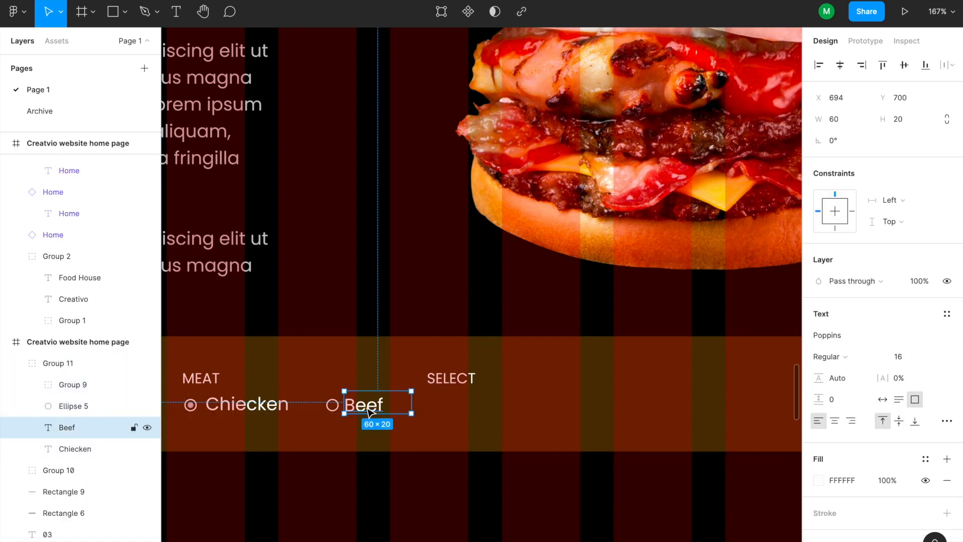
key("ctrl+c")
left_click(458, 492)
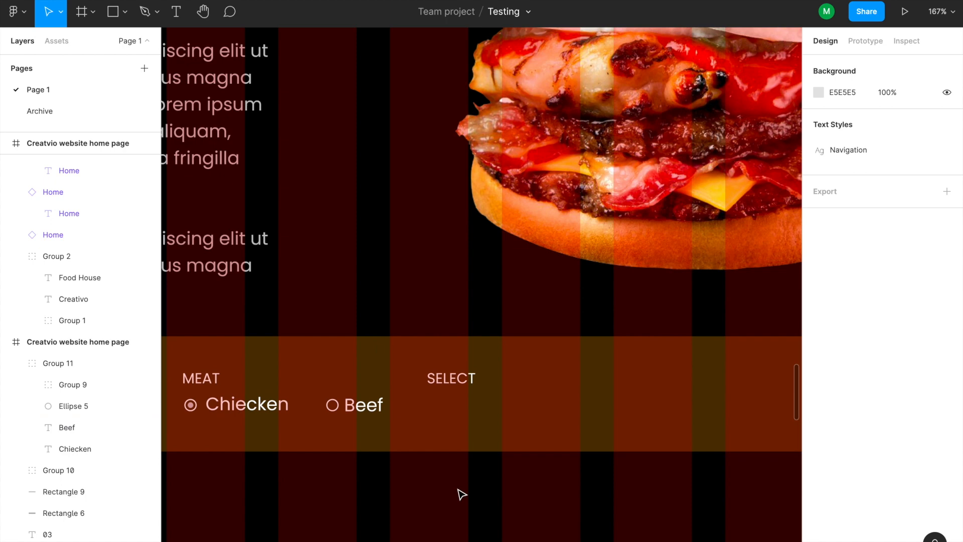
key("ctrl+v")
left_click_drag(376, 412, 461, 410)
double_click(457, 409)
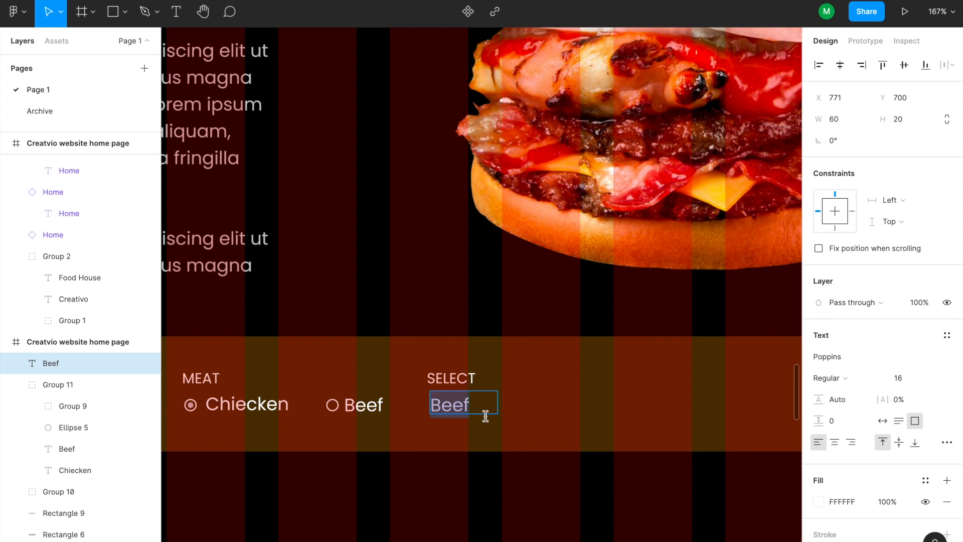
type("-")
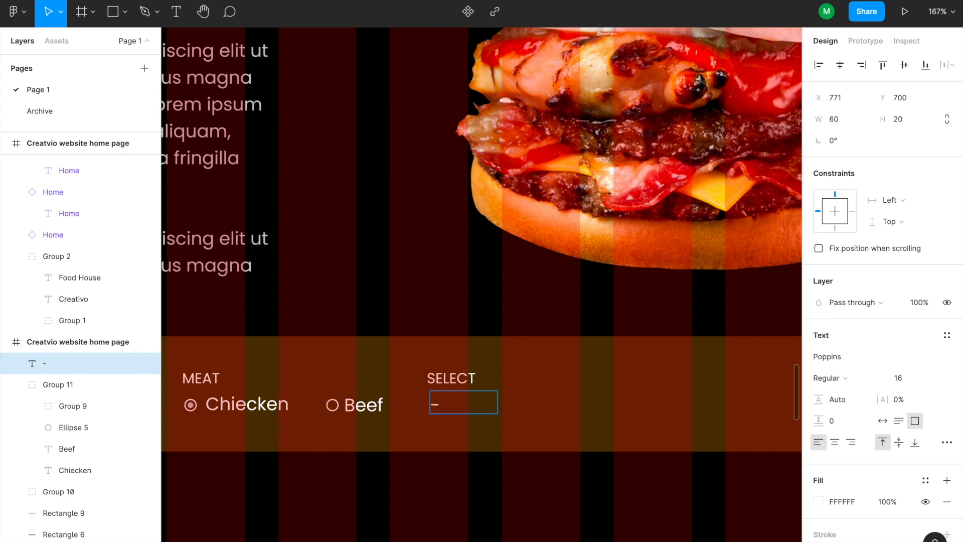
key("Escape")
Narrow the "-" text box to 18 px, duplicate it to the right at X 806 and change the copy to "1"
left_click_drag(499, 402, 480, 411)
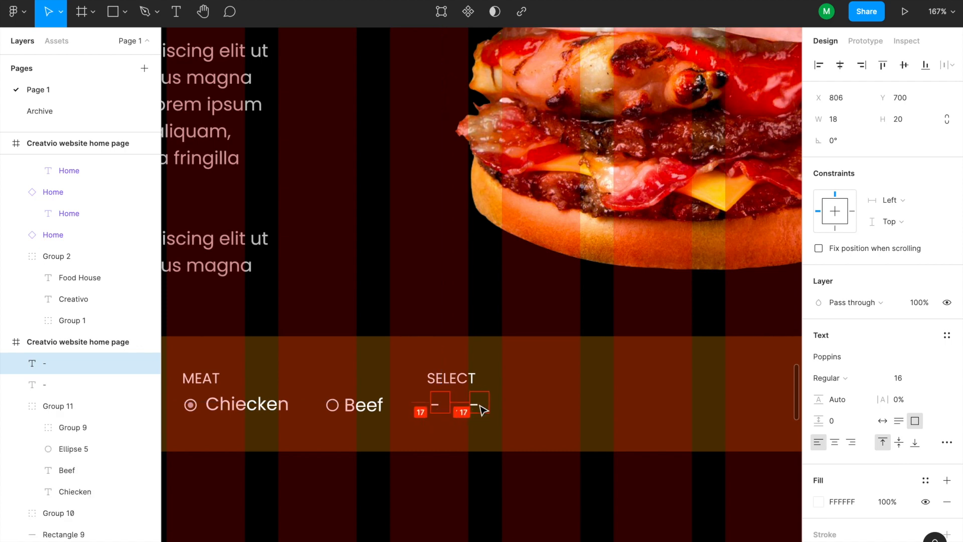
double_click(482, 405)
type("1")
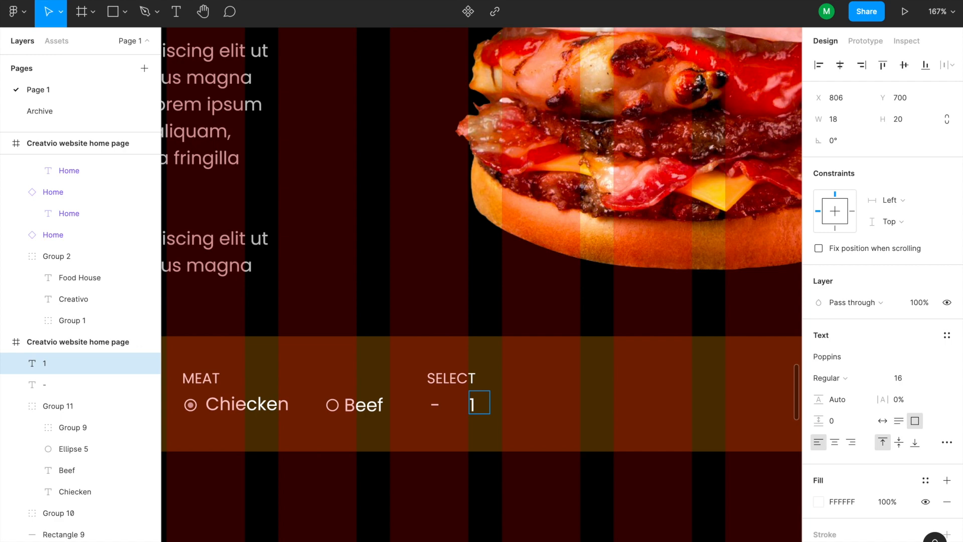
key("Escape")
left_click(489, 481)
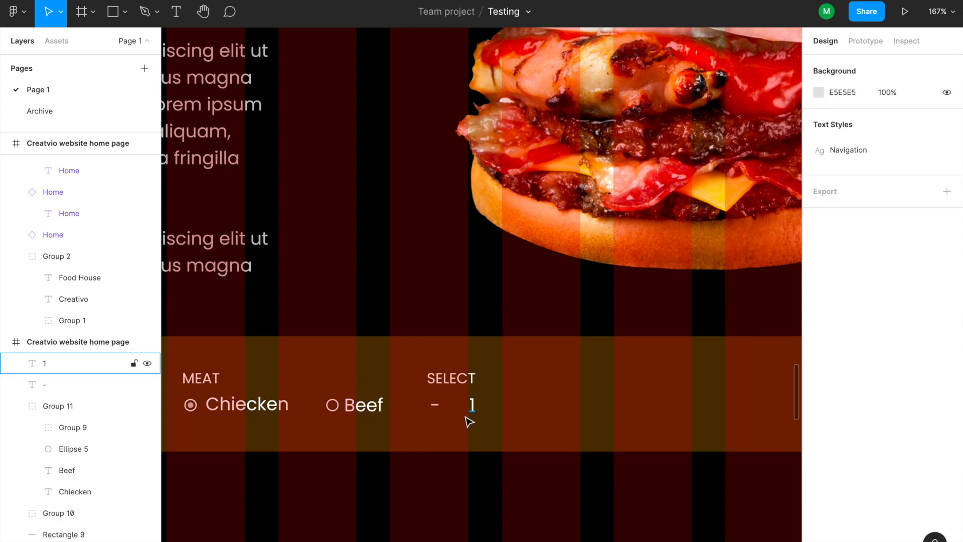
Duplicate the "-" text to the right of the "1" at X 835 and change the copy to "+"
left_click(439, 410)
left_click_drag(441, 412, 514, 410)
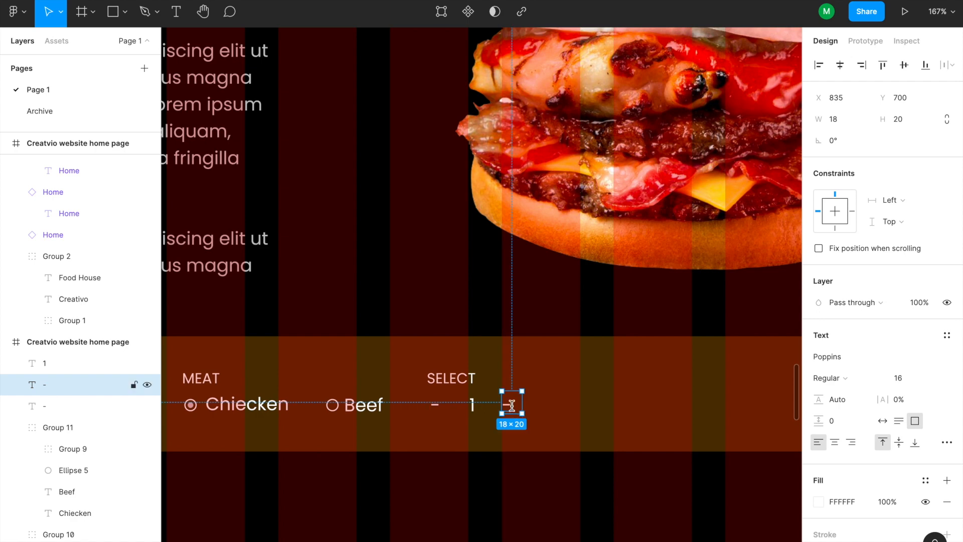
double_click(512, 409)
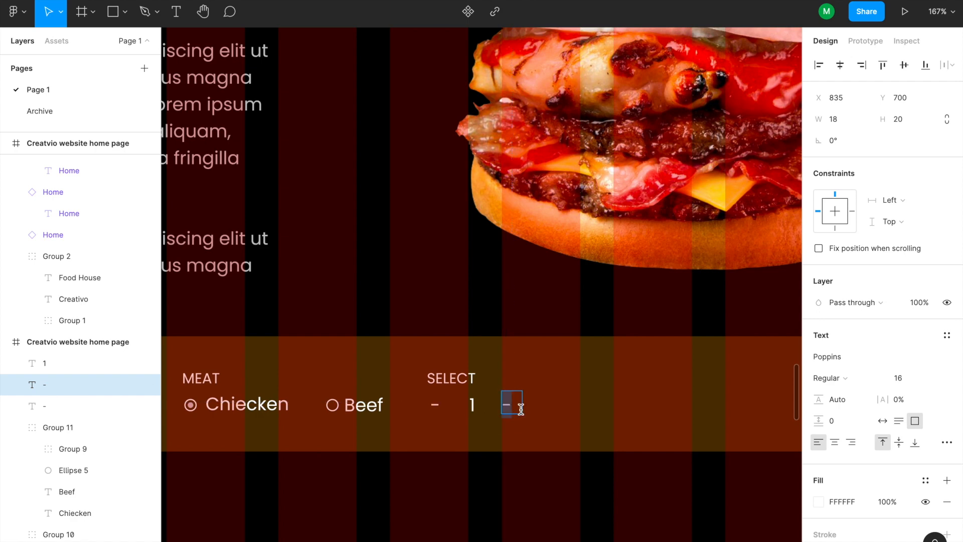
type("+")
key("Escape")
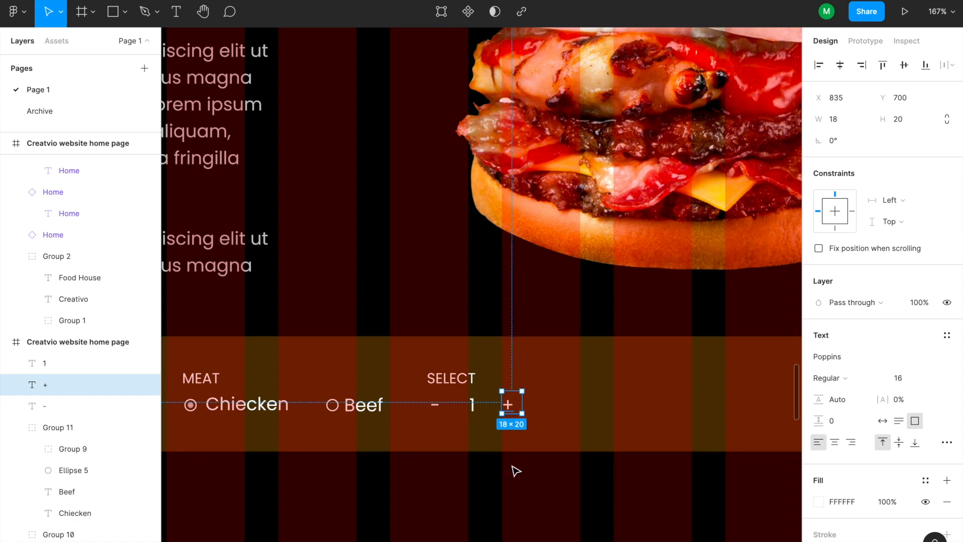
Draw a rectangle about 49 × 25 px around the quantity "1" in the order bar and remove its fill
left_click(515, 471)
scroll(477, 422, "up", 5)
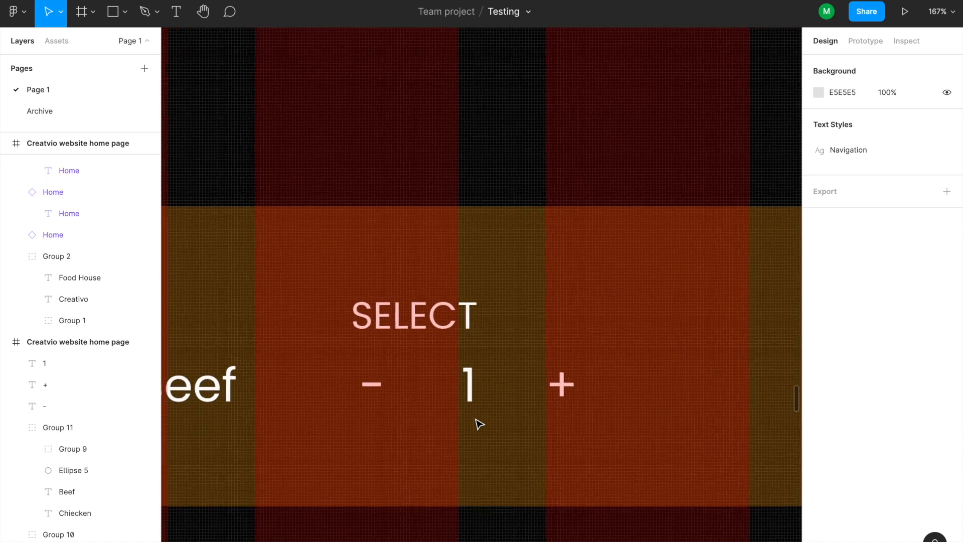
left_click(113, 12)
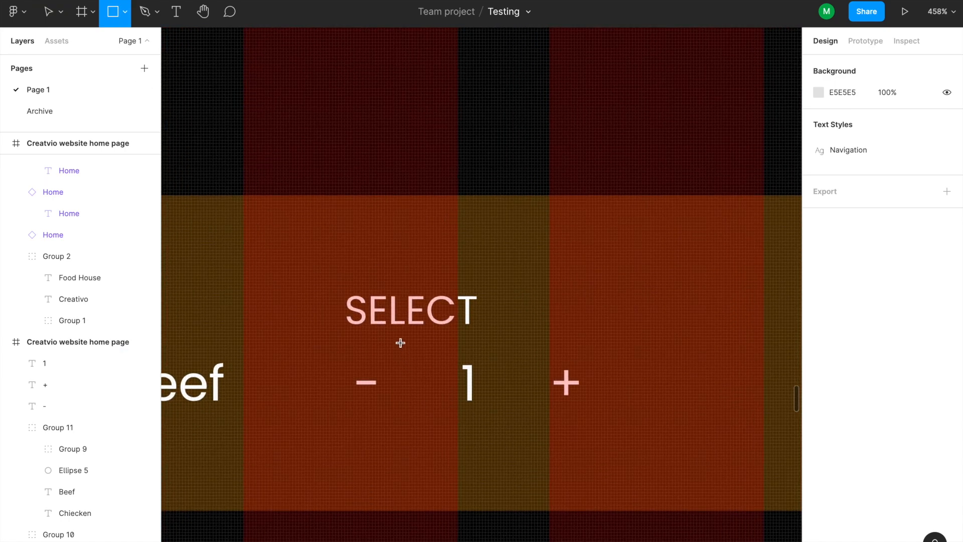
left_click_drag(399, 342, 549, 418)
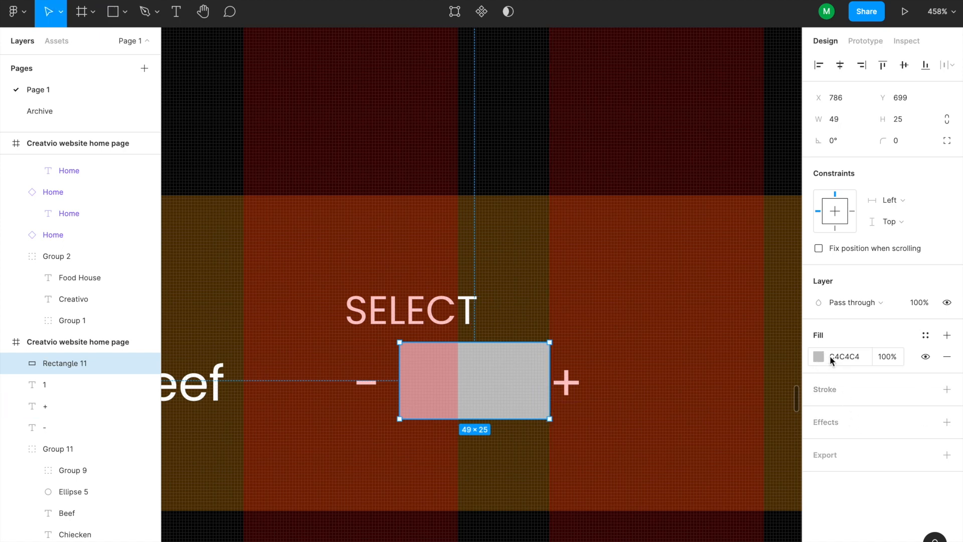
left_click(947, 356)
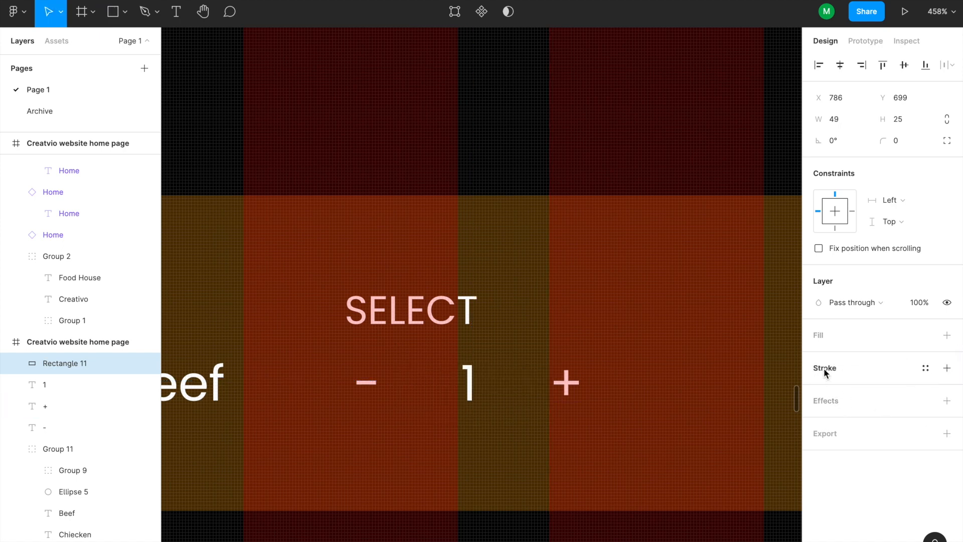
Give the quantity rectangle an outline in white, FFFFFF
left_click(823, 368)
left_click(818, 389)
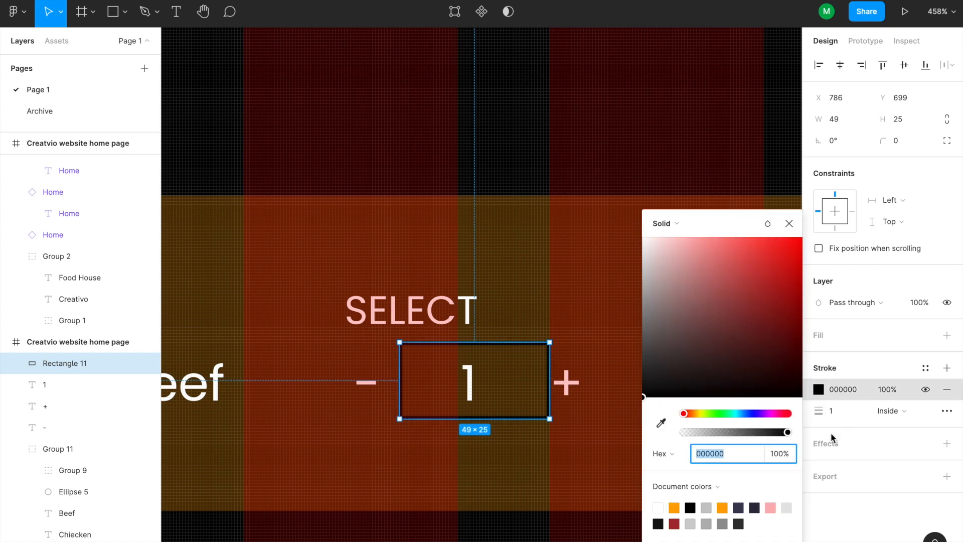
type("ffffff")
key("Return")
left_click(469, 423)
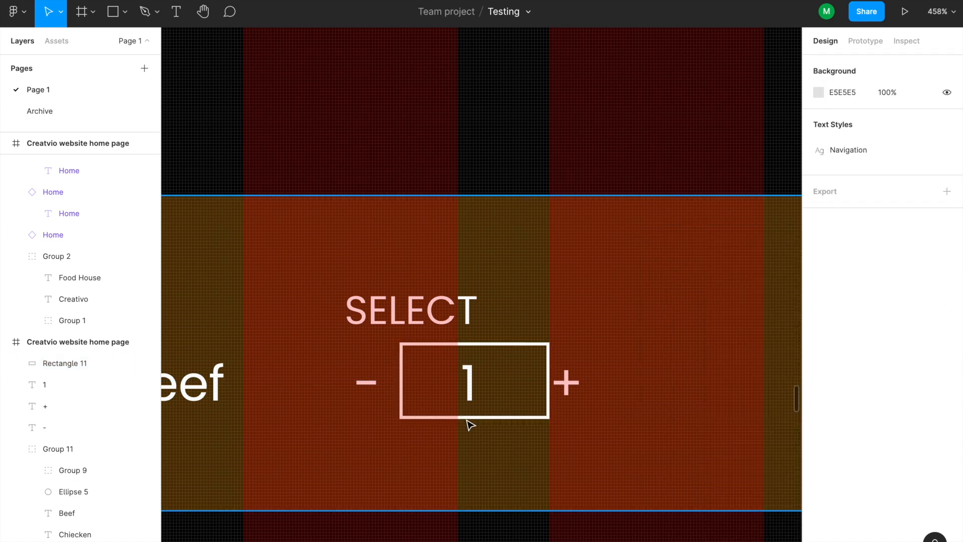
Centre the "1" text horizontally and vertically and resize its text box to 49 × 23 px at X 786 to match the quantity rectangle
left_click(472, 385)
key("Right")
key("Right")
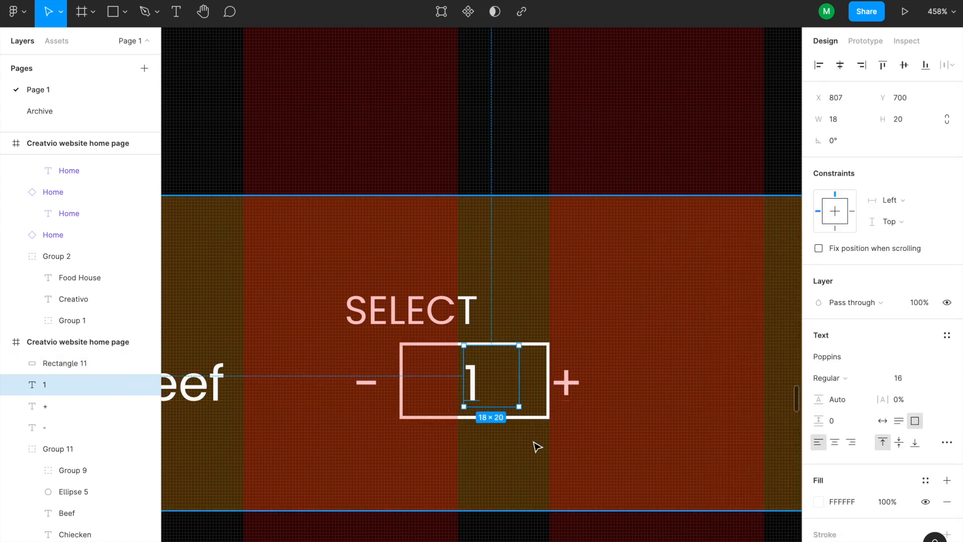
left_click(835, 441)
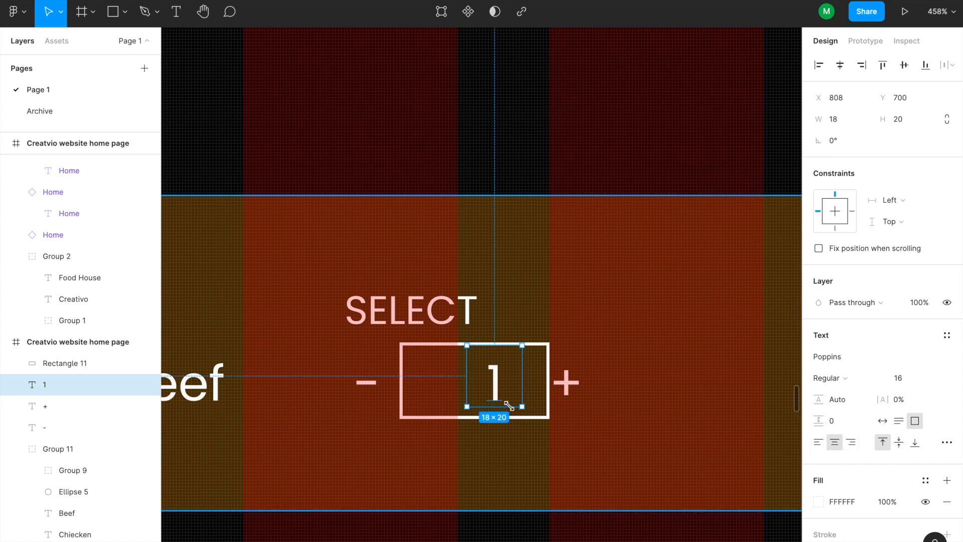
left_click_drag(467, 377, 399, 376)
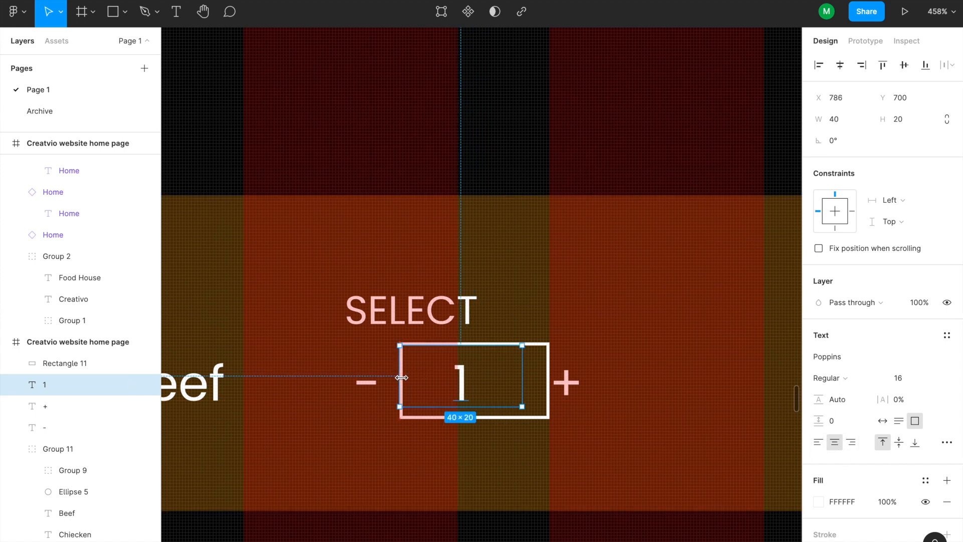
left_click_drag(522, 406, 549, 416)
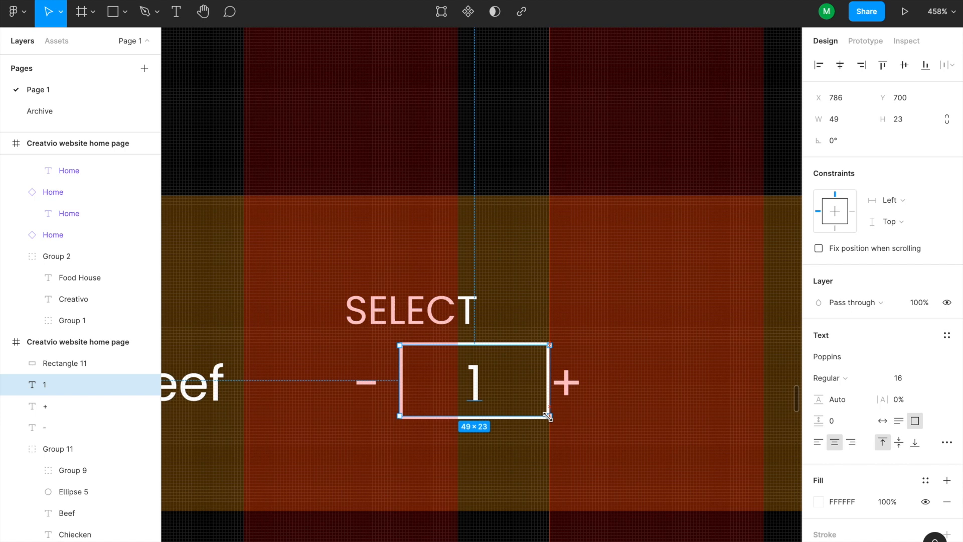
left_click(900, 442)
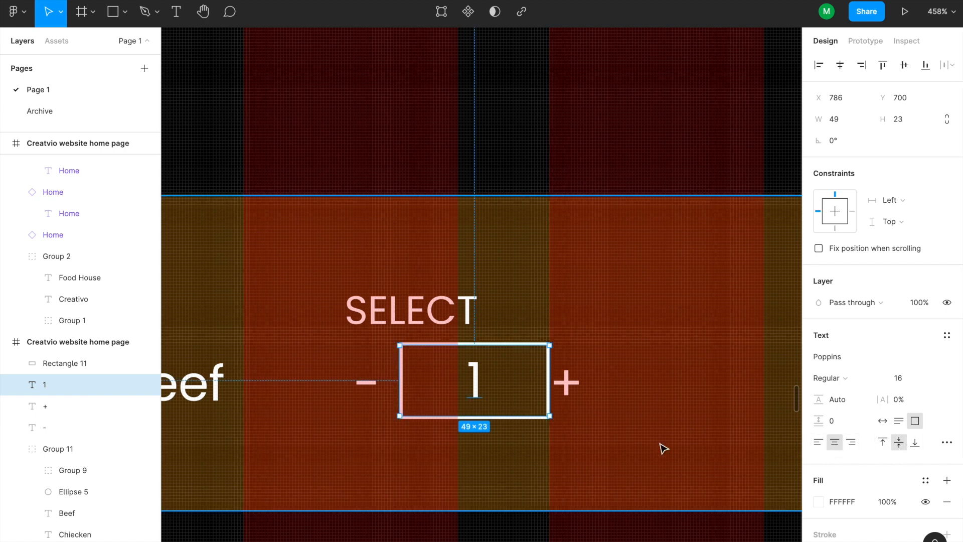
Nudge the "-" text a few pixels left and the "+" text a few pixels right, away from the quantity rectangle
left_click(373, 390)
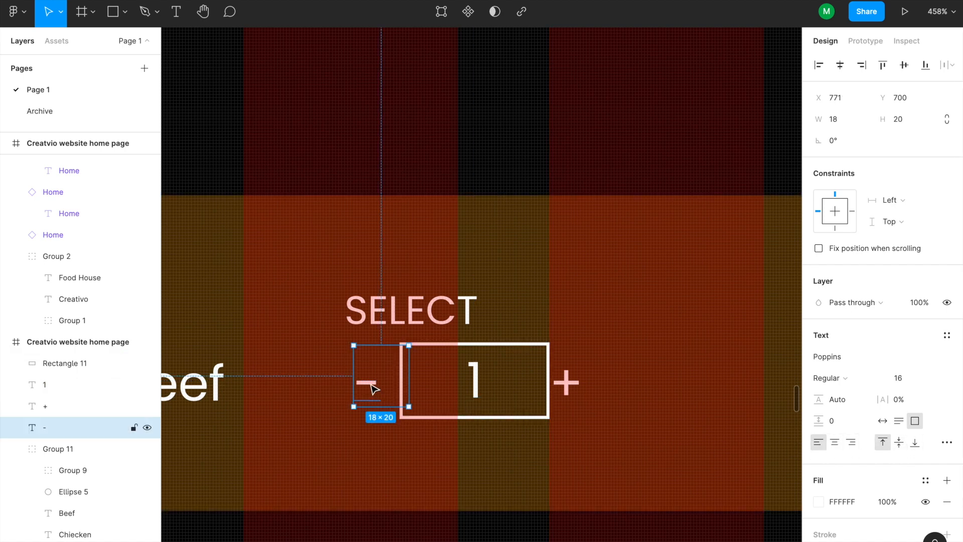
key("Left")
key("Left")
key("Left")
left_click(577, 392)
key("Right")
key("Right")
key("Right")
key("Right")
key("Right")
key("Right")
key("Right")
left_click(516, 393)
scroll(516, 393, "down", 5)
left_click(516, 473)
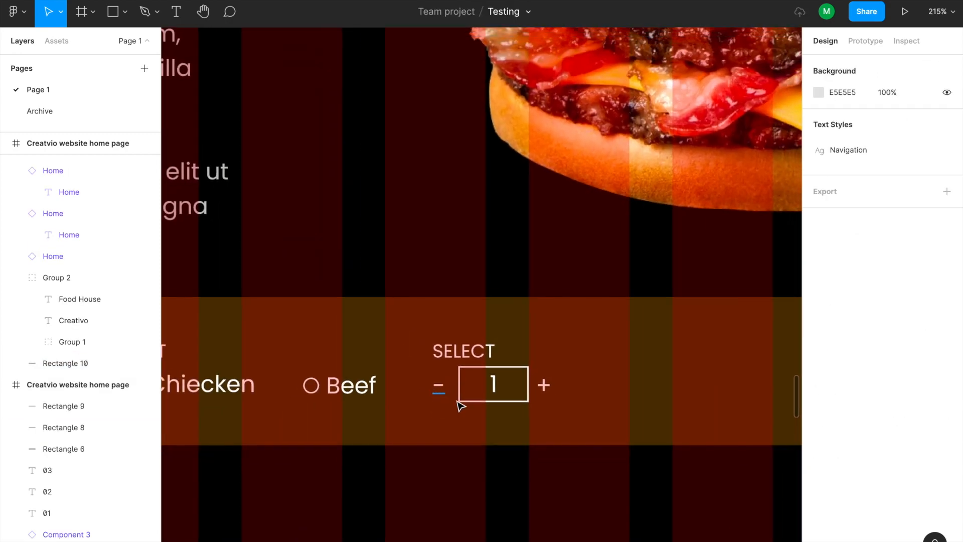
left_click_drag(575, 463, 427, 366)
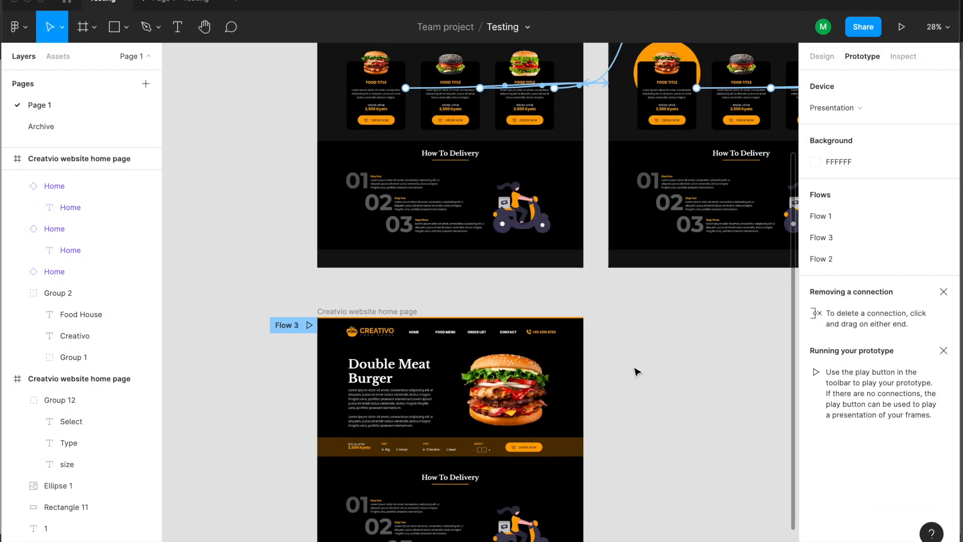
Return to design editing and examine the order bar and the overall layout of the Double Meat Burger page
key("shift+e")
scroll(637, 367, "up", 1)
scroll(627, 306, "down", 3)
scroll(499, 329, "up", 2)
scroll(517, 340, "up", 4)
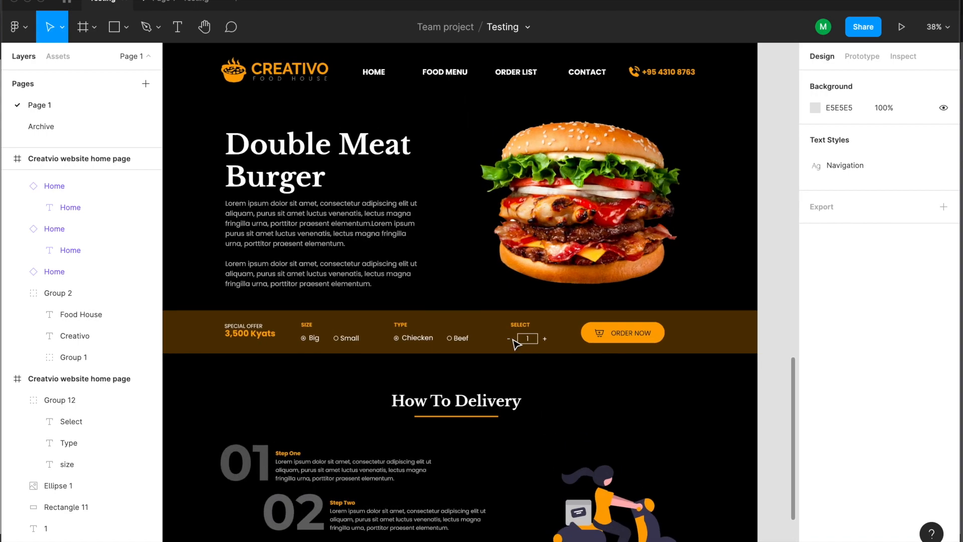
scroll(525, 339, "up", 3)
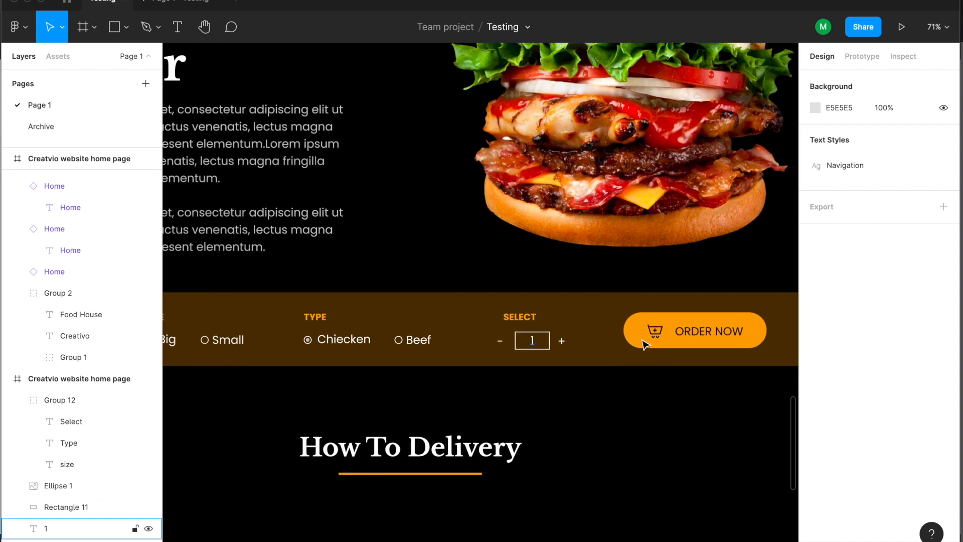
scroll(624, 347, "down", 5)
left_click_drag(618, 399, 613, 345)
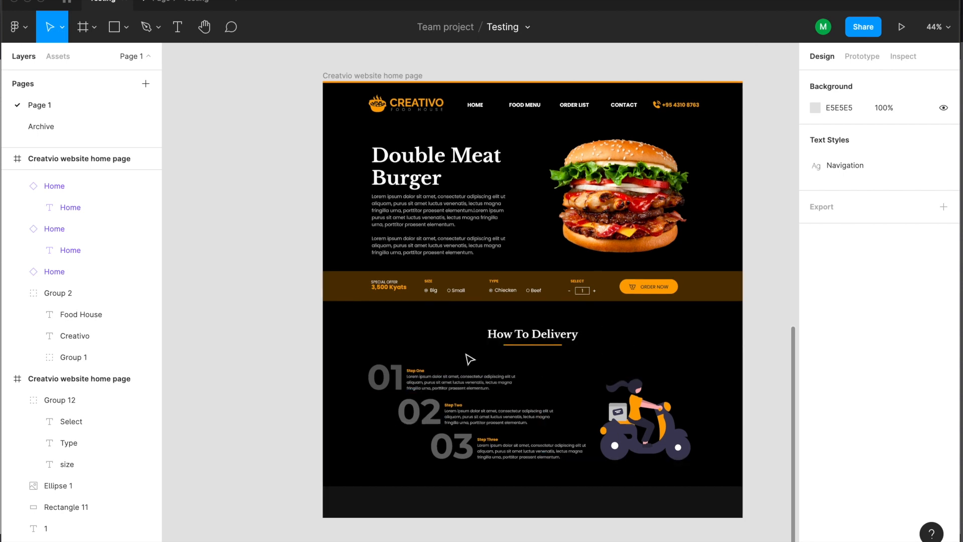
left_click(394, 75)
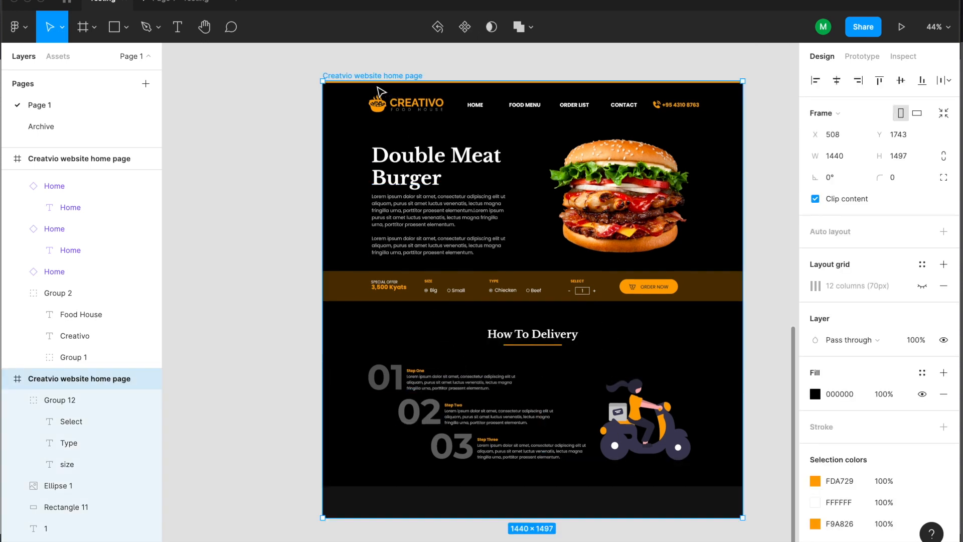
scroll(555, 470, "down", 3)
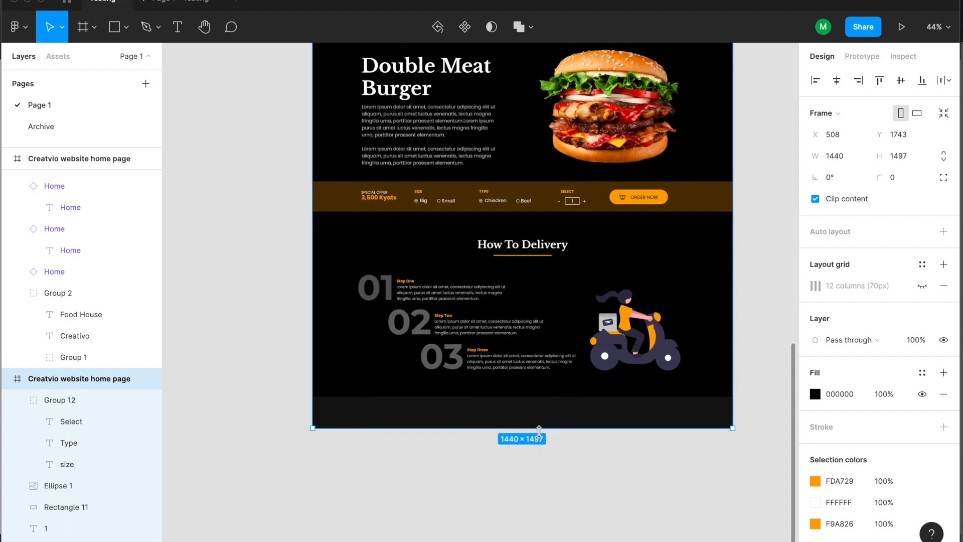
left_click_drag(538, 428, 540, 518)
key("super+z")
left_click(602, 526)
left_click_drag(623, 371, 606, 454)
left_click_drag(599, 354, 602, 419)
Cut the burger image and paste it back into the product page frame as the topmost layer
left_click(612, 257)
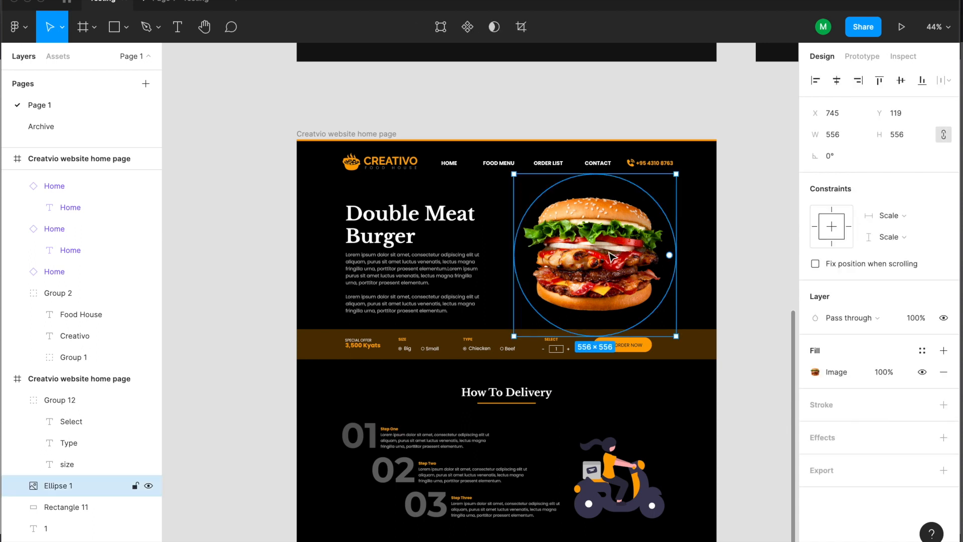
key("Delete")
left_click(380, 134)
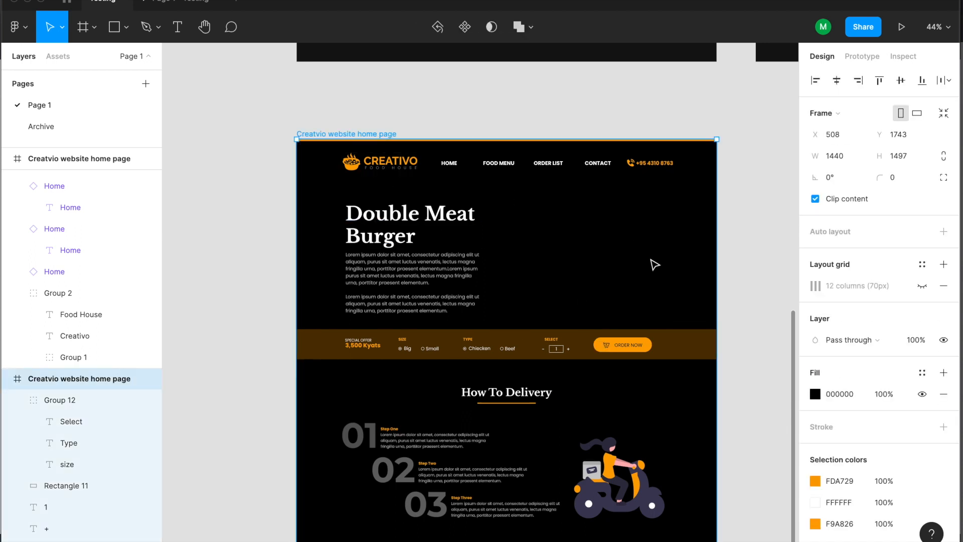
key("super+v")
scroll(730, 326, "down", 3)
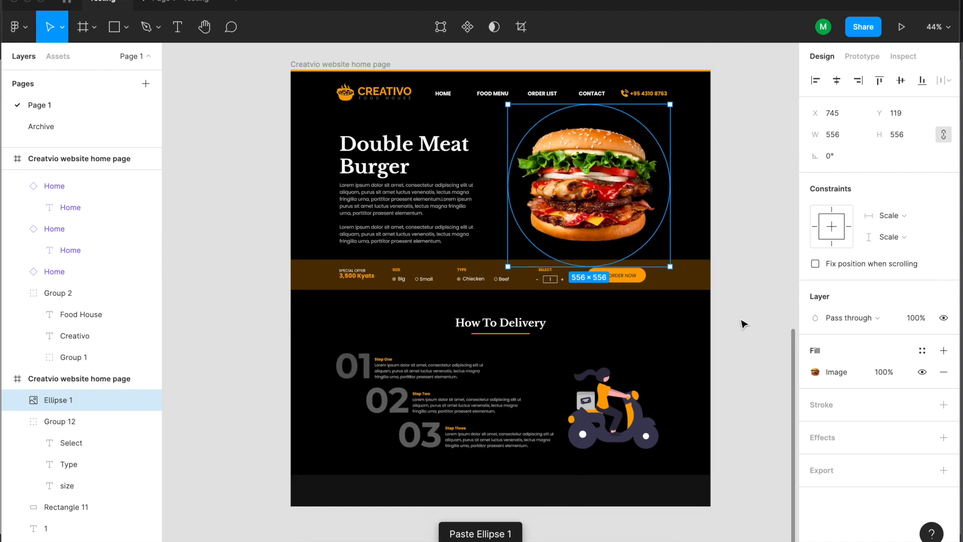
left_click(741, 322)
scroll(630, 316, "down", 3)
left_click(516, 452)
mouse_move(516, 457)
left_mouse_down()
mouse_move(518, 485)
mouse_move(517, 456)
left_mouse_up()
left_click(706, 344)
scroll(712, 327, "up", 3)
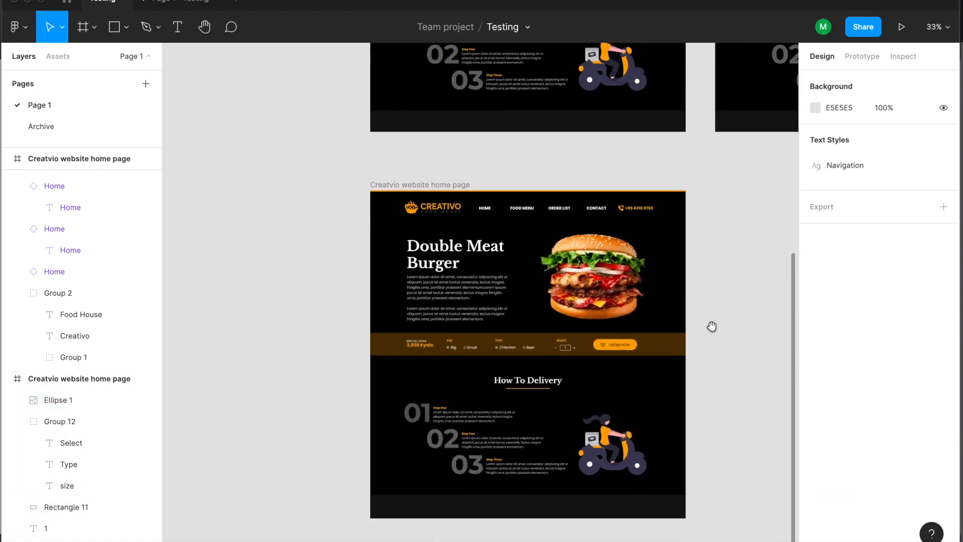
scroll(638, 333, "up", 3)
scroll(575, 308, "down", 5)
scroll(637, 304, "up", 2)
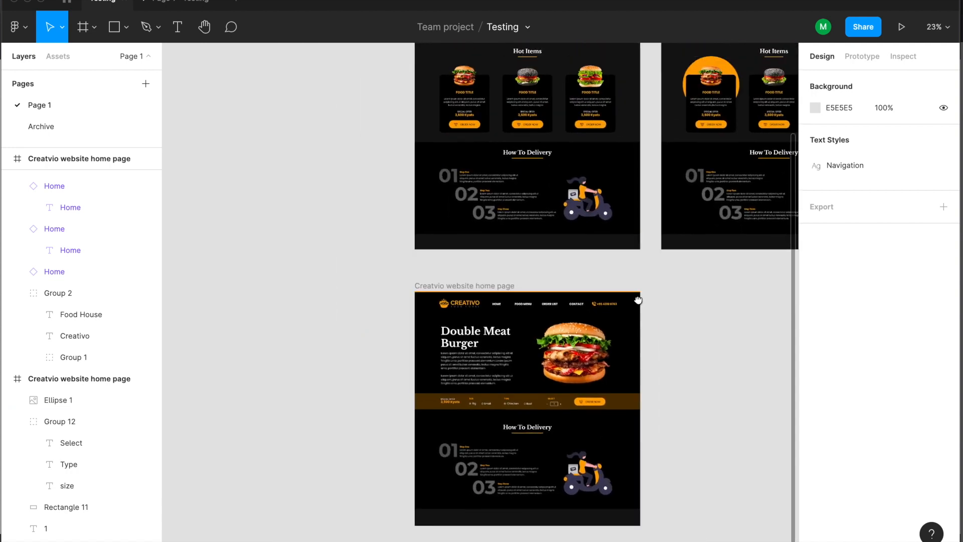
In prototype mode, link the first Hot Items card to the Double Meat Burger page with an on-click Navigate to interaction using Smart animate
left_click(871, 59)
scroll(652, 326, "up", 2)
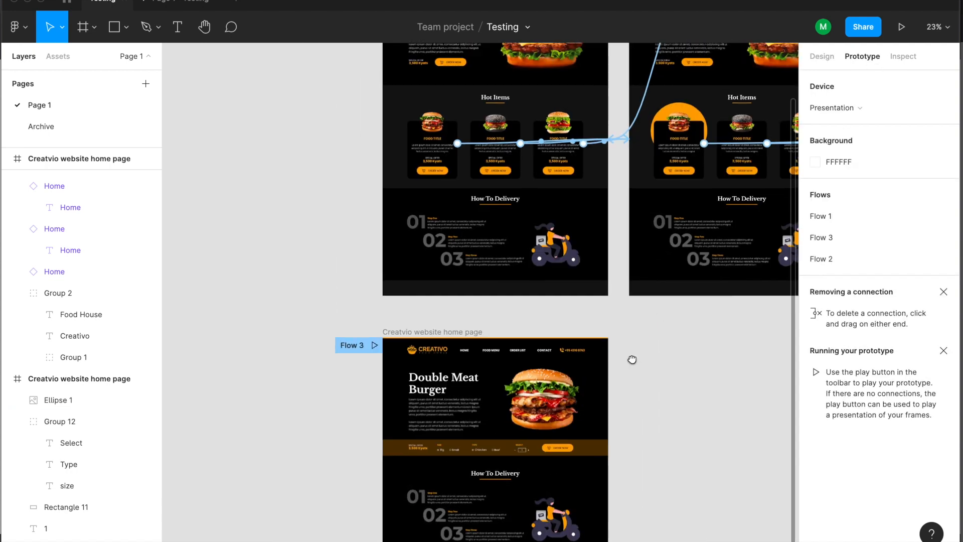
scroll(654, 355, "up", 1)
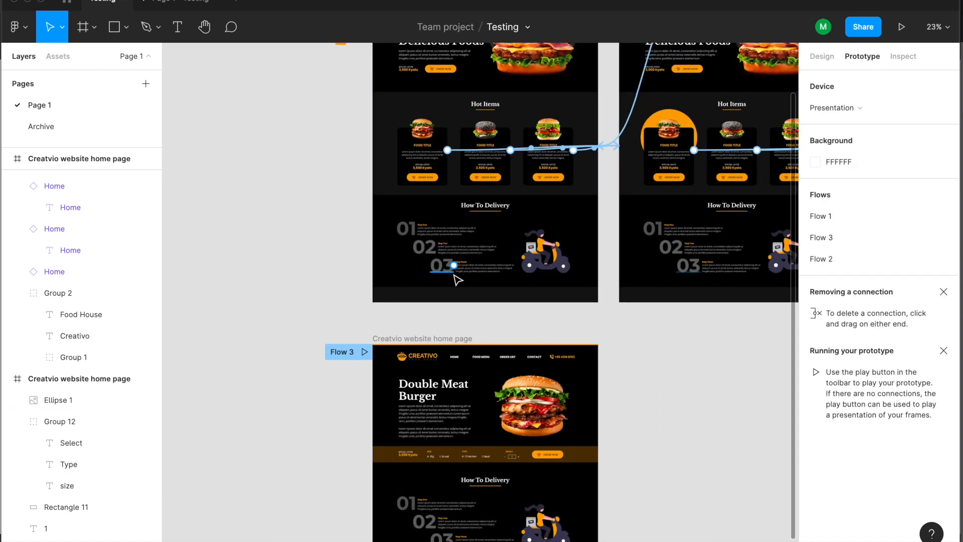
left_click(424, 164)
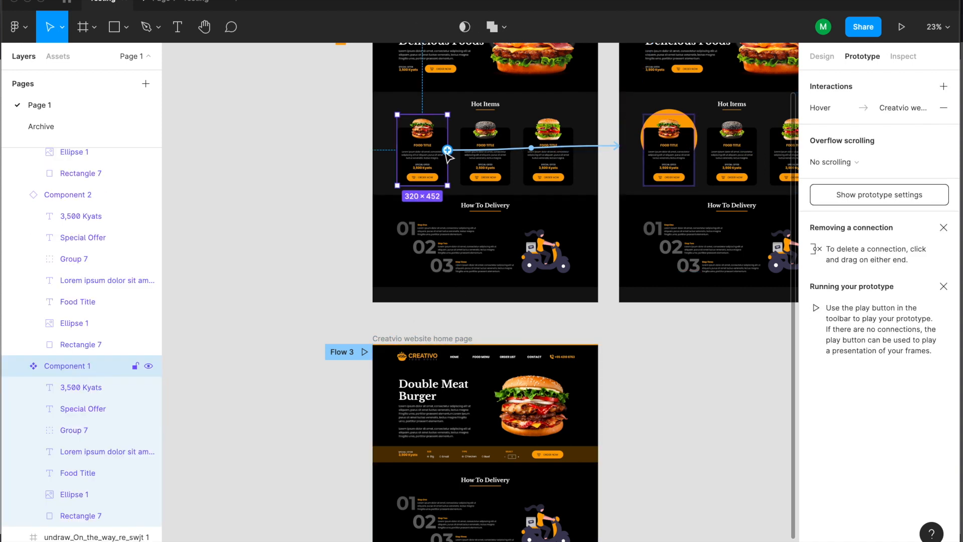
left_click_drag(447, 150, 477, 351)
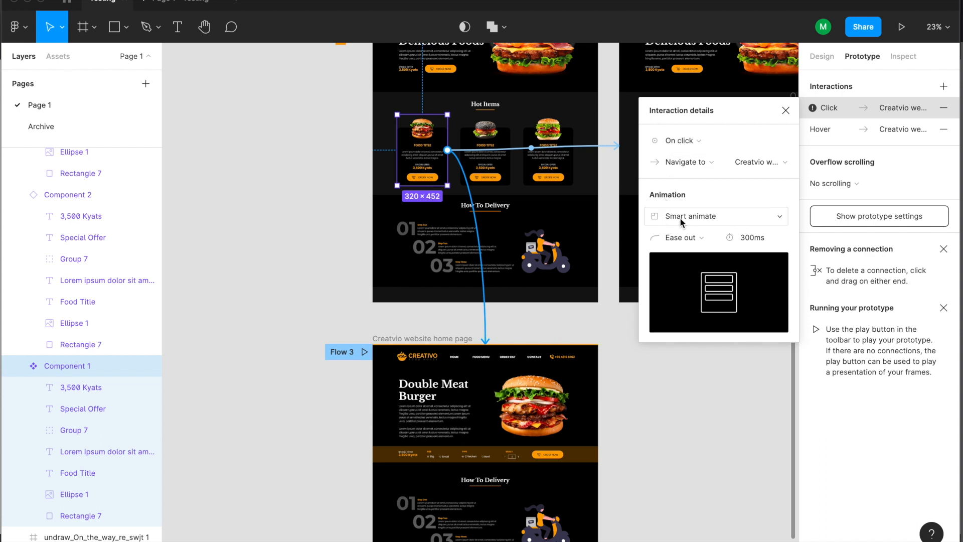
left_click(683, 218)
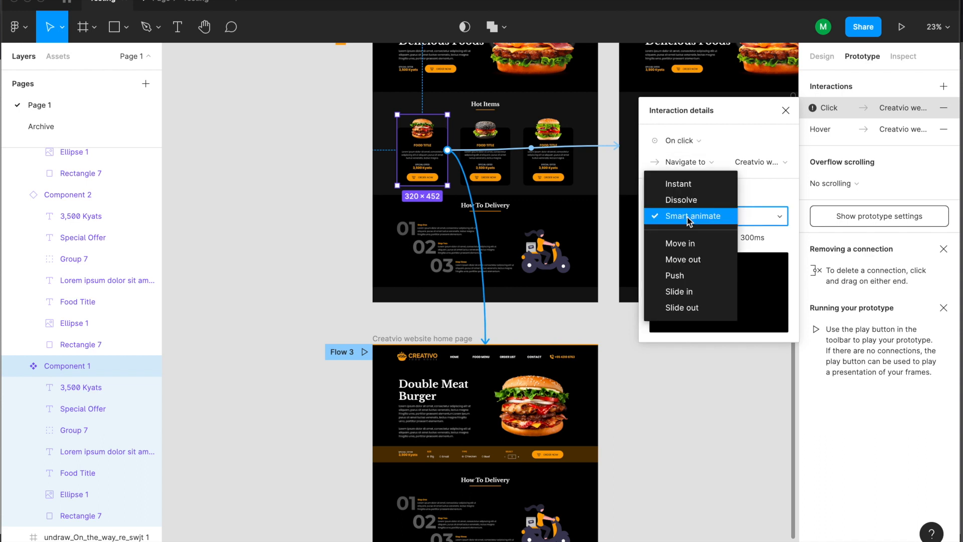
left_click(766, 197)
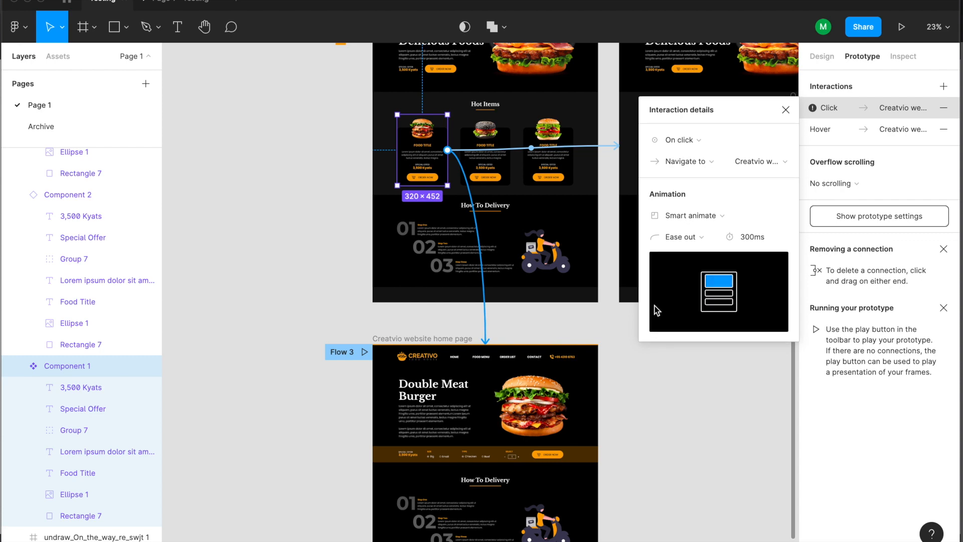
left_click(620, 453)
Check the prototype connections between the frames, including the logo's click interaction on the second home page
left_click_drag(397, 337, 424, 313)
left_click(425, 404)
left_click(325, 311)
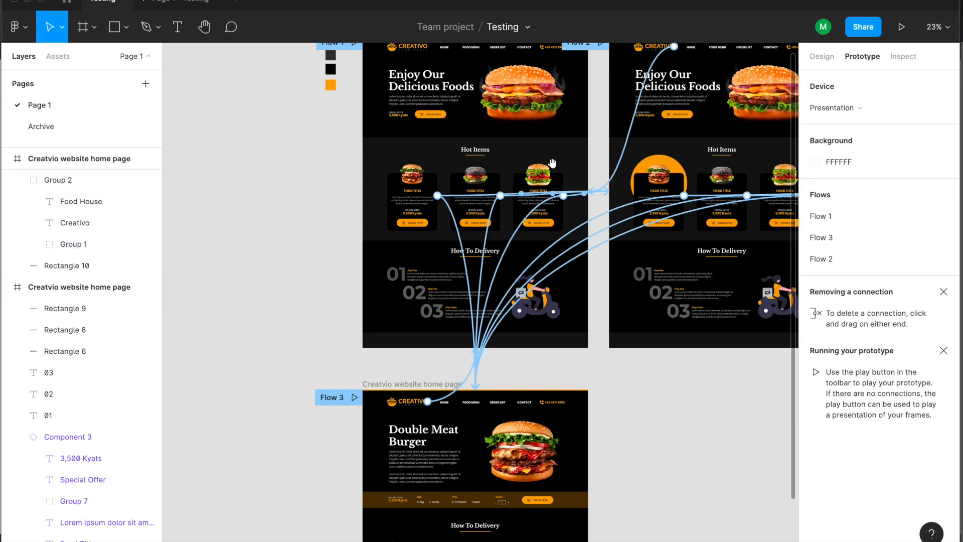
left_click_drag(583, 127, 490, 273)
left_click(556, 193)
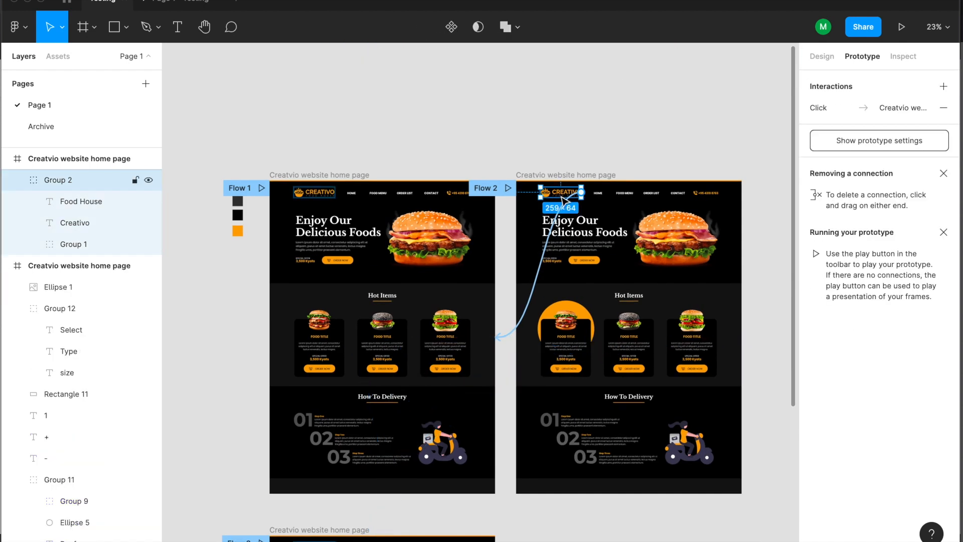
left_click(503, 128)
scroll(503, 128, "down", 5)
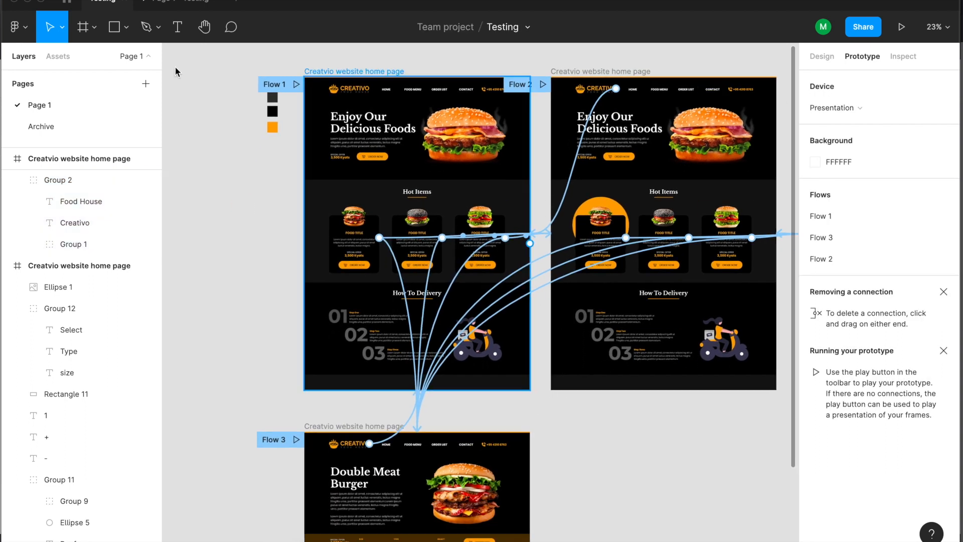
Switch to the prototype preview and test the logo link from the Double Meat Burger page to the home page
left_click(182, 4)
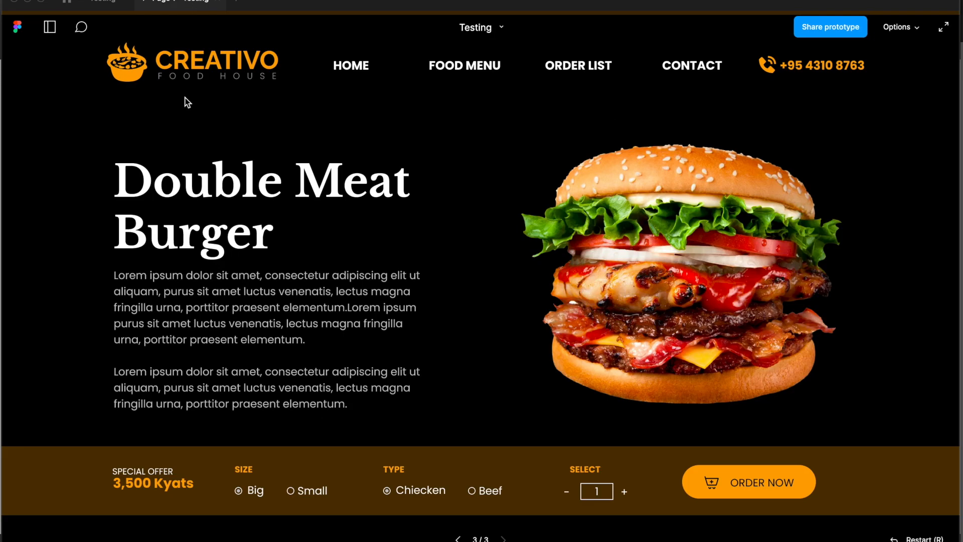
left_click(132, 70)
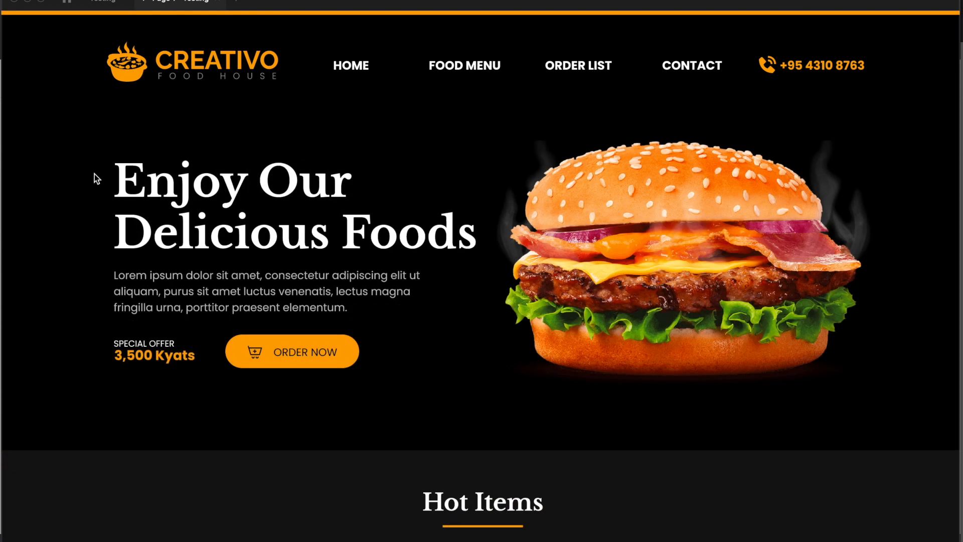
Test the first Hot Items card's link to the Double Meat Burger page and look over that page's header and order bar
scroll(95, 174, "down", 5)
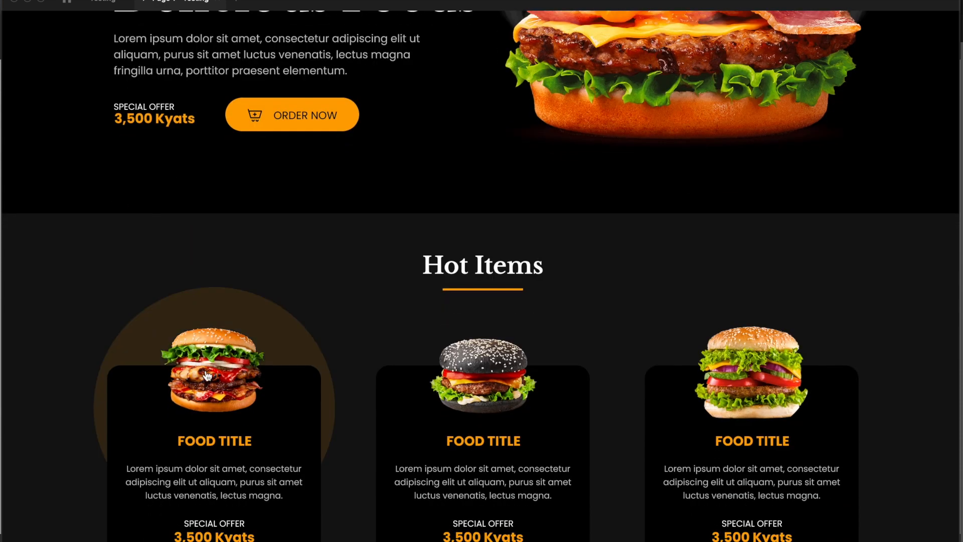
scroll(208, 375, "down", 11)
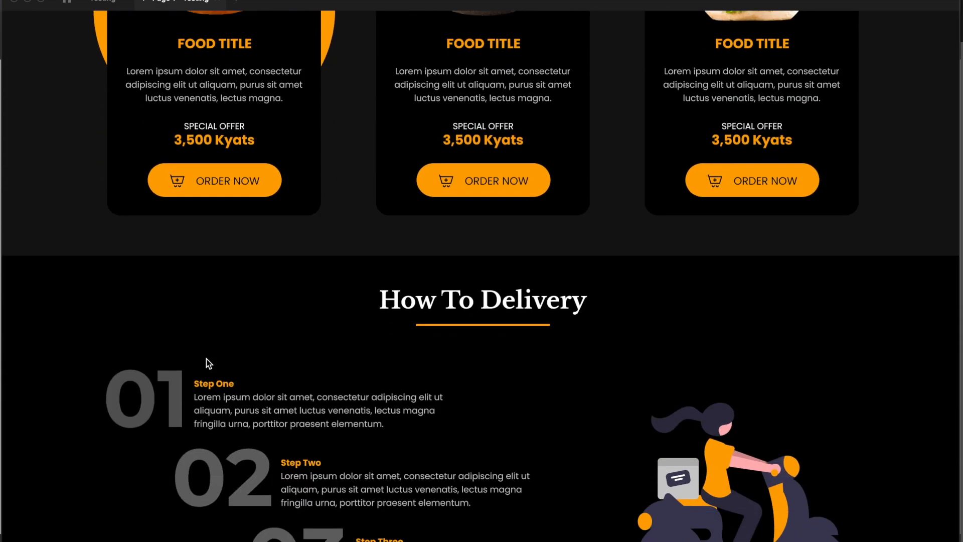
scroll(206, 359, "up", 5)
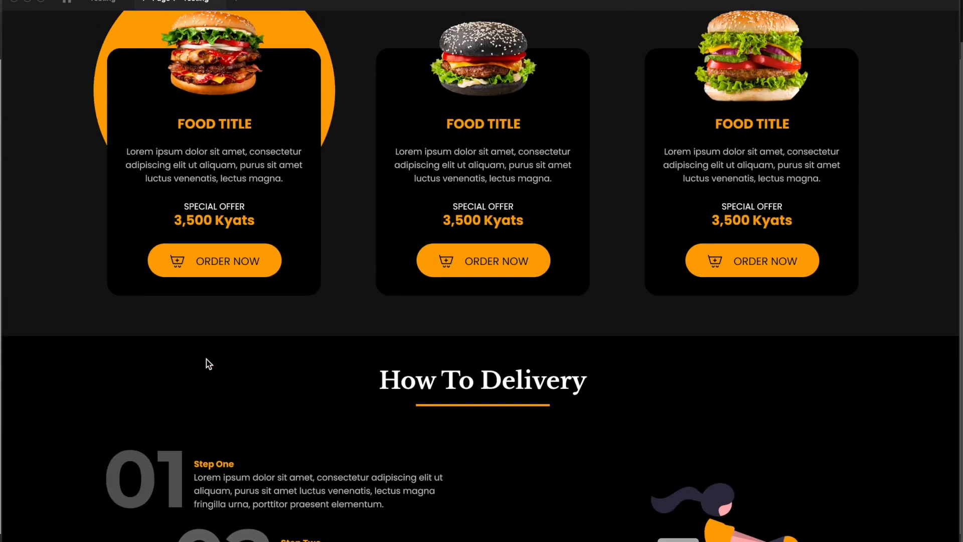
left_click(193, 260)
scroll(181, 279, "up", 4)
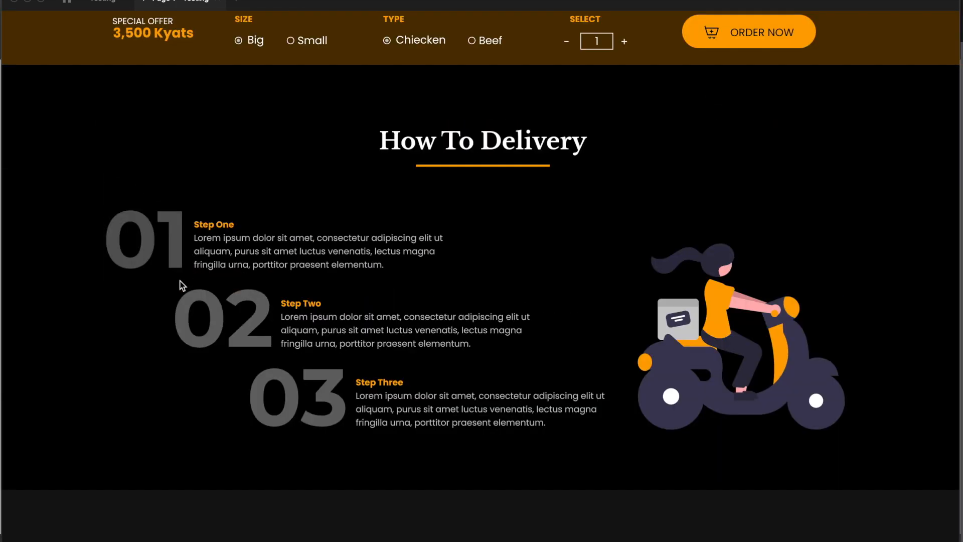
scroll(181, 289, "up", 6)
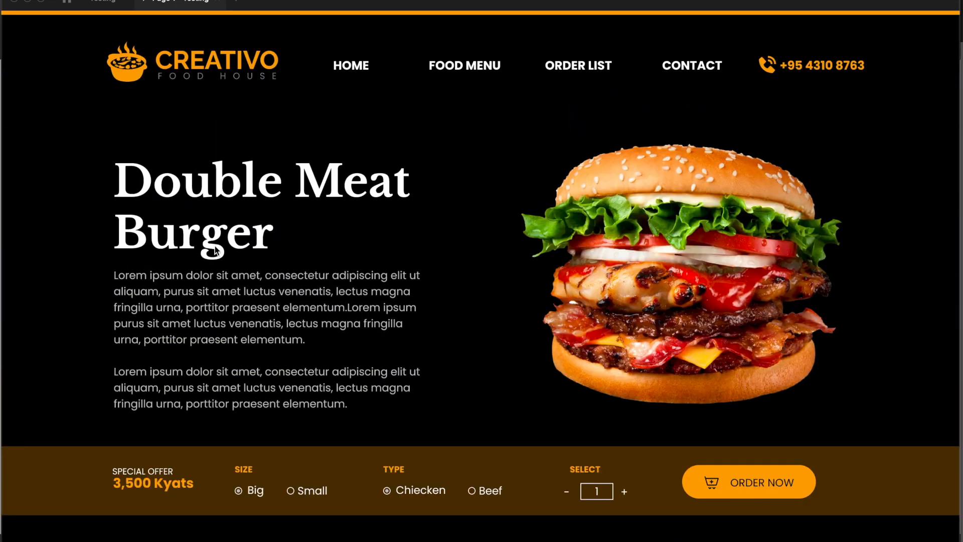
scroll(216, 268, "down", 2)
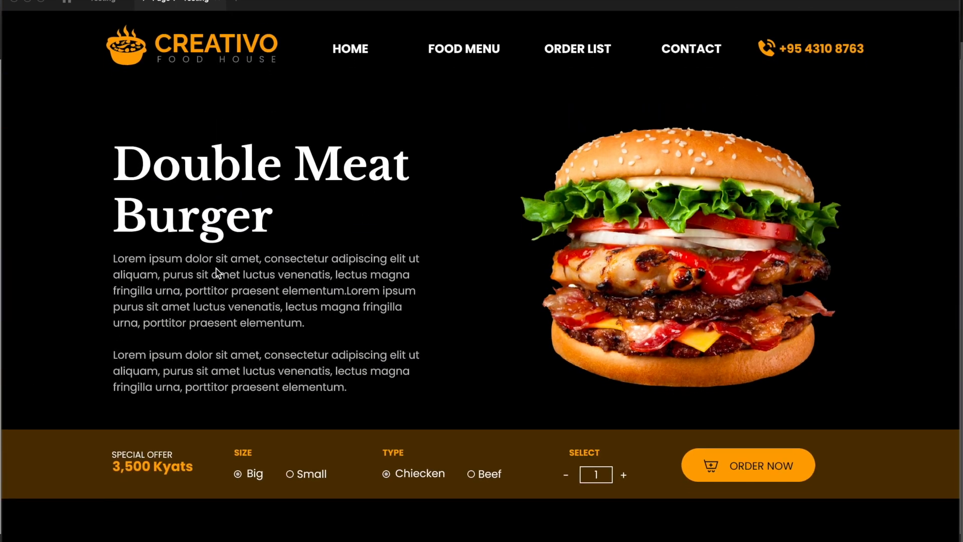
scroll(216, 269, "up", 2)
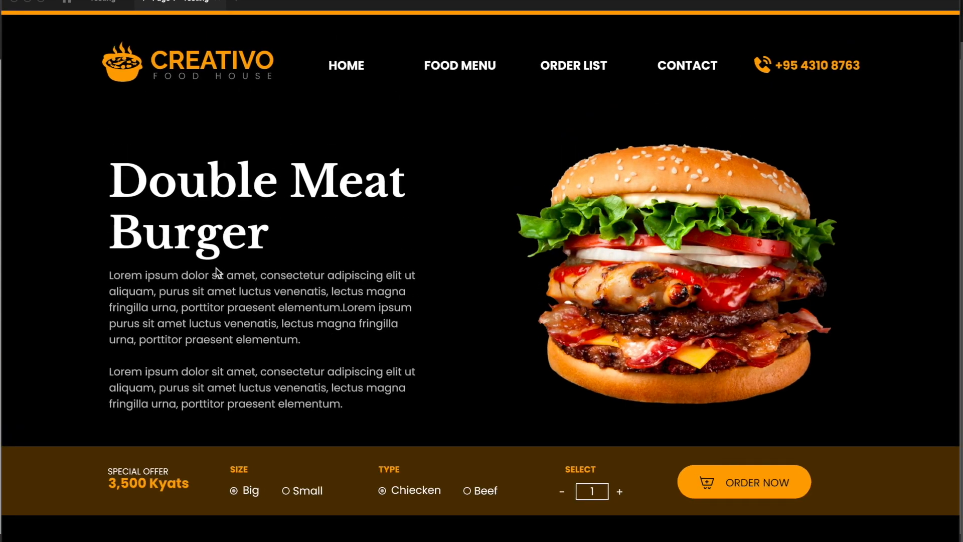
Return home through the logo, reopen the Double Meat Burger page from the first Hot Items card, and review its layout
left_click(158, 71)
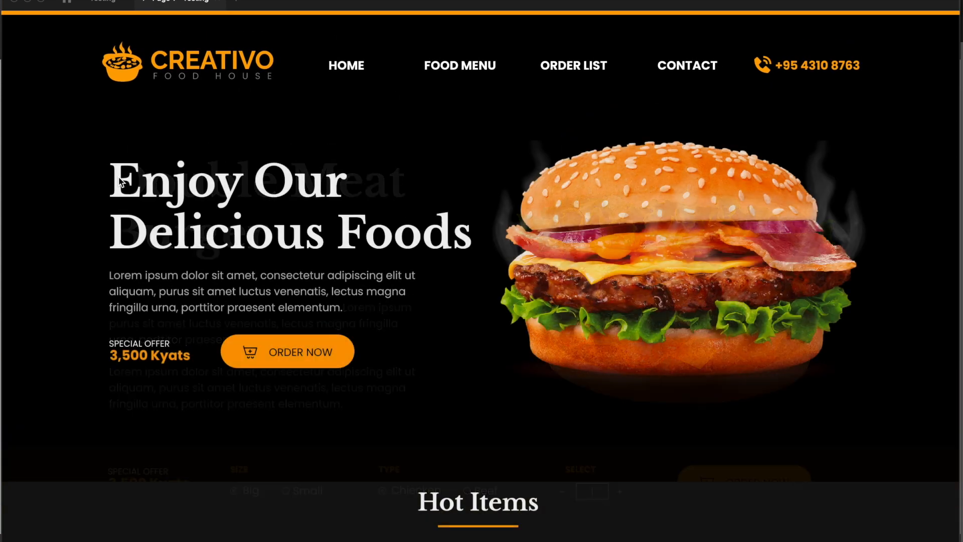
scroll(37, 273, "down", 9)
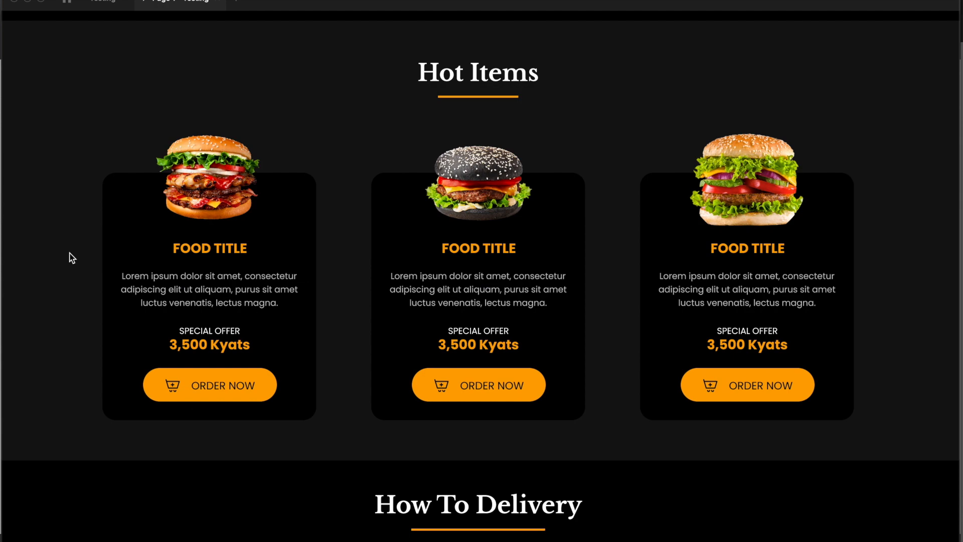
scroll(70, 259, "up", 3)
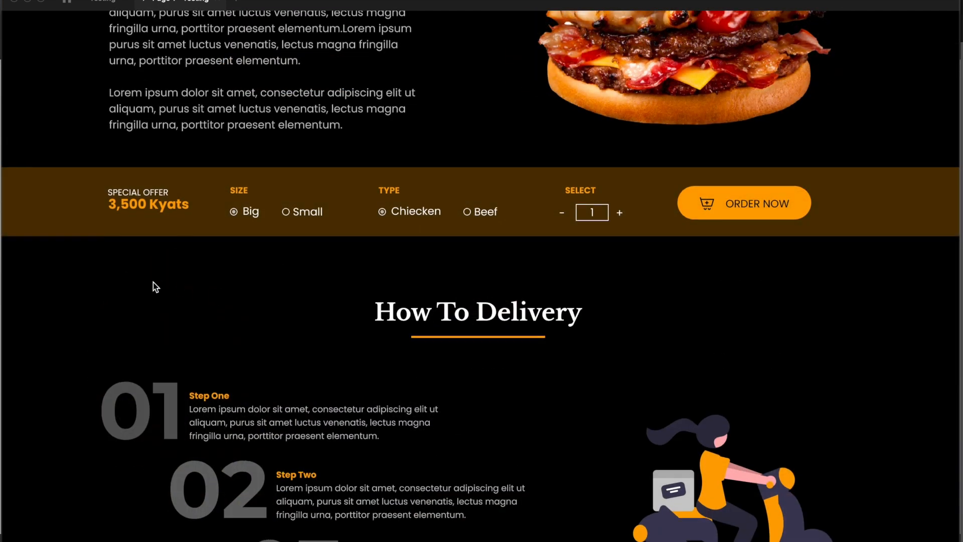
scroll(152, 282, "up", 5)
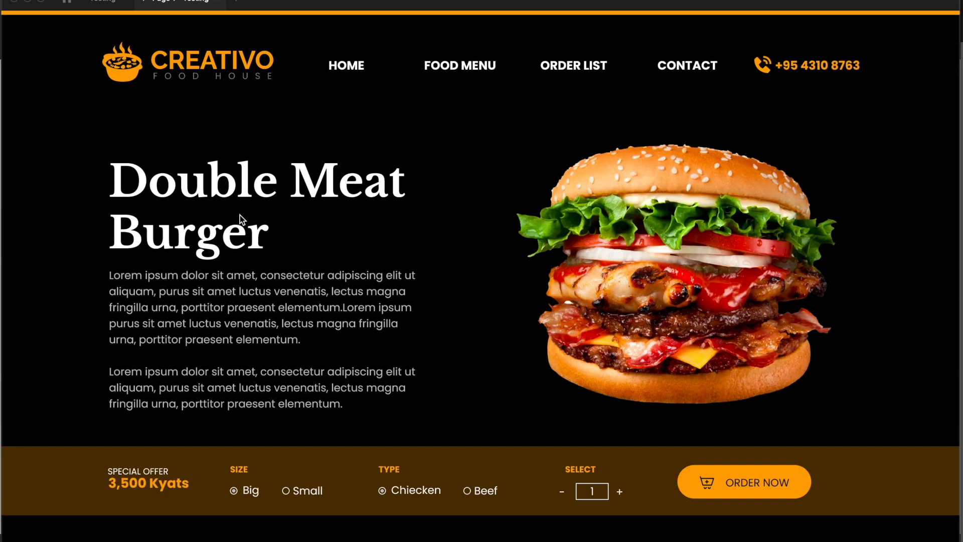
scroll(251, 261, "down", 3)
scroll(227, 261, "down", 3)
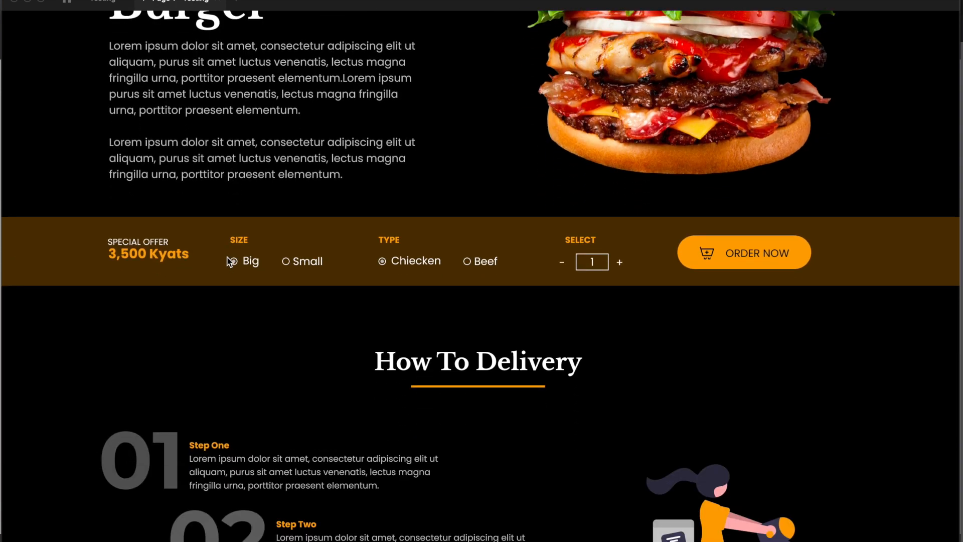
scroll(228, 262, "up", 6)
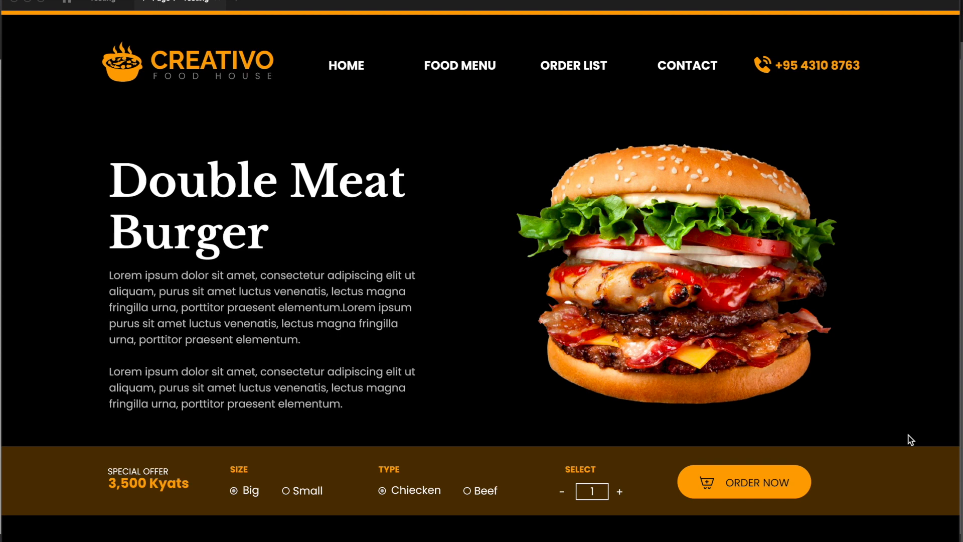
Back in the design file, move the Double Meat Burger heading and description slightly up and adjust the burger image's position beside them
left_click(107, 2)
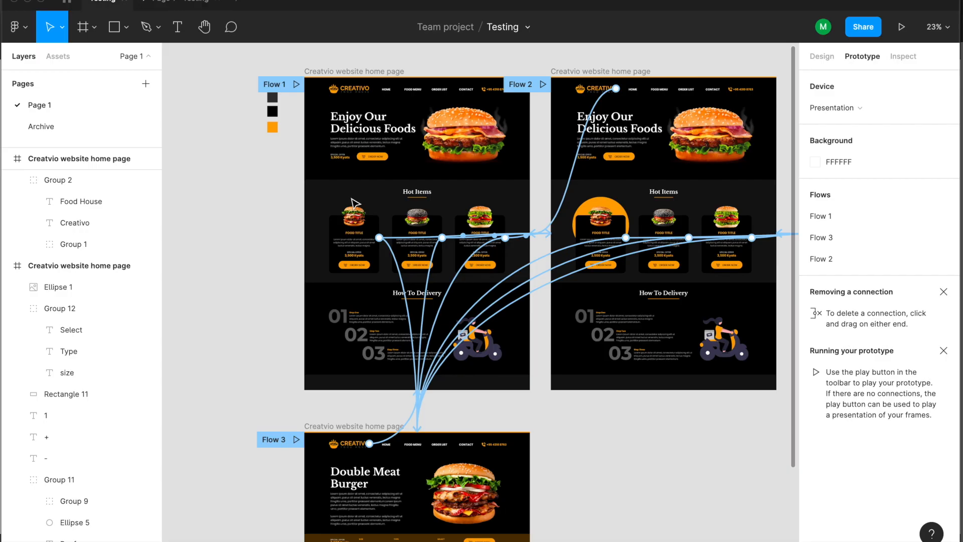
scroll(527, 428, "down", 3)
scroll(364, 396, "up", 3)
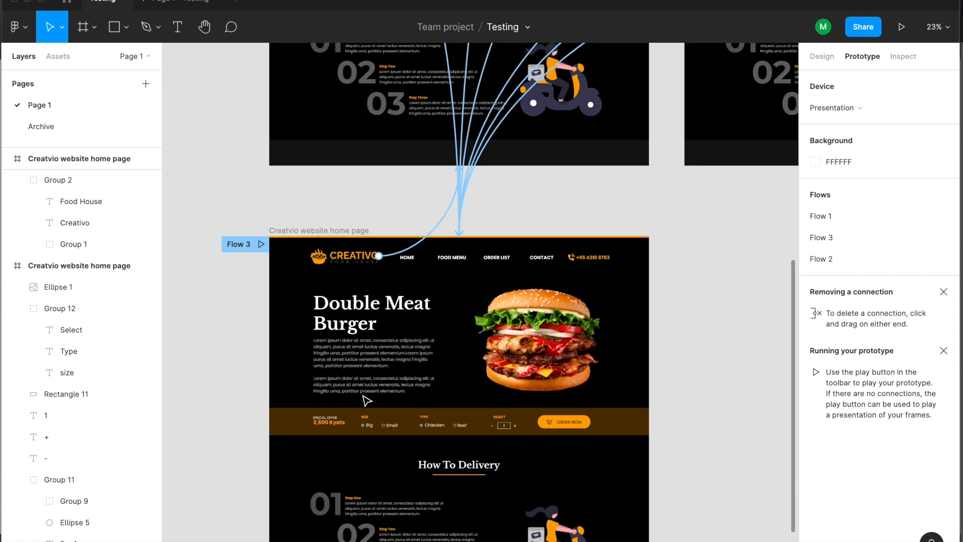
scroll(363, 396, "up", 2)
left_click(357, 309)
left_click(381, 354, "shift")
left_click_drag(381, 355, 384, 357)
left_click(572, 317)
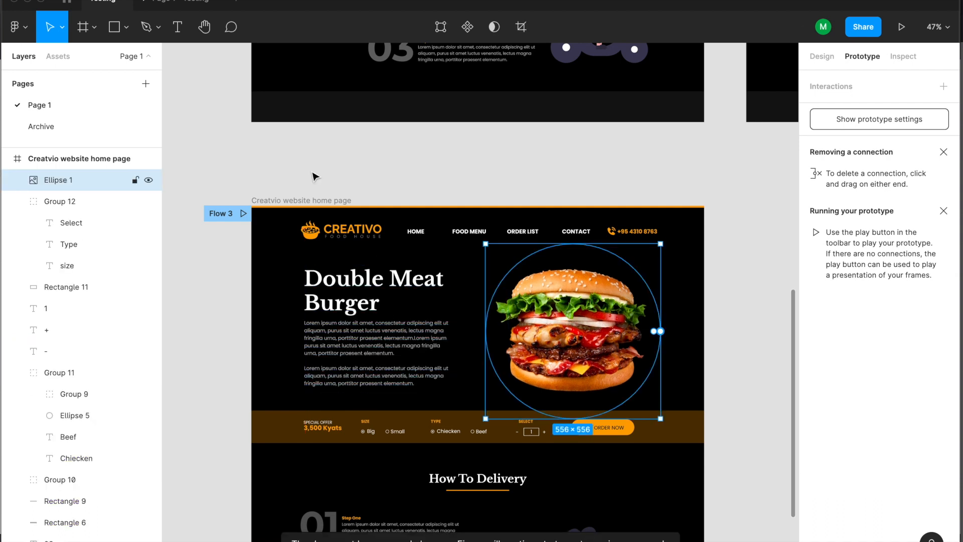
Switch to the prototype preview to check the adjusted product page and follow its logo link to the home page
left_click(181, 2)
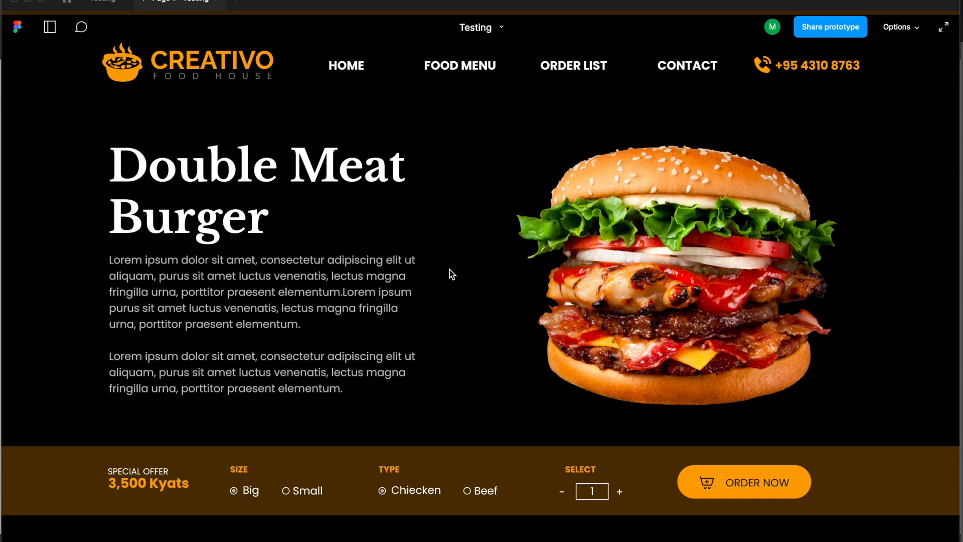
left_click(184, 80)
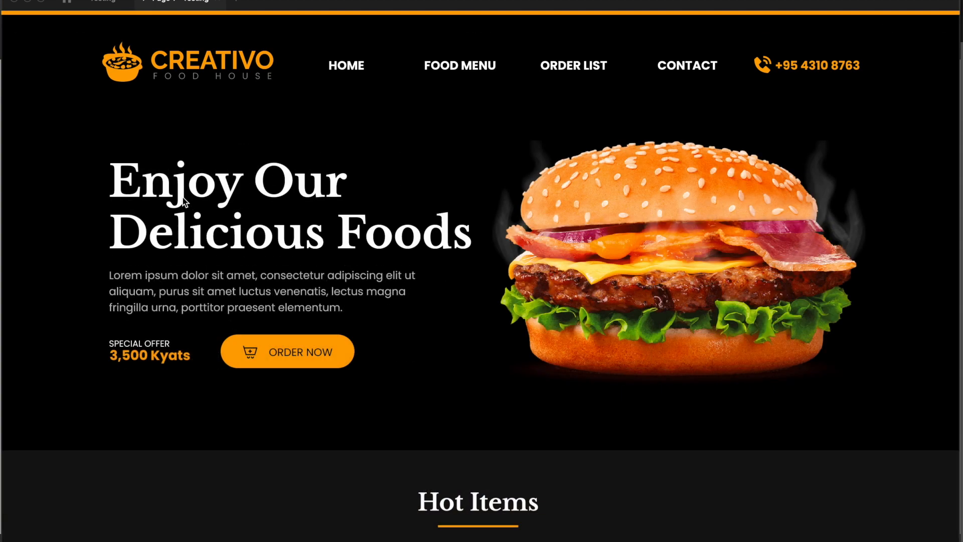